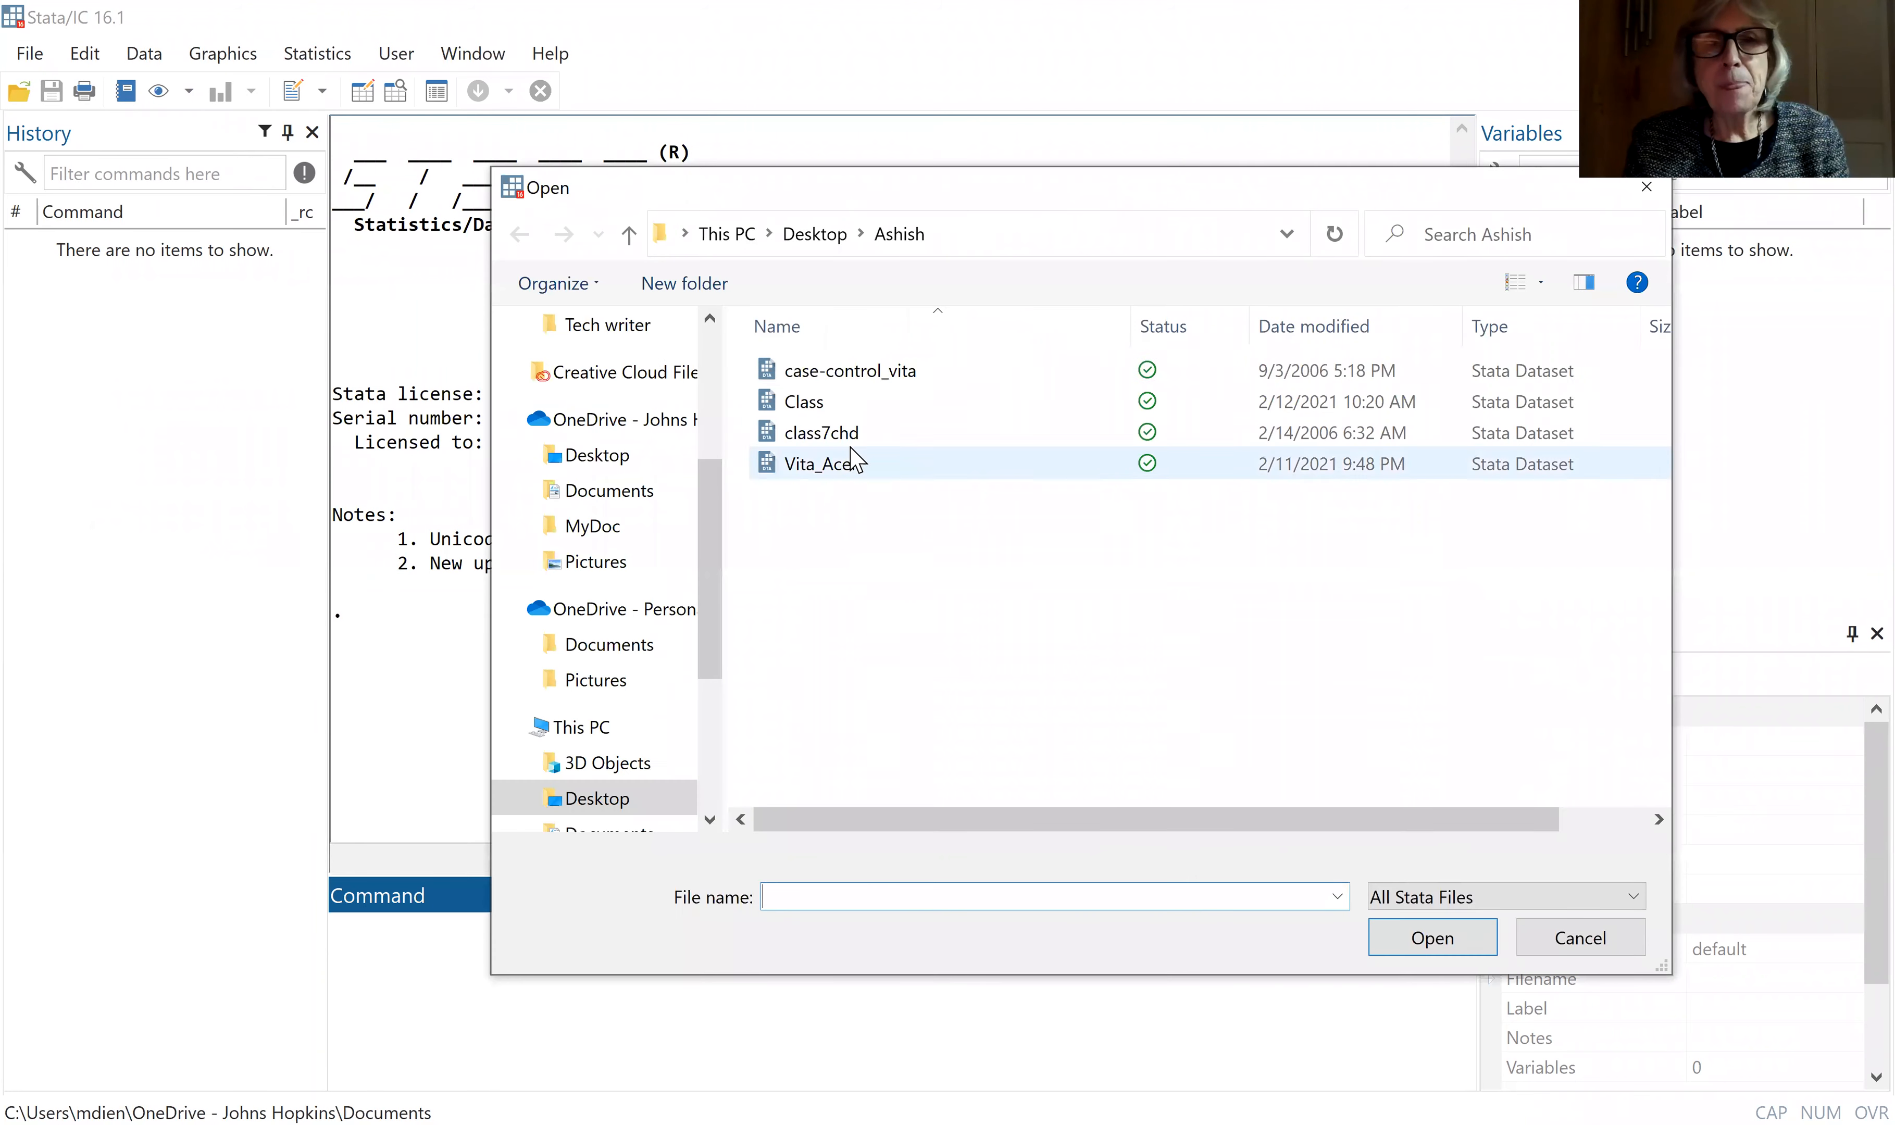
# Open the case-control_vita dataset from the Ashish folder
pyautogui.click(1422, 945)
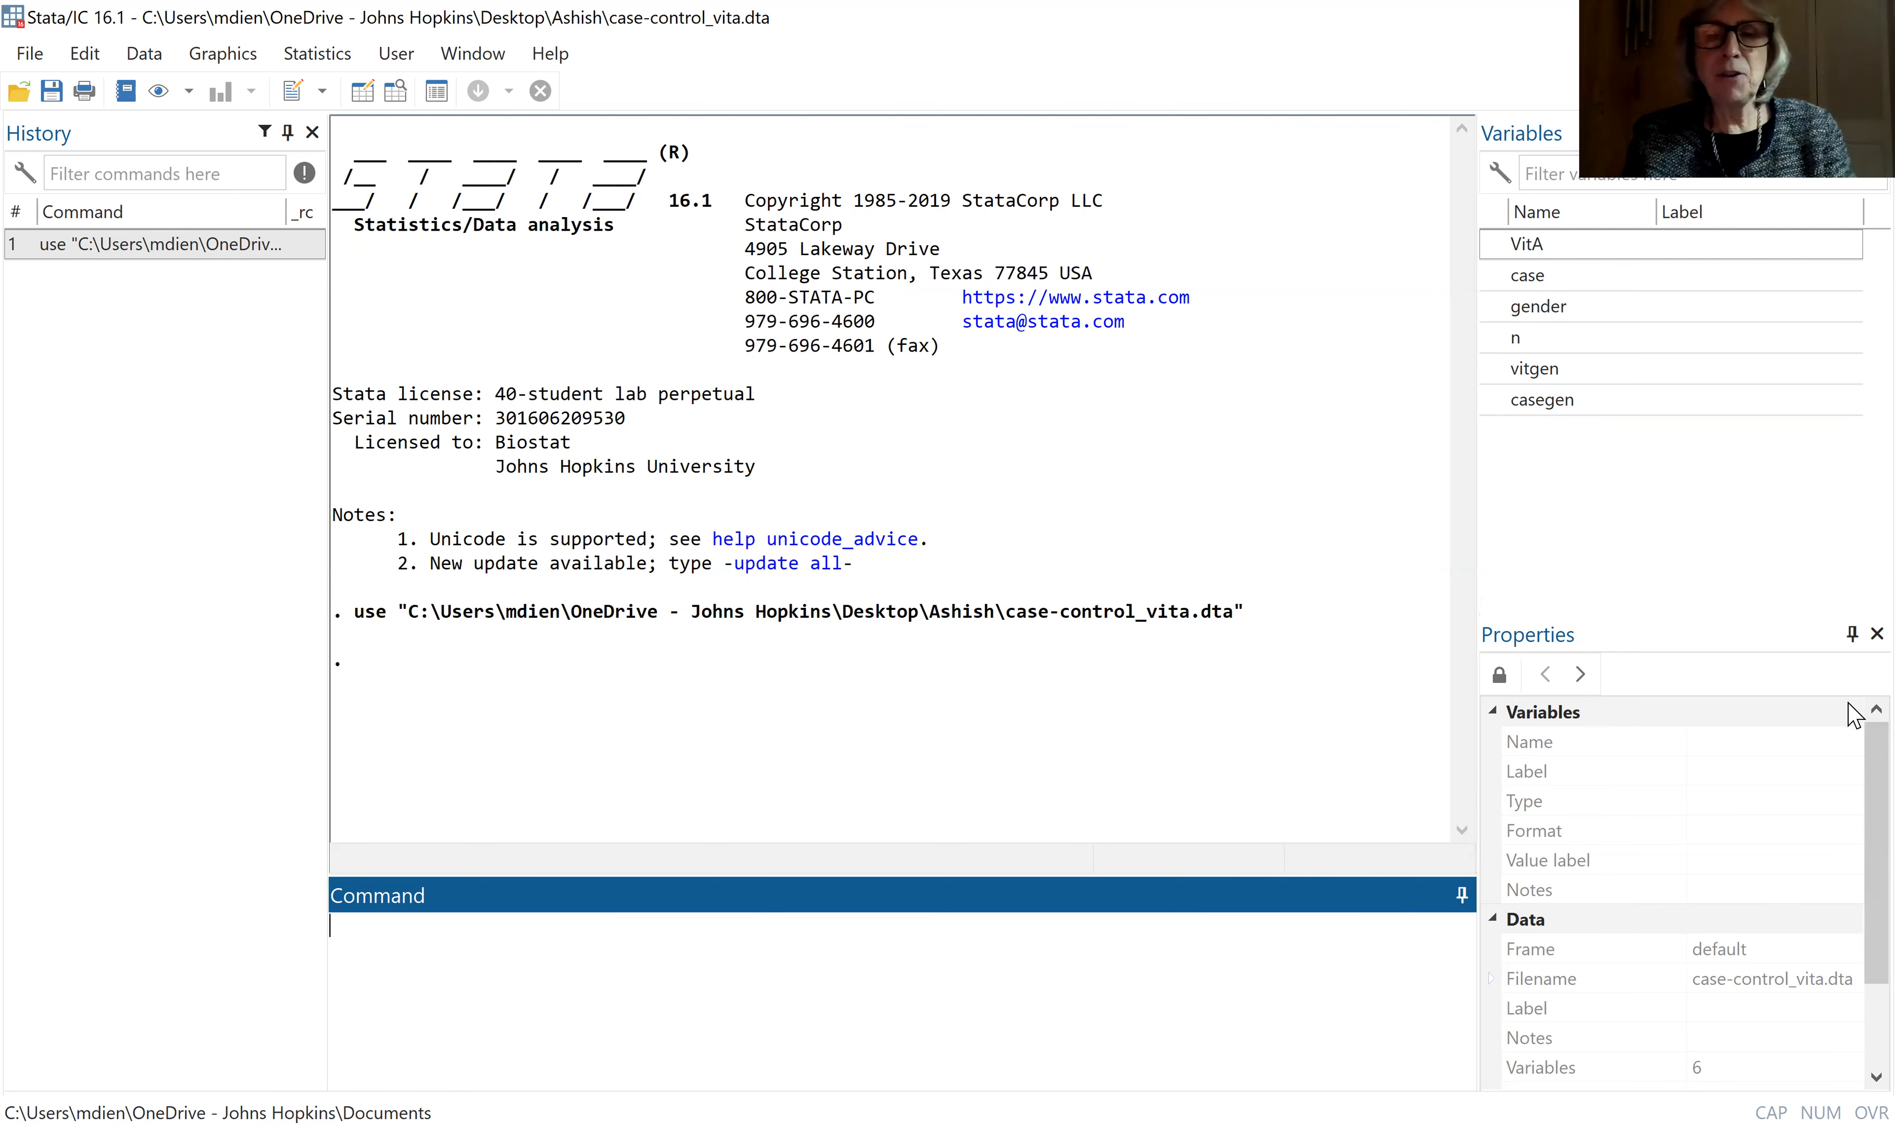
pyautogui.write('tab')
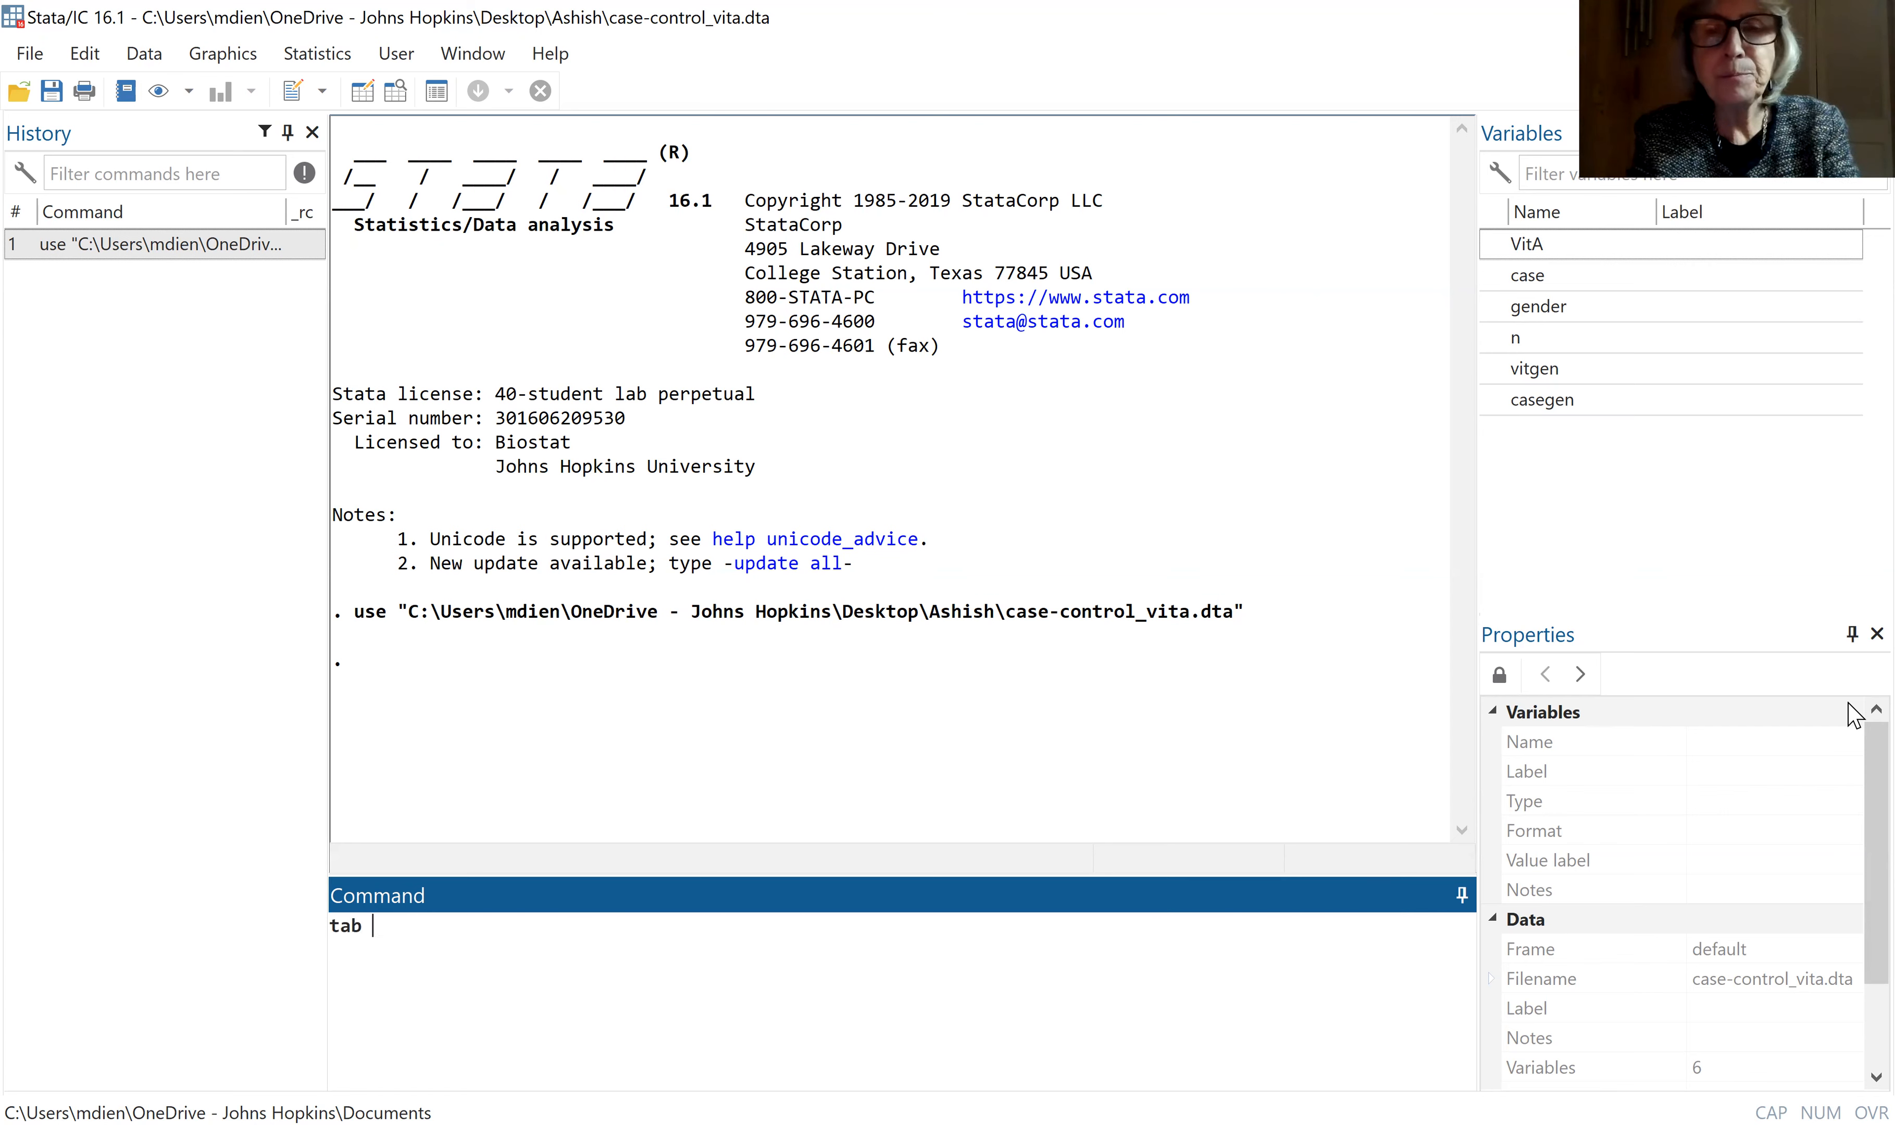
pyautogui.press('BackSpace')
pyautogui.press('BackSpace')
pyautogui.press('BackSpace')
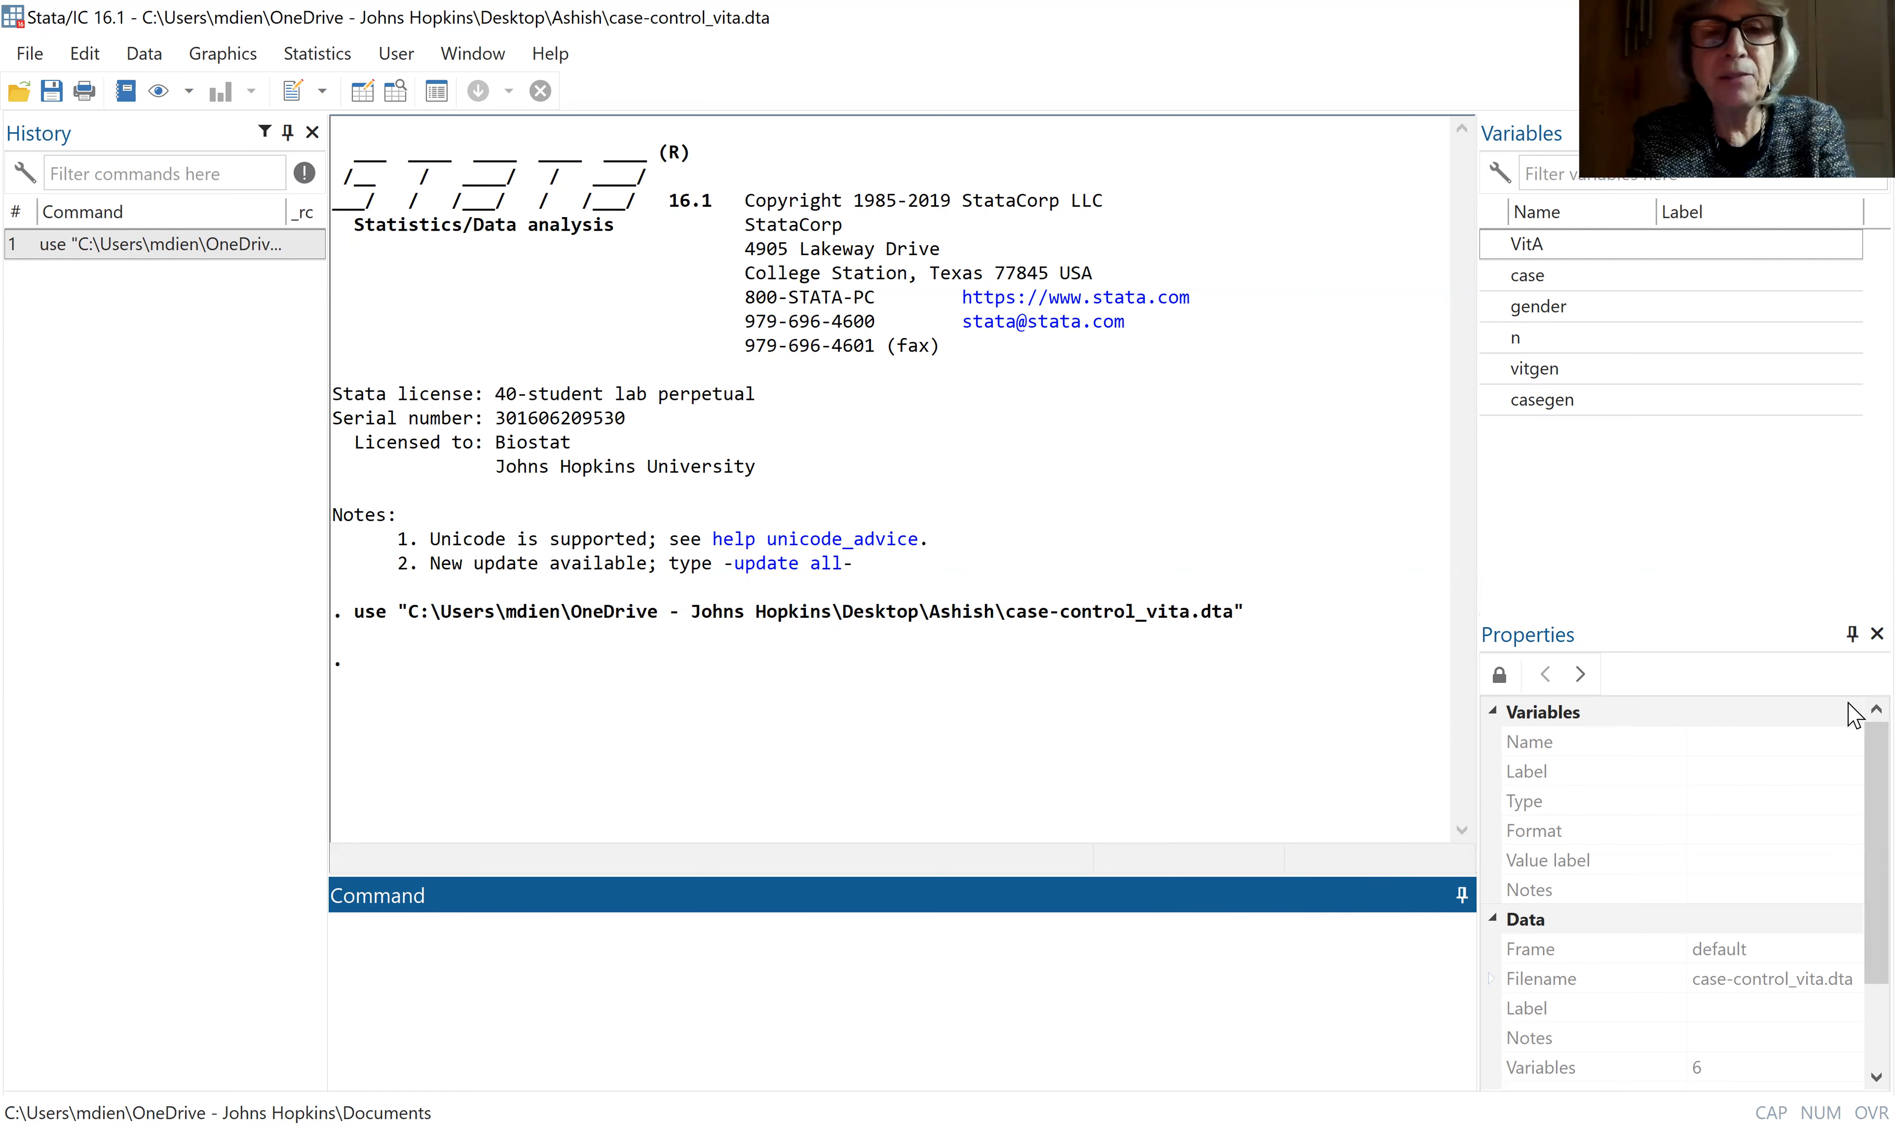
# Run a case-control odds ratio analysis of case by vitamin A exposure with cc case VitA
pyautogui.write('cc')
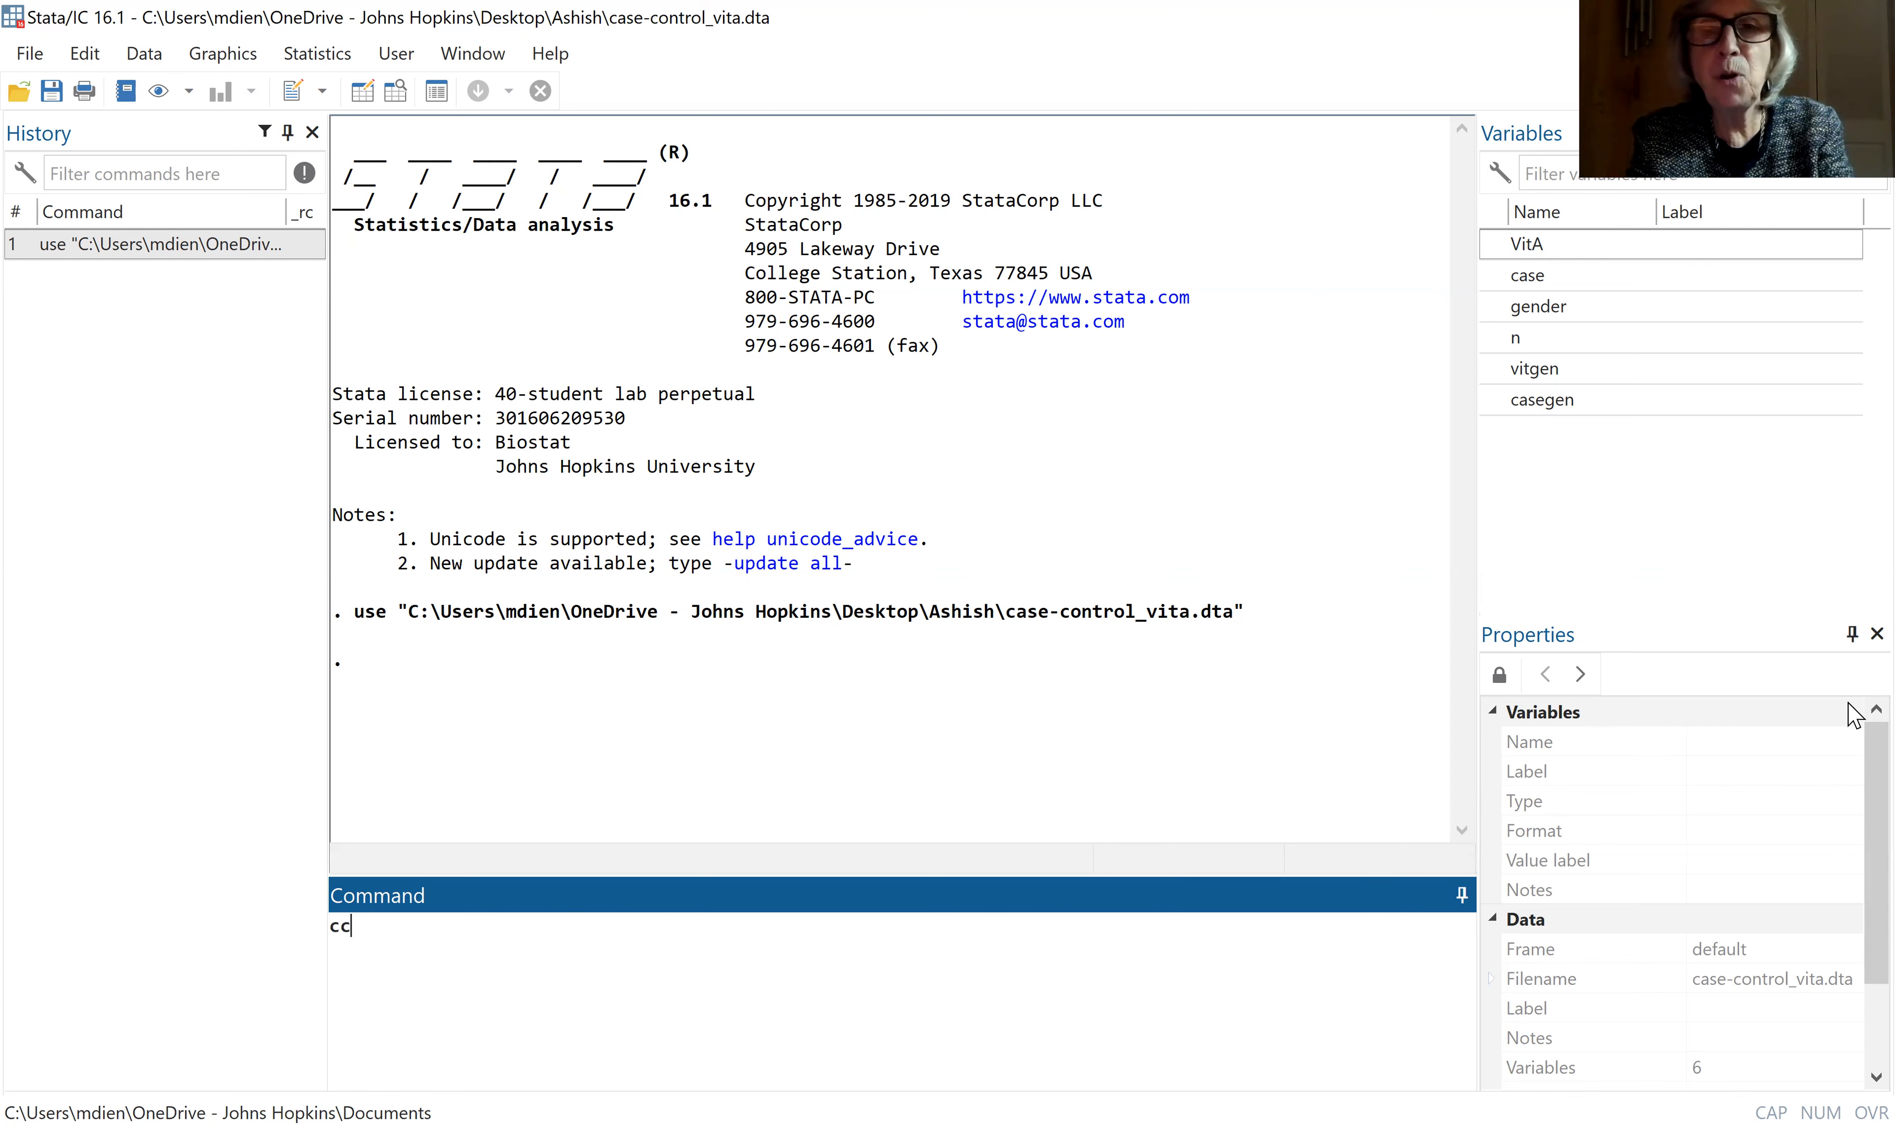
pyautogui.write(' case ')
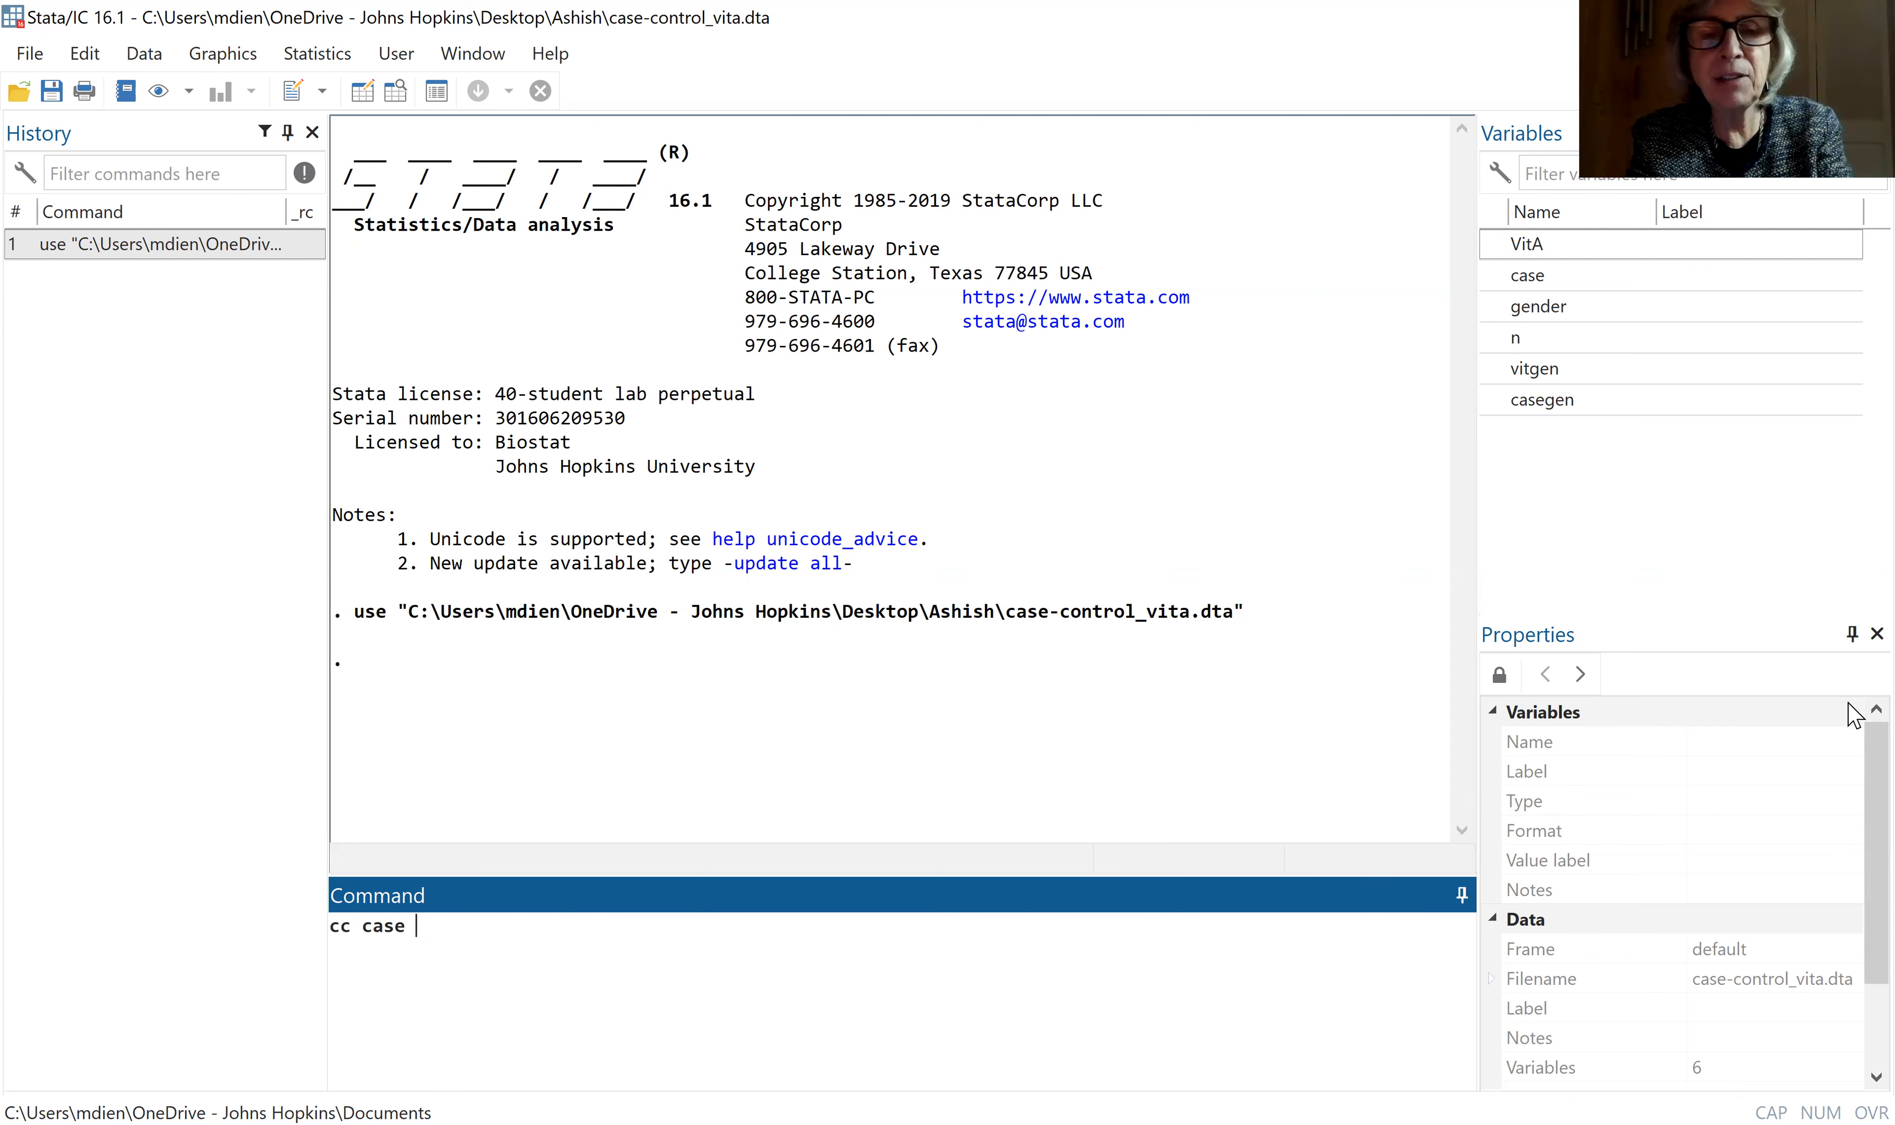
pyautogui.write('Vita')
pyautogui.press('BackSpace')
pyautogui.write('A')
pyautogui.press('Return')
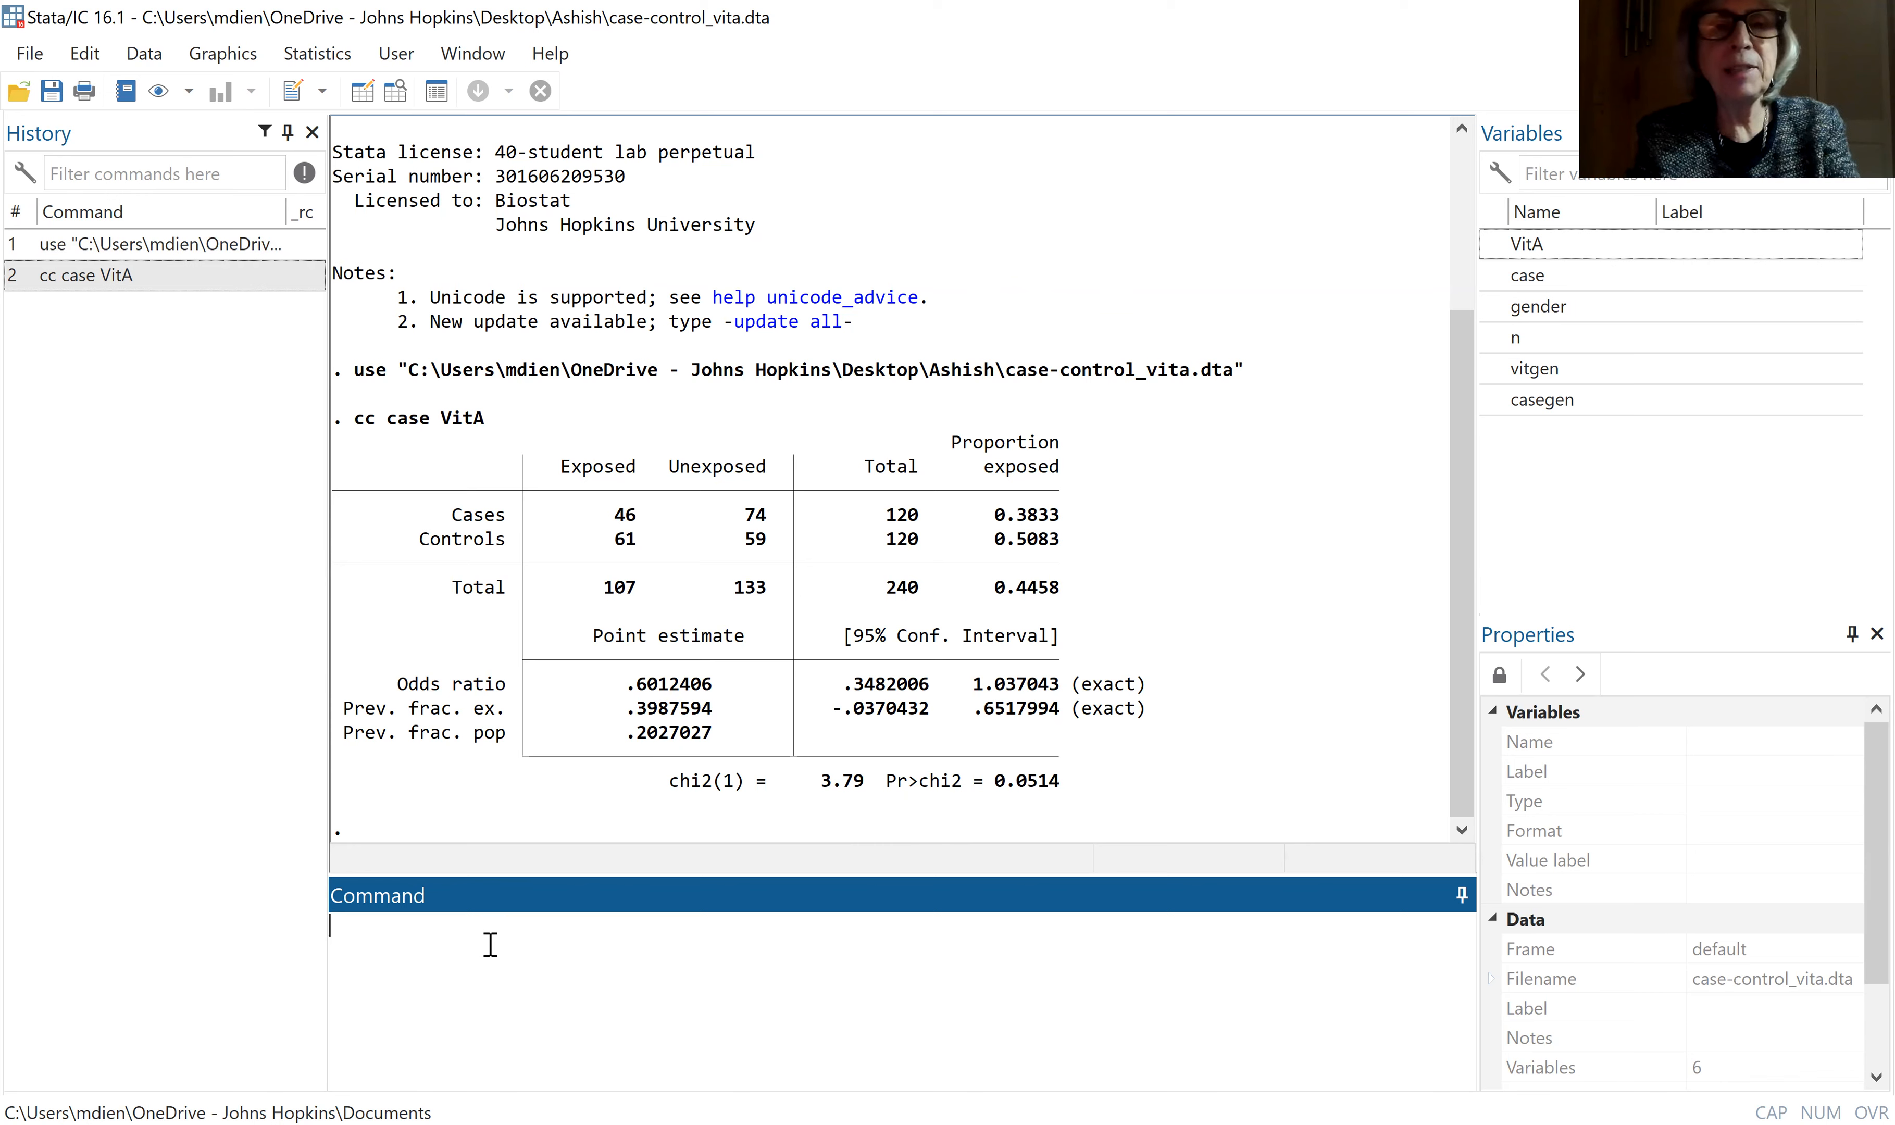
# Fit a logit model of case on VitA with logit case VitA
pyautogui.write('lo')
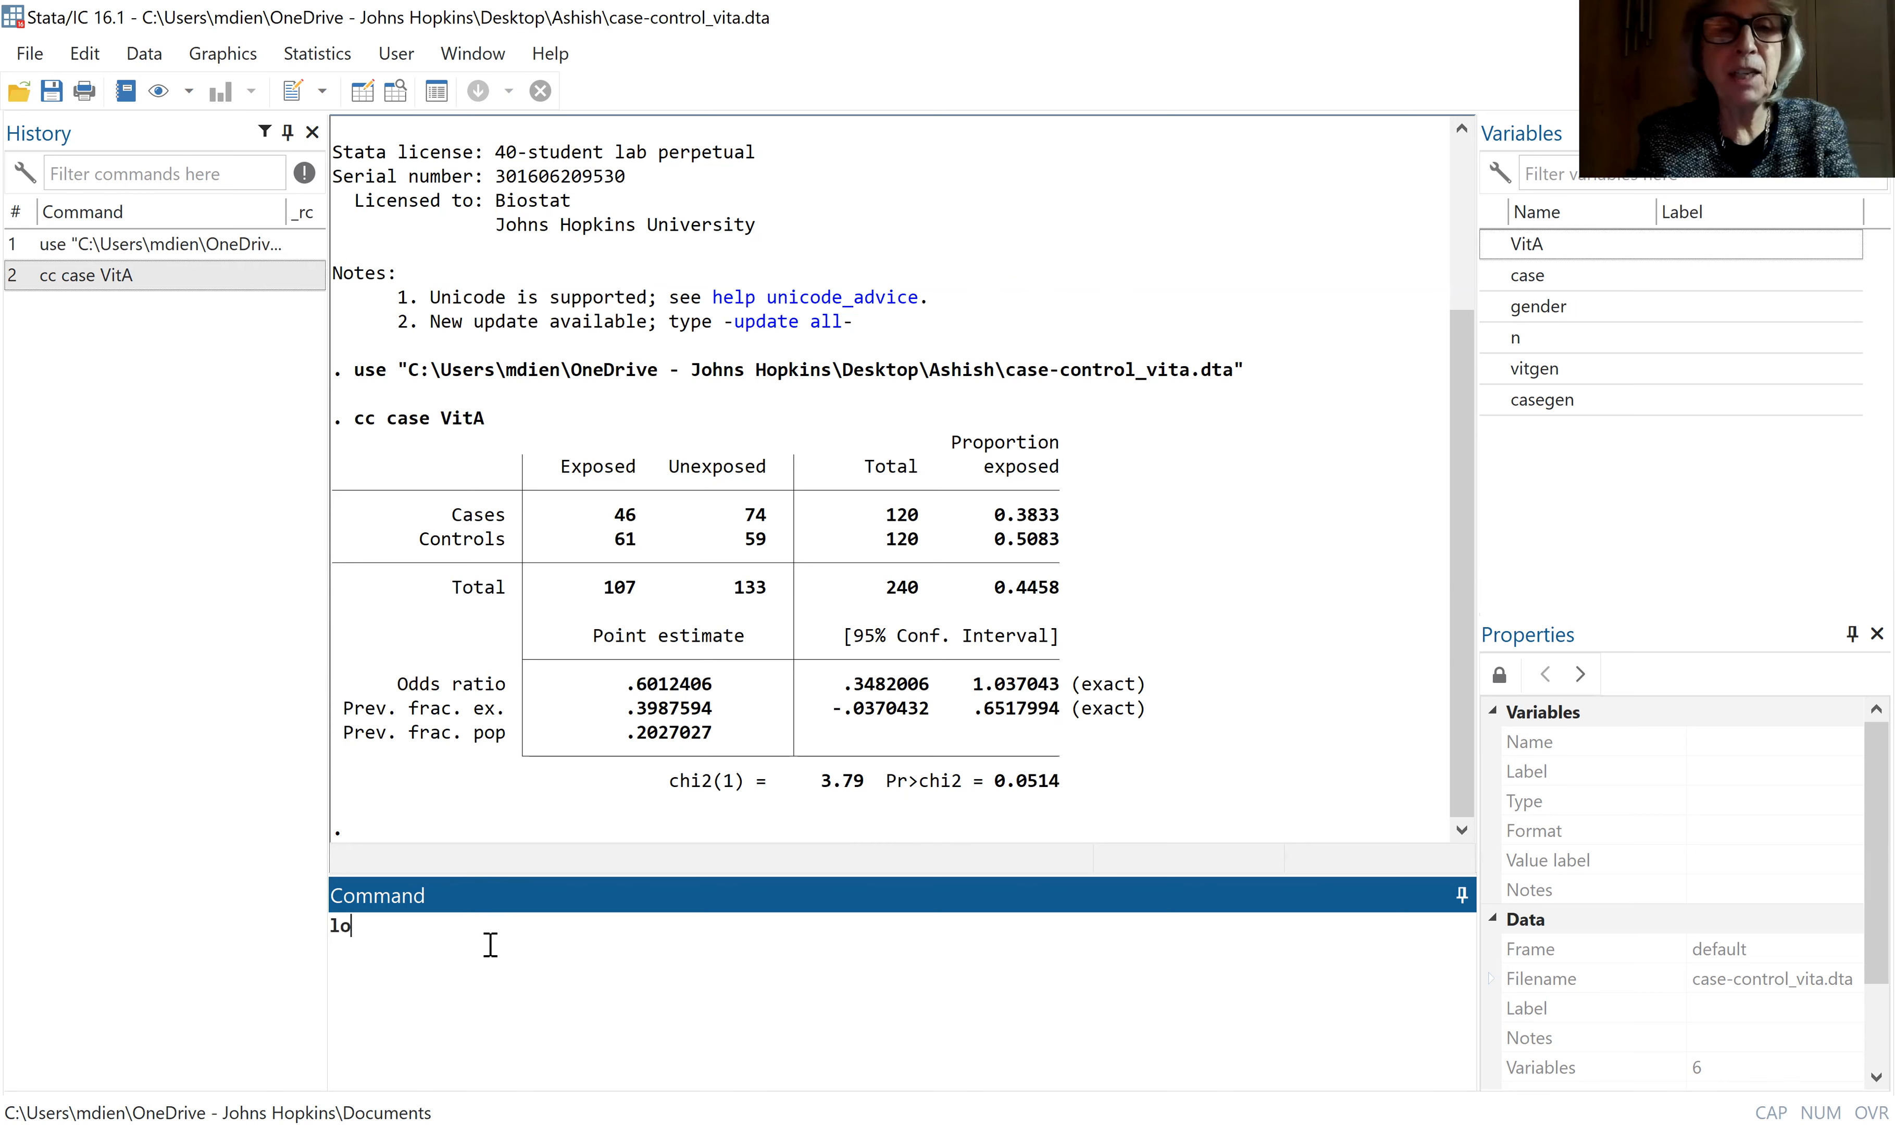
pyautogui.write('git case VitA')
pyautogui.press('Return')
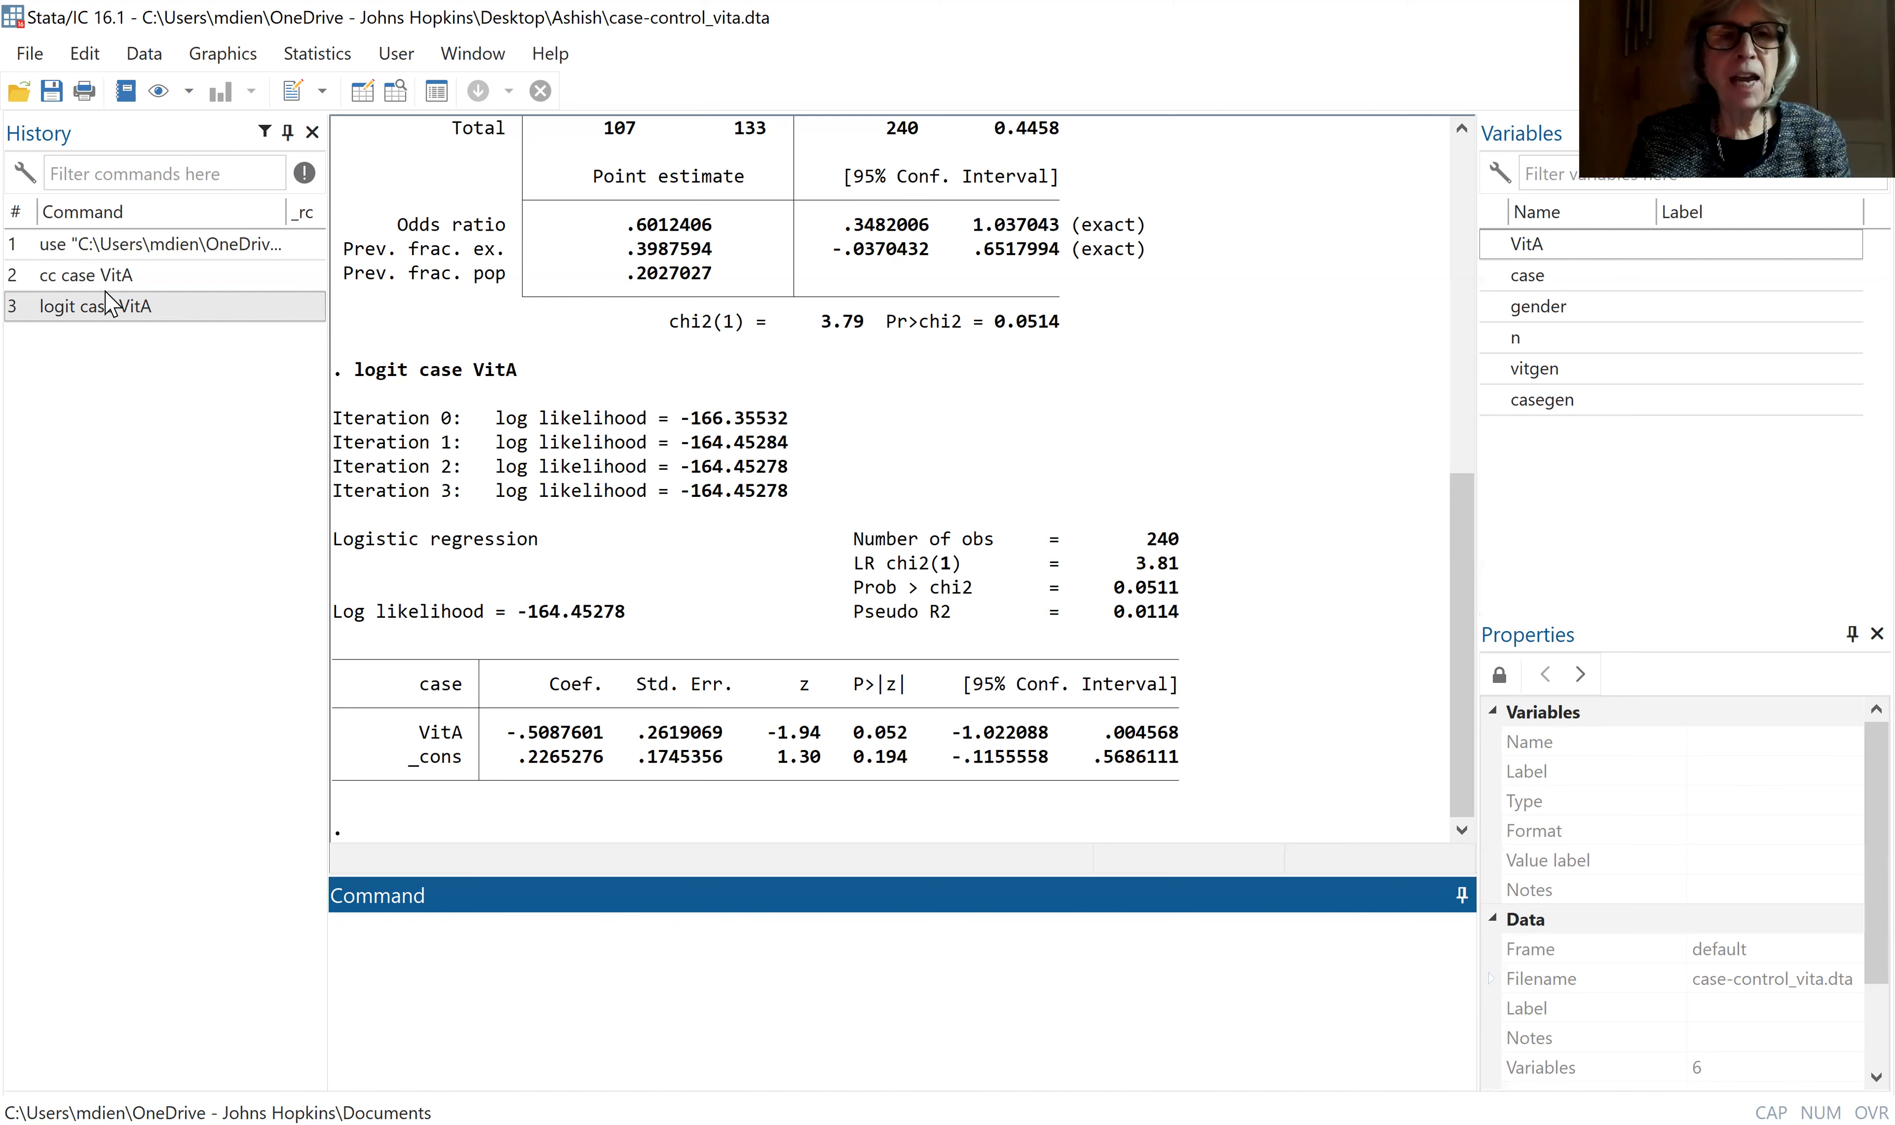
# Reuse the previous model command with logistic in place of logit, running logistic case VitA
pyautogui.click(108, 306)
pyautogui.doubleClick(389, 928)
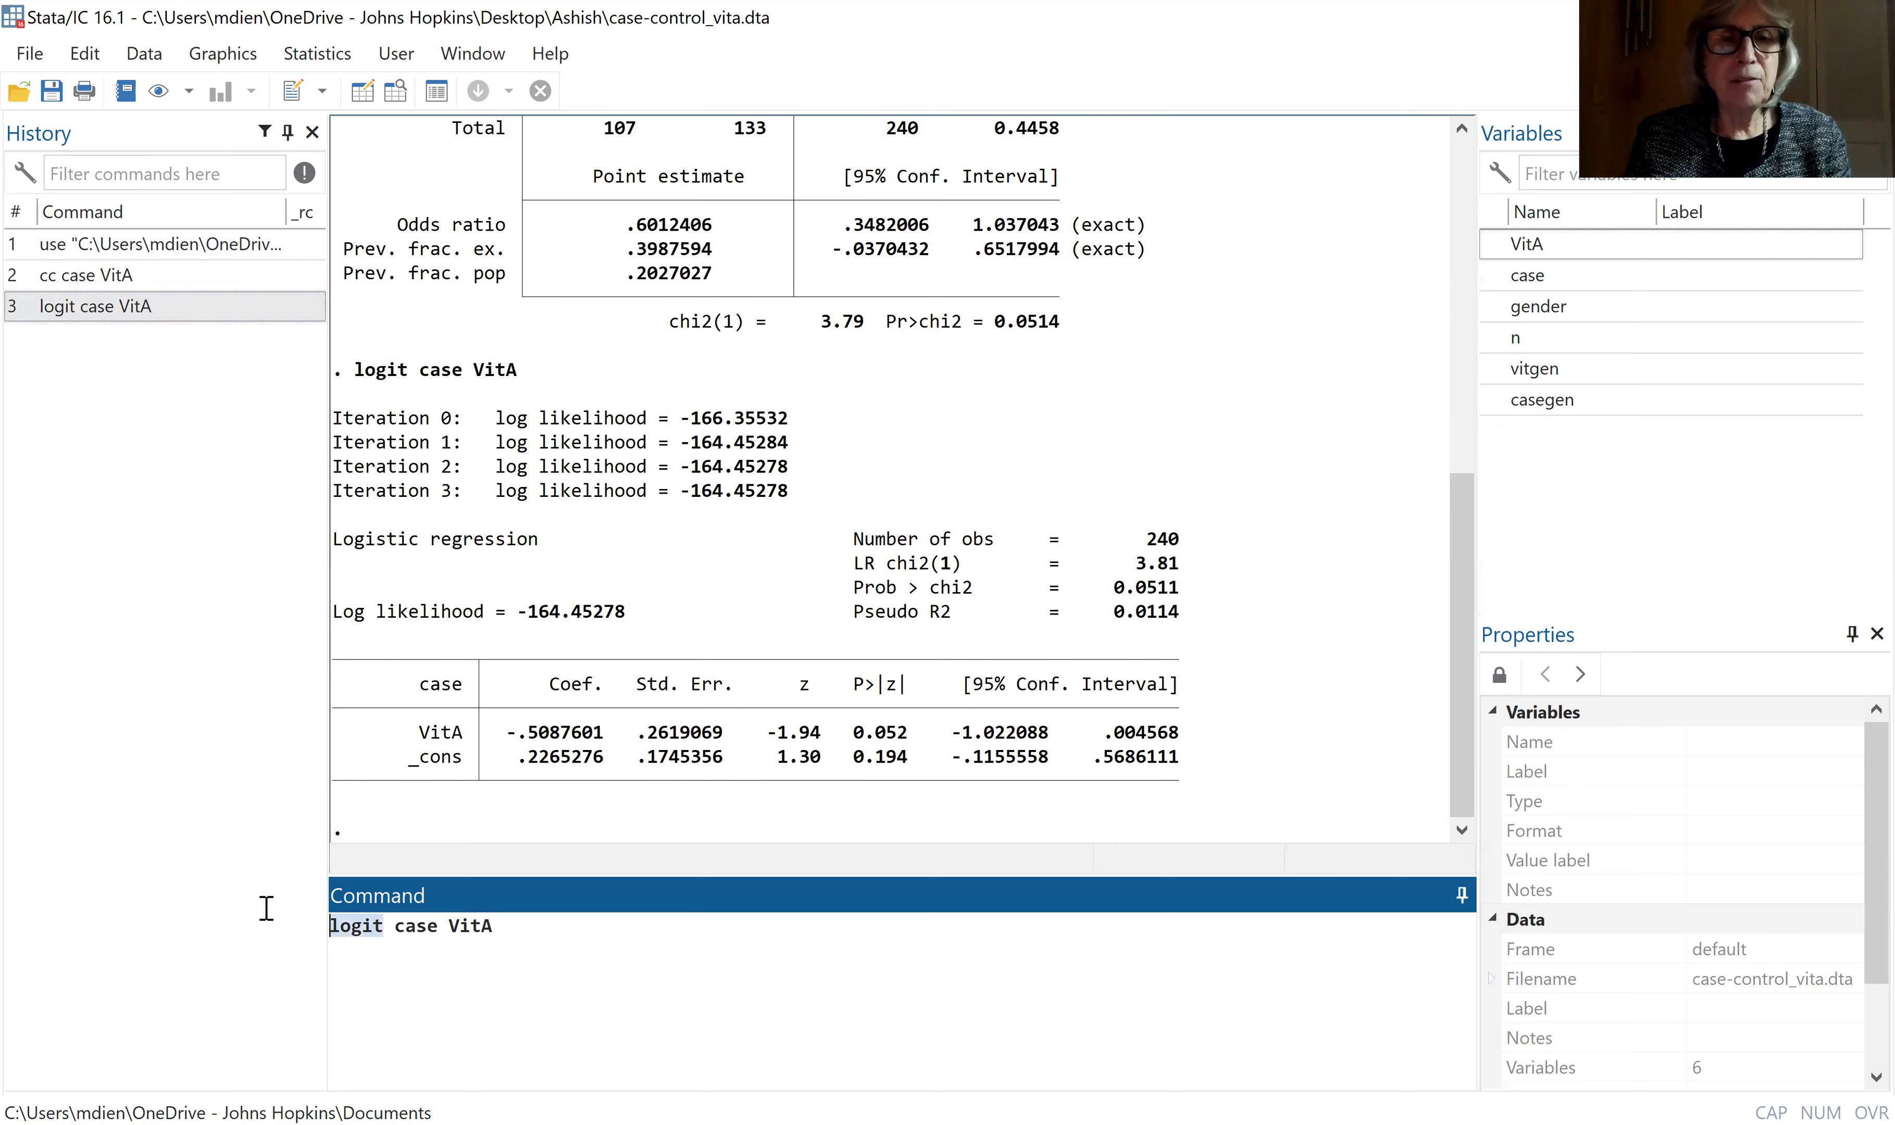
pyautogui.write('logistic')
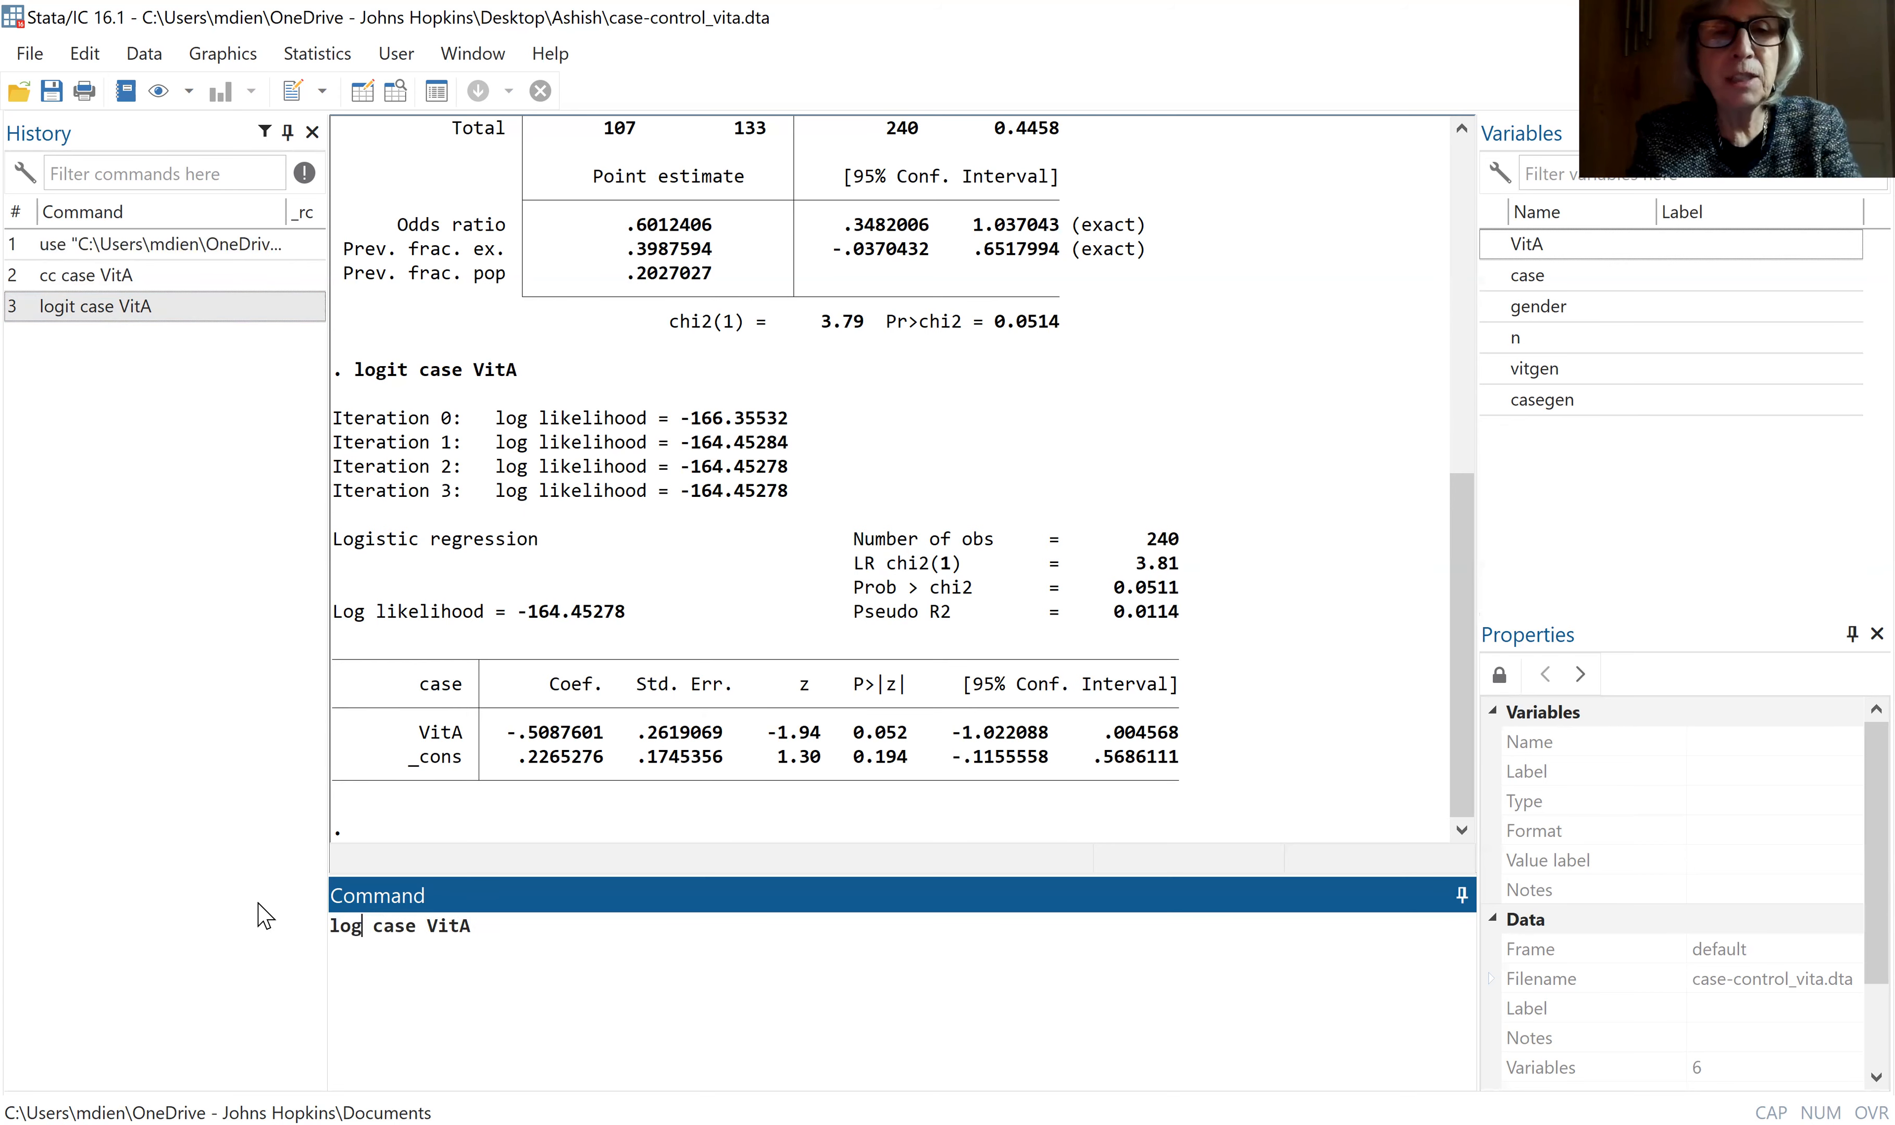
pyautogui.press('Return')
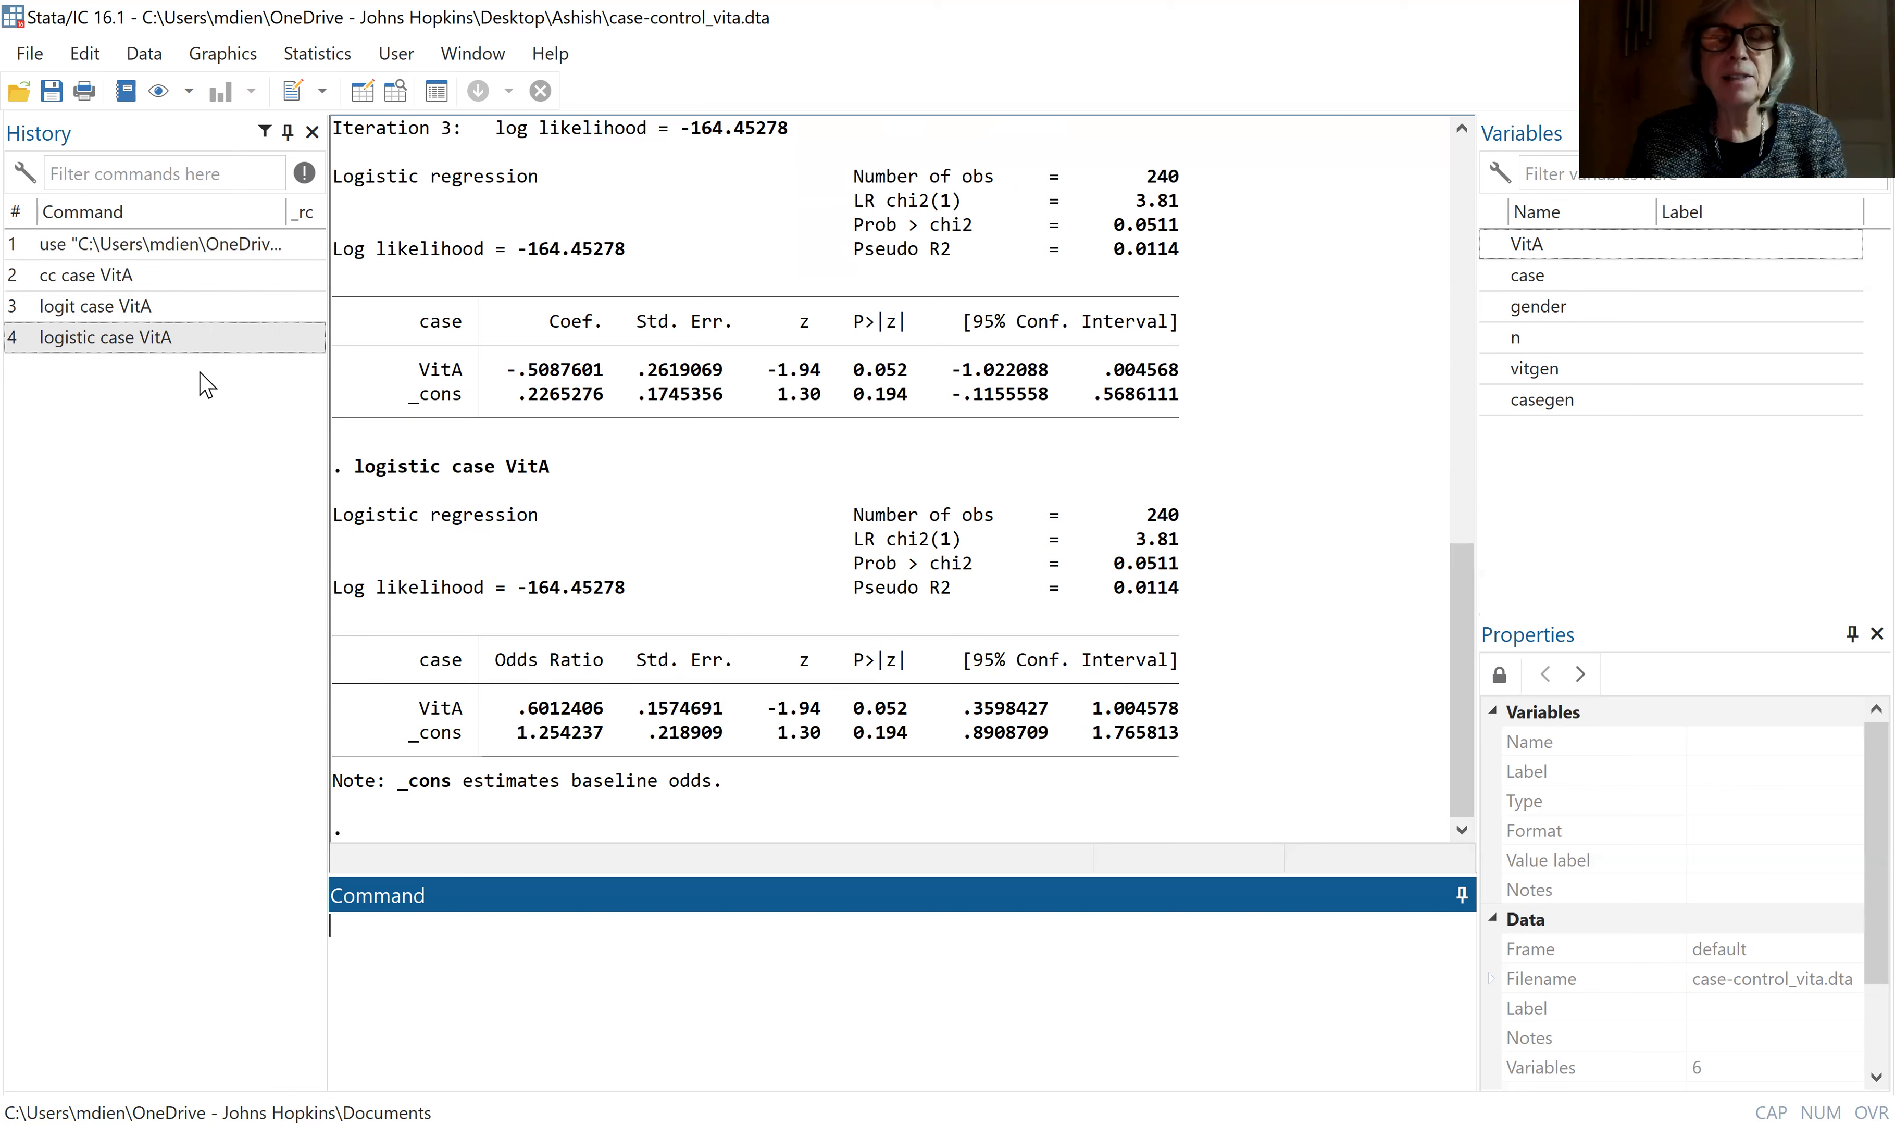
# Fit a logit model of case on gender with logit case gender
pyautogui.click(123, 339)
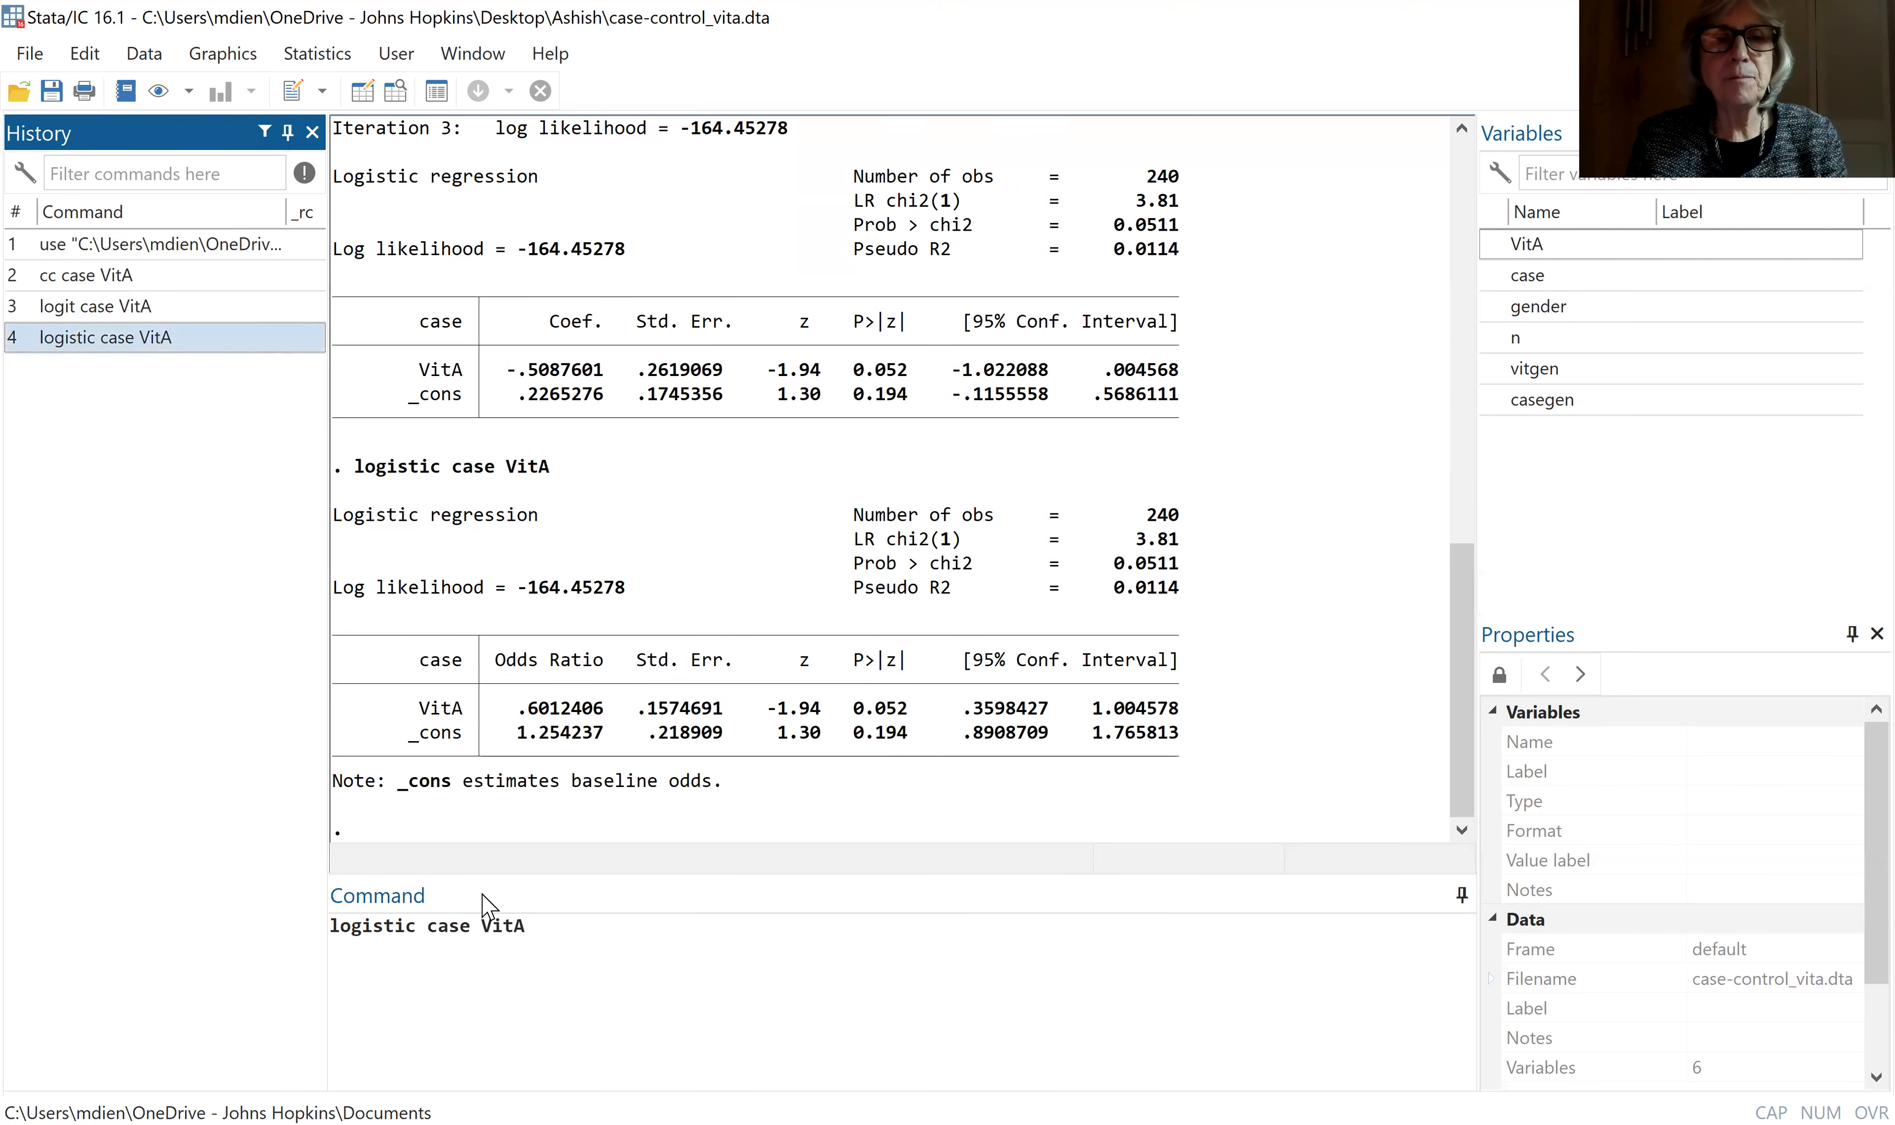
pyautogui.moveTo(541, 923); pyautogui.dragTo(489, 935)
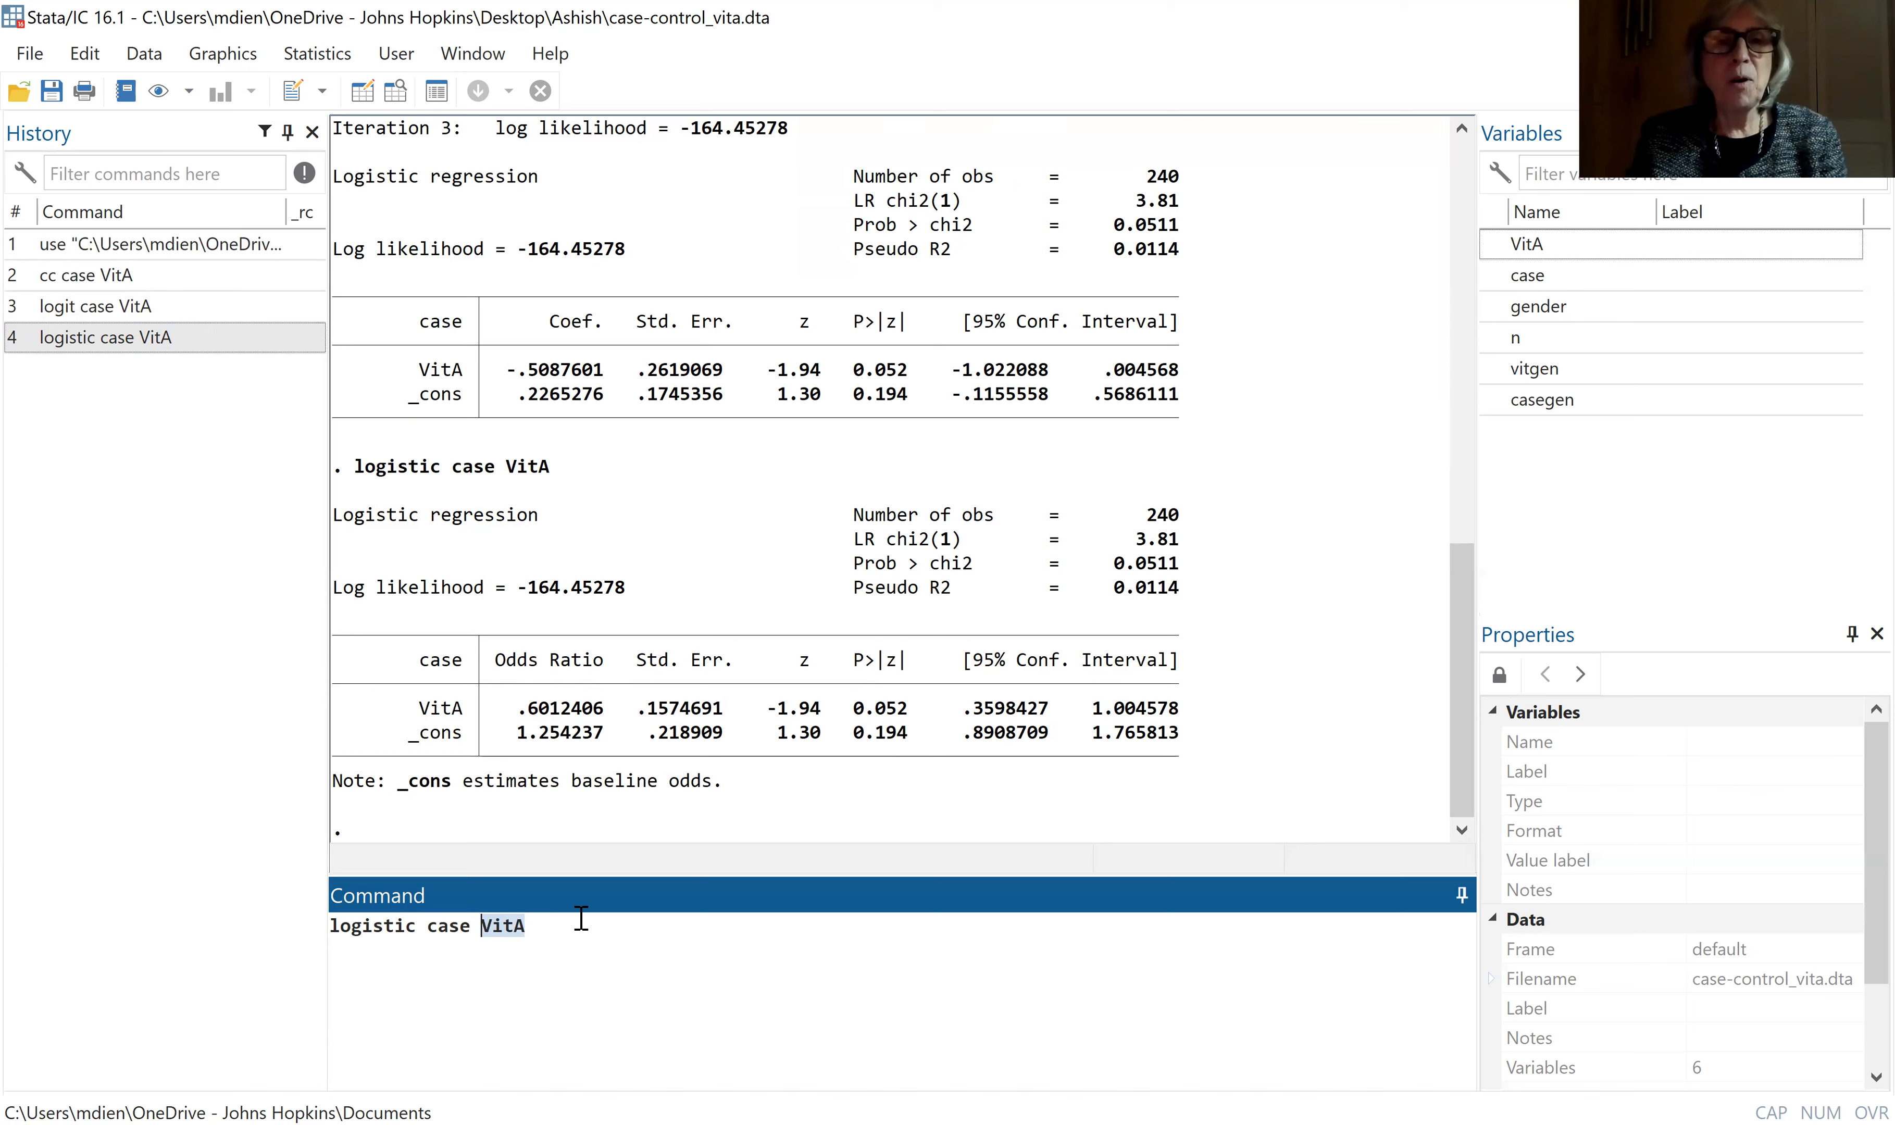
pyautogui.moveTo(581, 917); pyautogui.dragTo(326, 924)
pyautogui.write('logit')
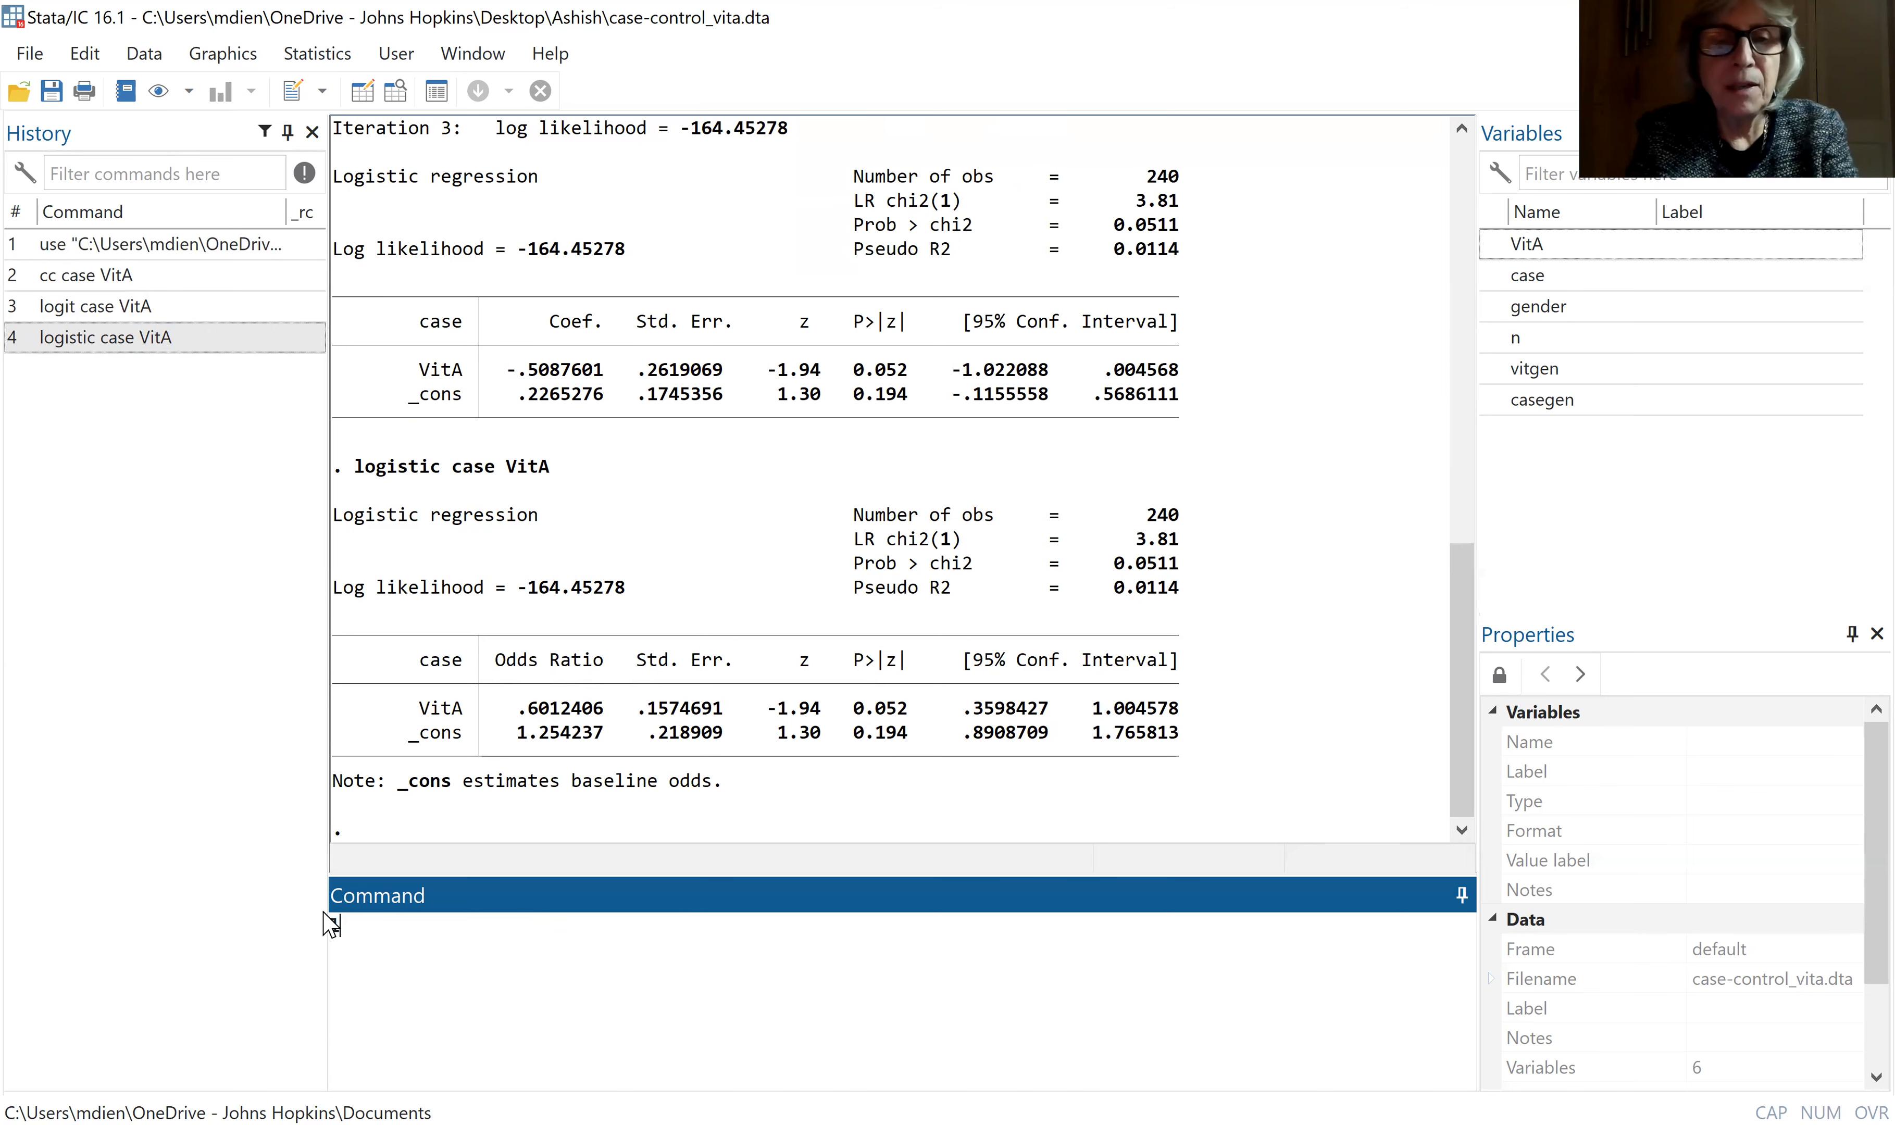
pyautogui.write(' case gender')
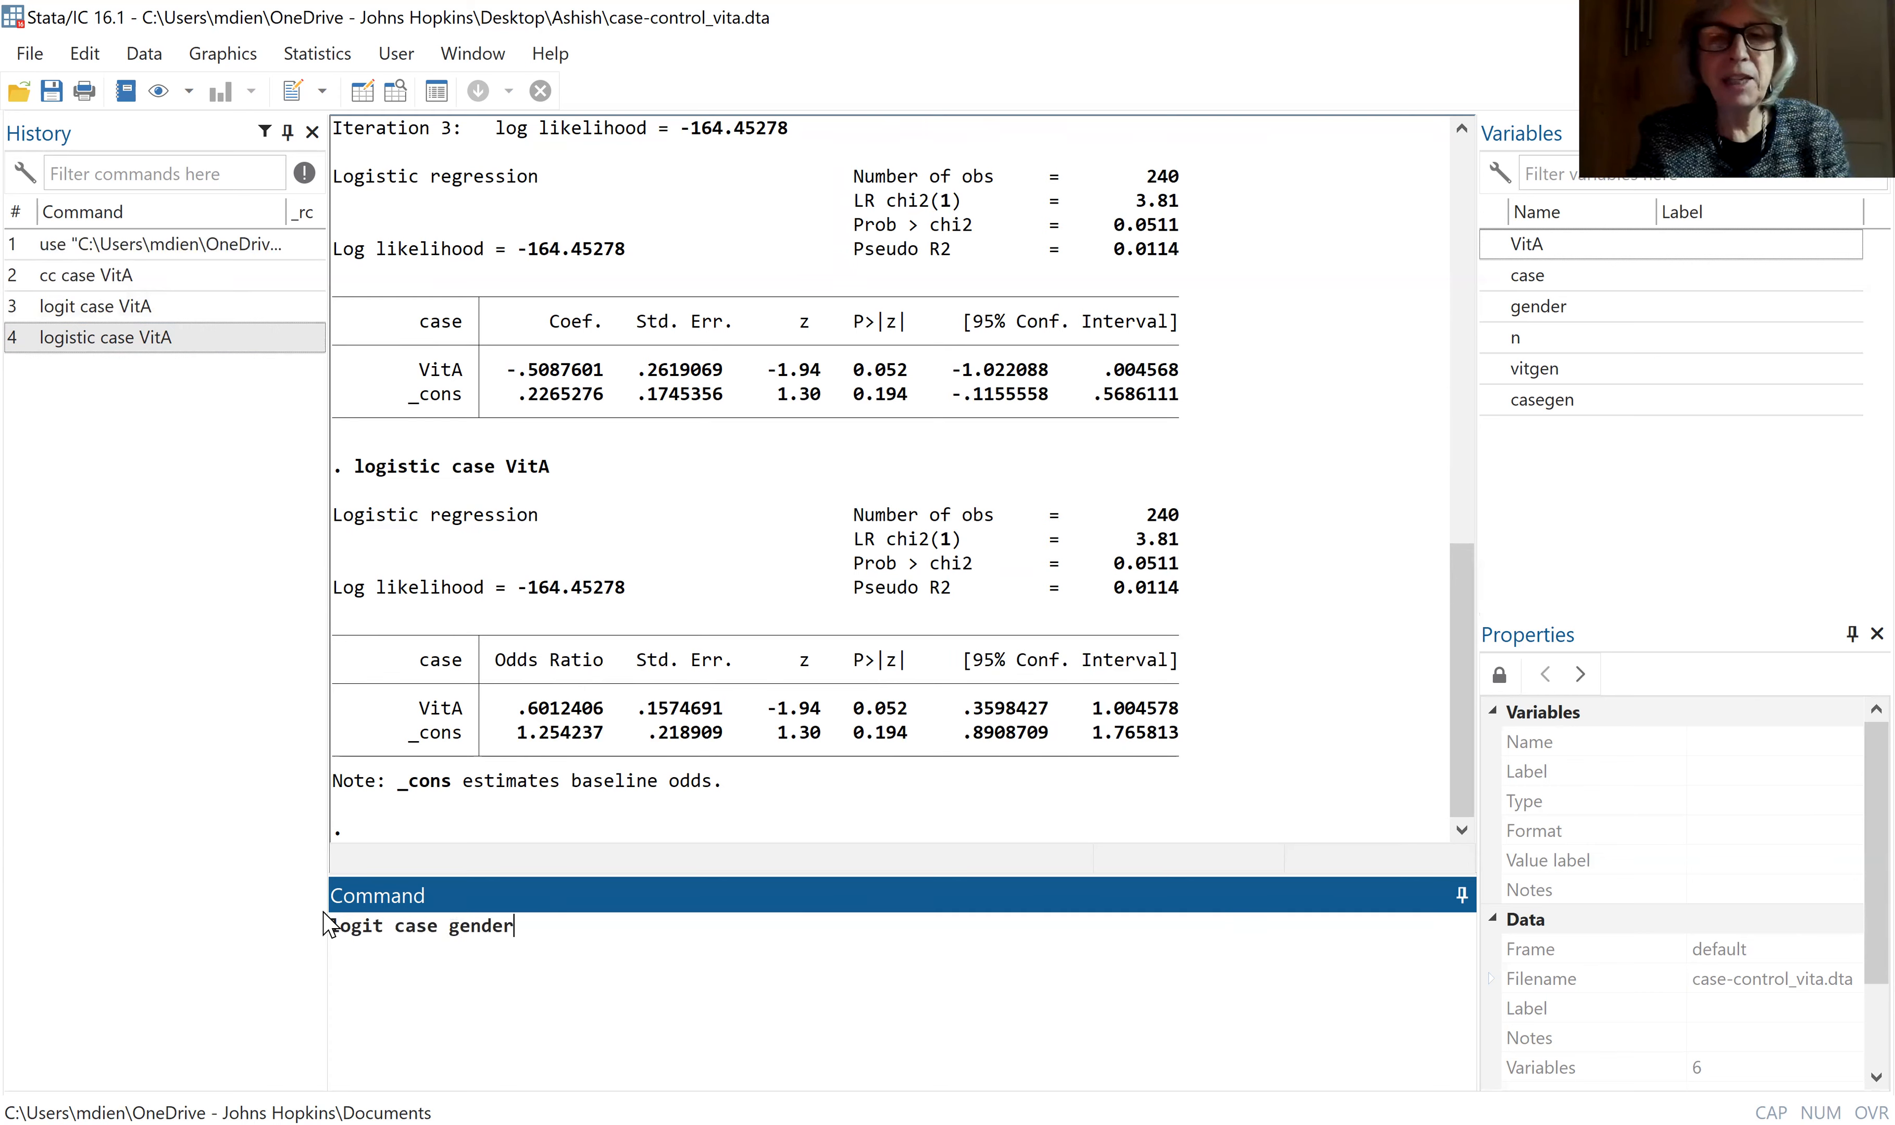
pyautogui.press('Return')
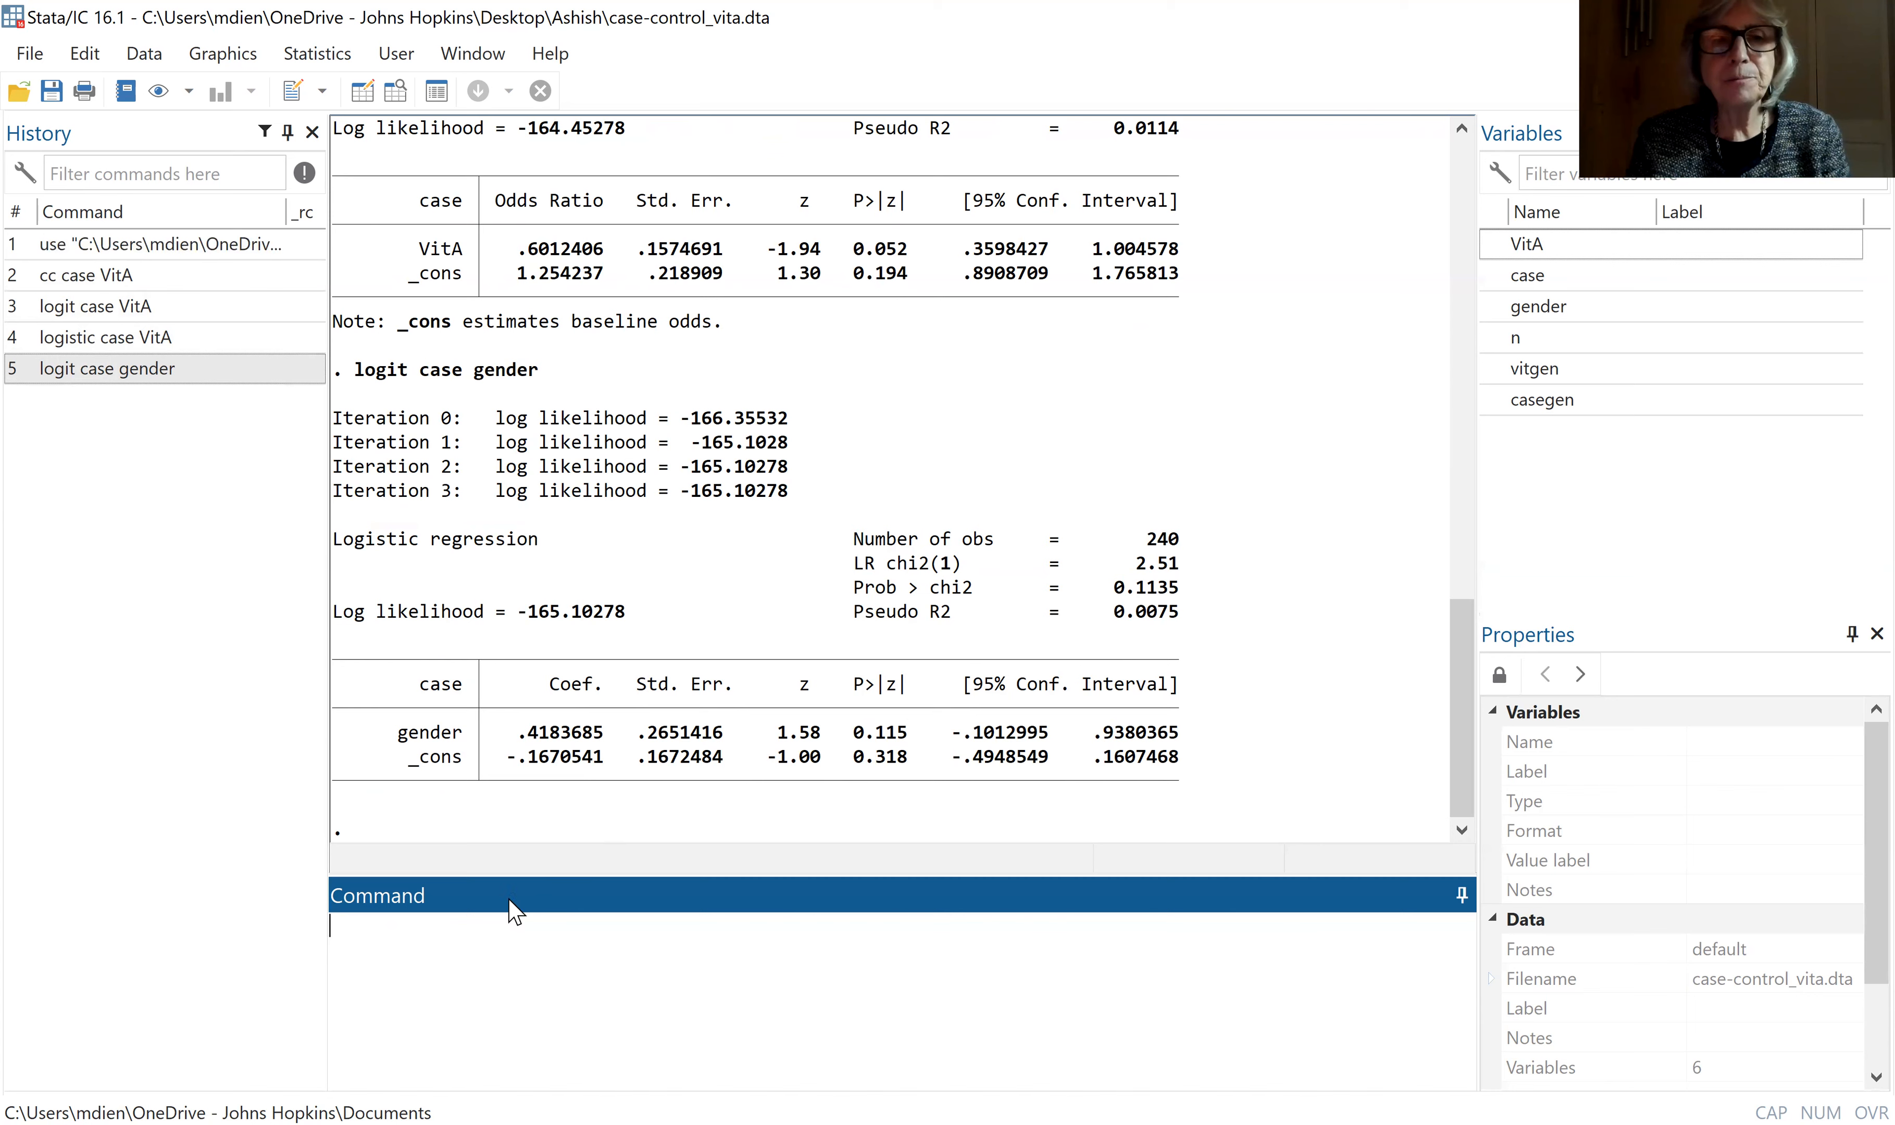
# Recall the earlier logistic command, replace VitA with gender, and run logistic case gender
pyautogui.click(90, 338)
pyautogui.moveTo(489, 926); pyautogui.dragTo(554, 915)
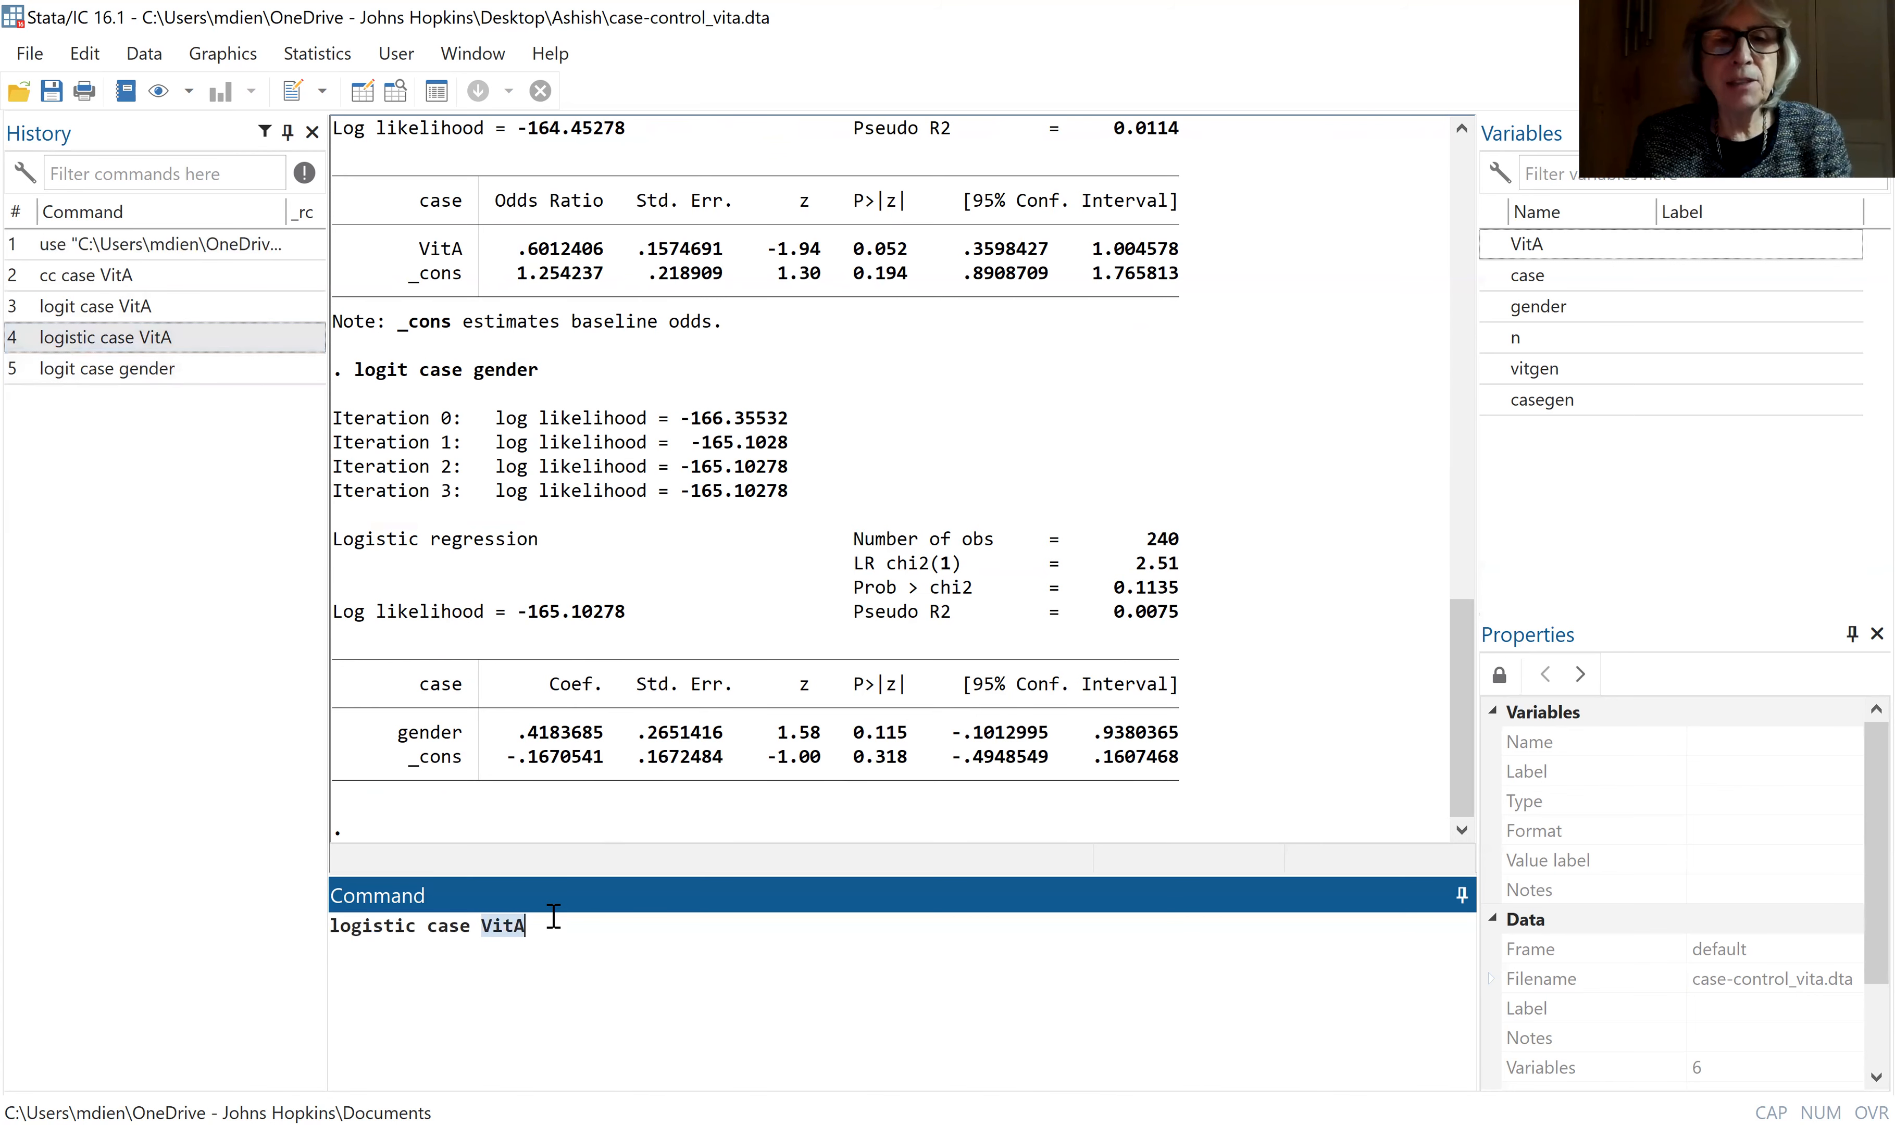
pyautogui.click(553, 915)
pyautogui.write('gende')
pyautogui.press('BackSpace')
pyautogui.press('BackSpace')
pyautogui.press('BackSpace')
pyautogui.press('BackSpace')
pyautogui.press('BackSpace')
pyautogui.press('BackSpace')
pyautogui.press('BackSpace')
pyautogui.press('BackSpace')
pyautogui.write('gender')
pyautogui.press('Return')
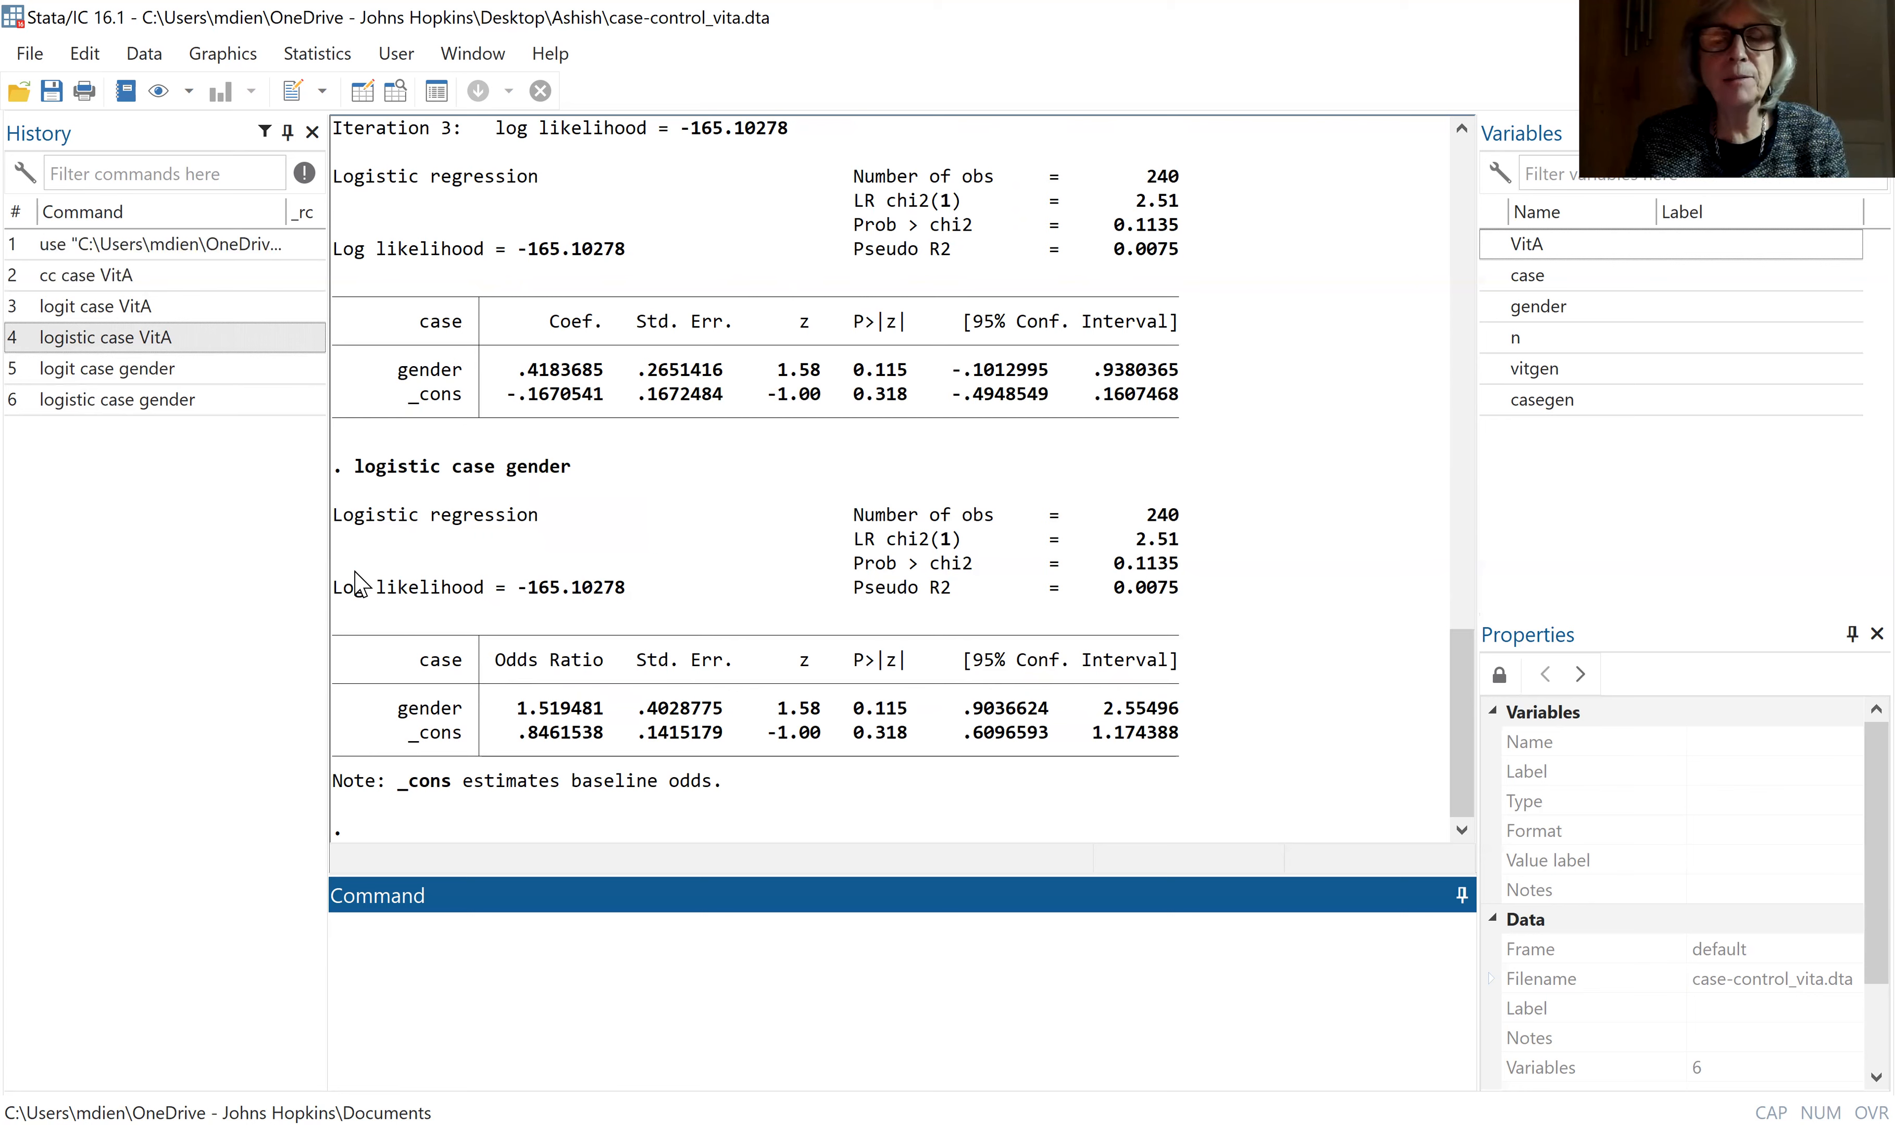
# Add VitA before gender in the recalled logistic command and run logistic case VitA gender
pyautogui.click(131, 408)
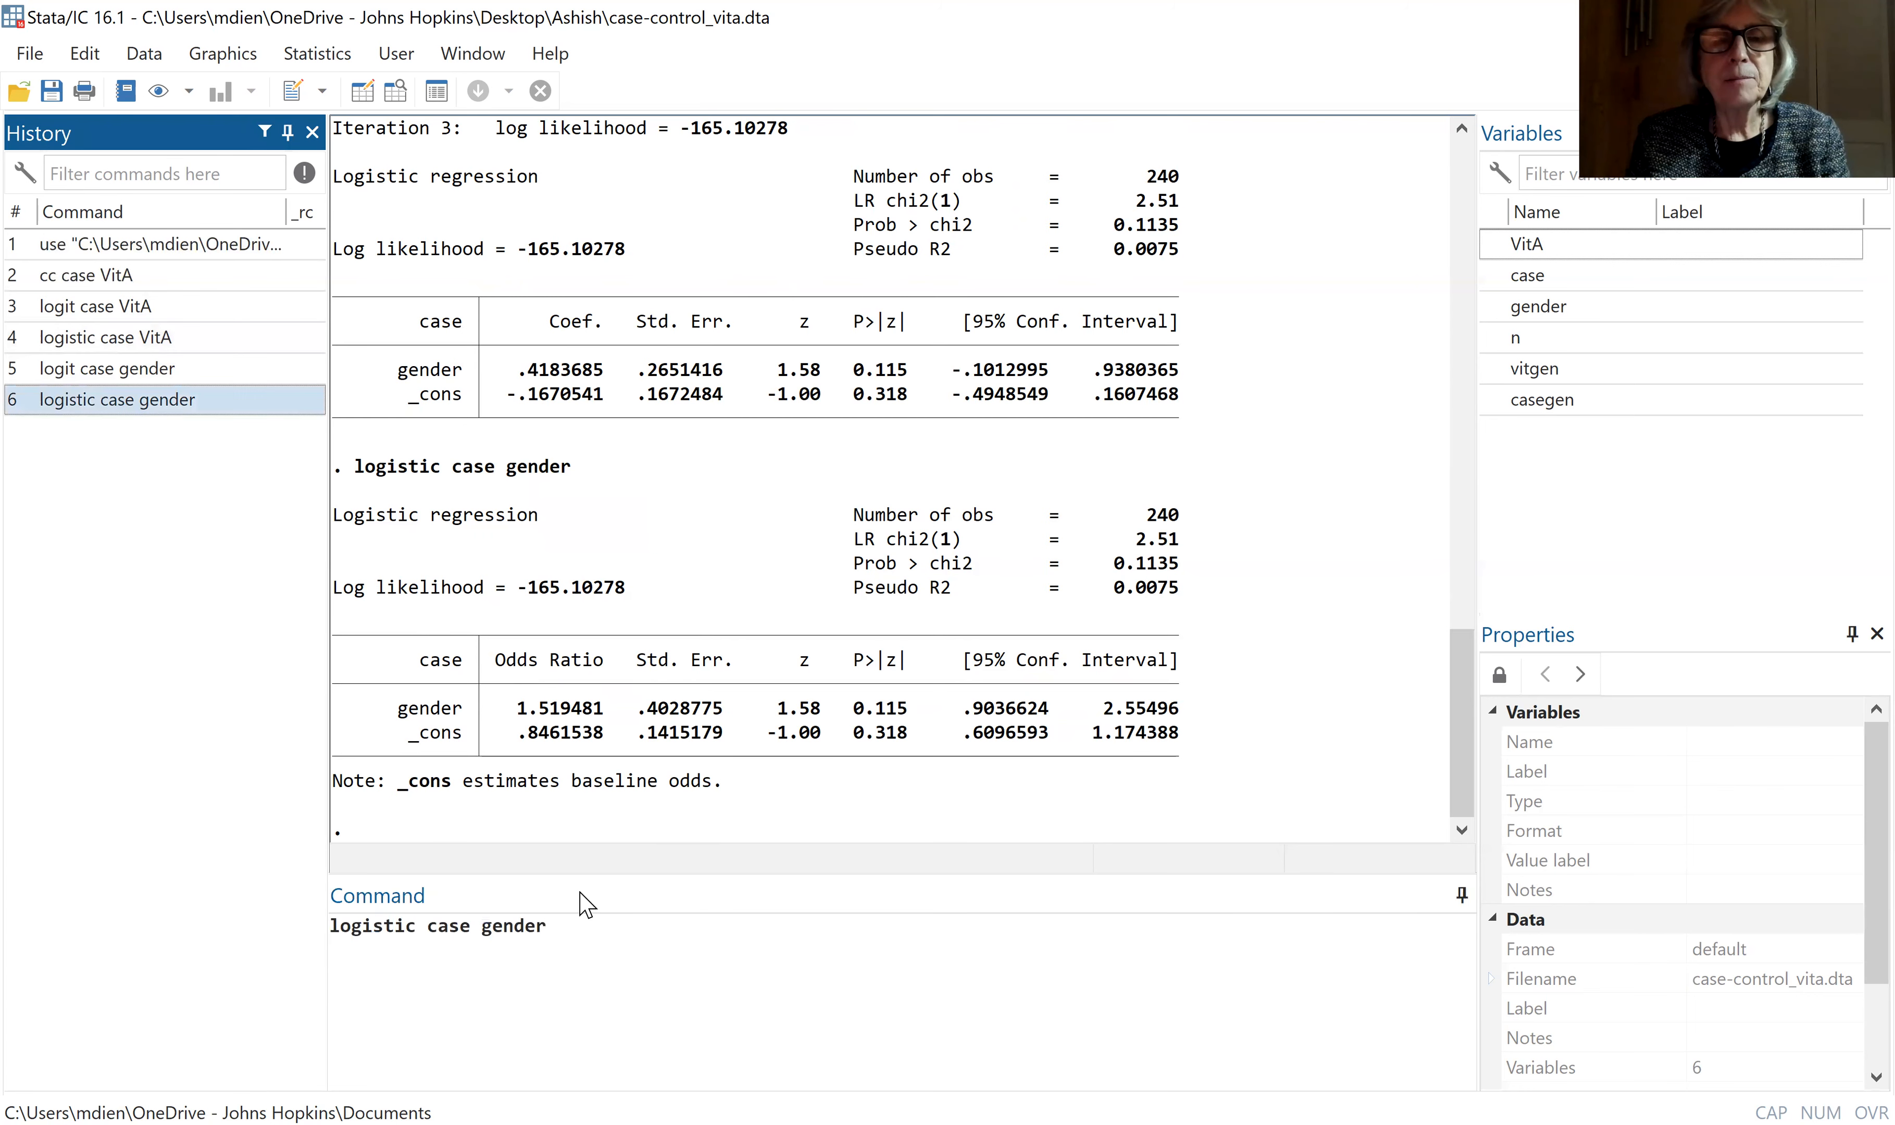
pyautogui.click(592, 937)
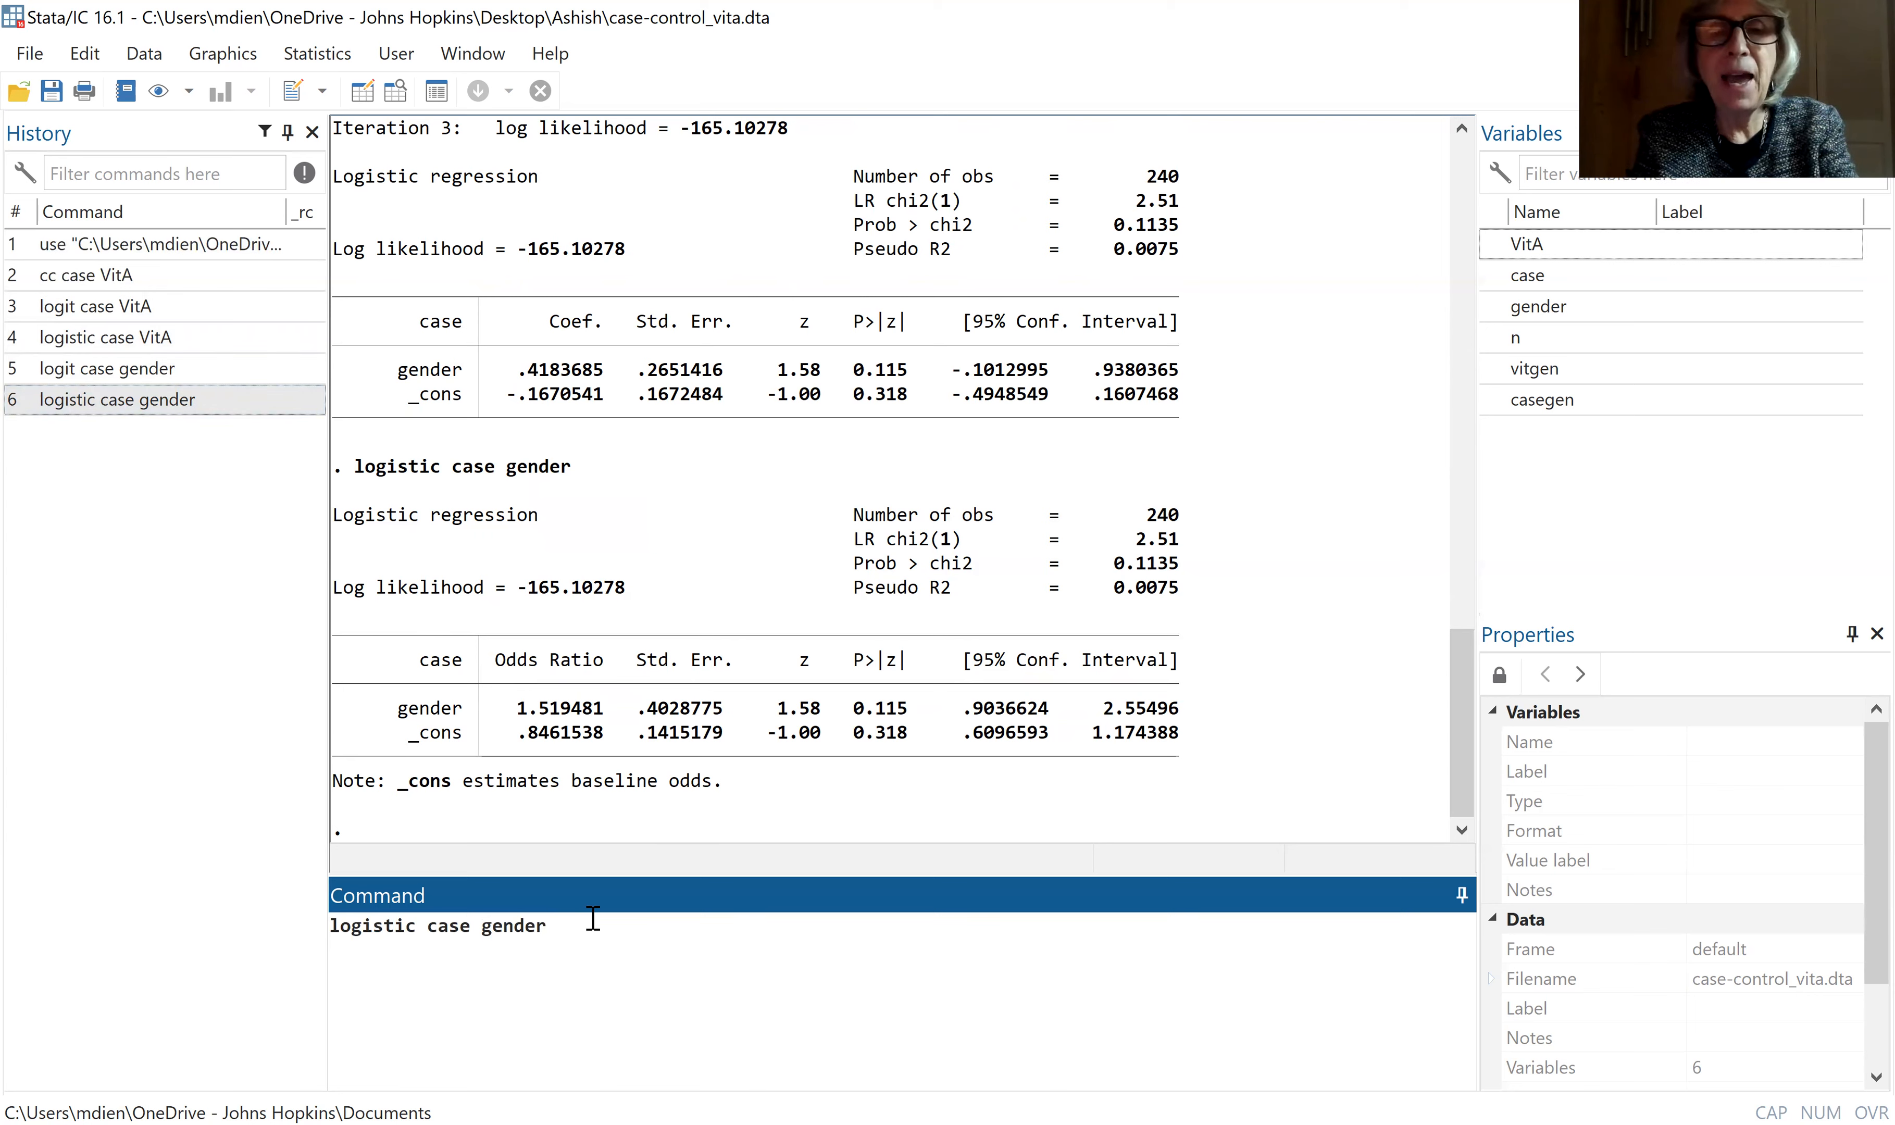
pyautogui.write('VitA')
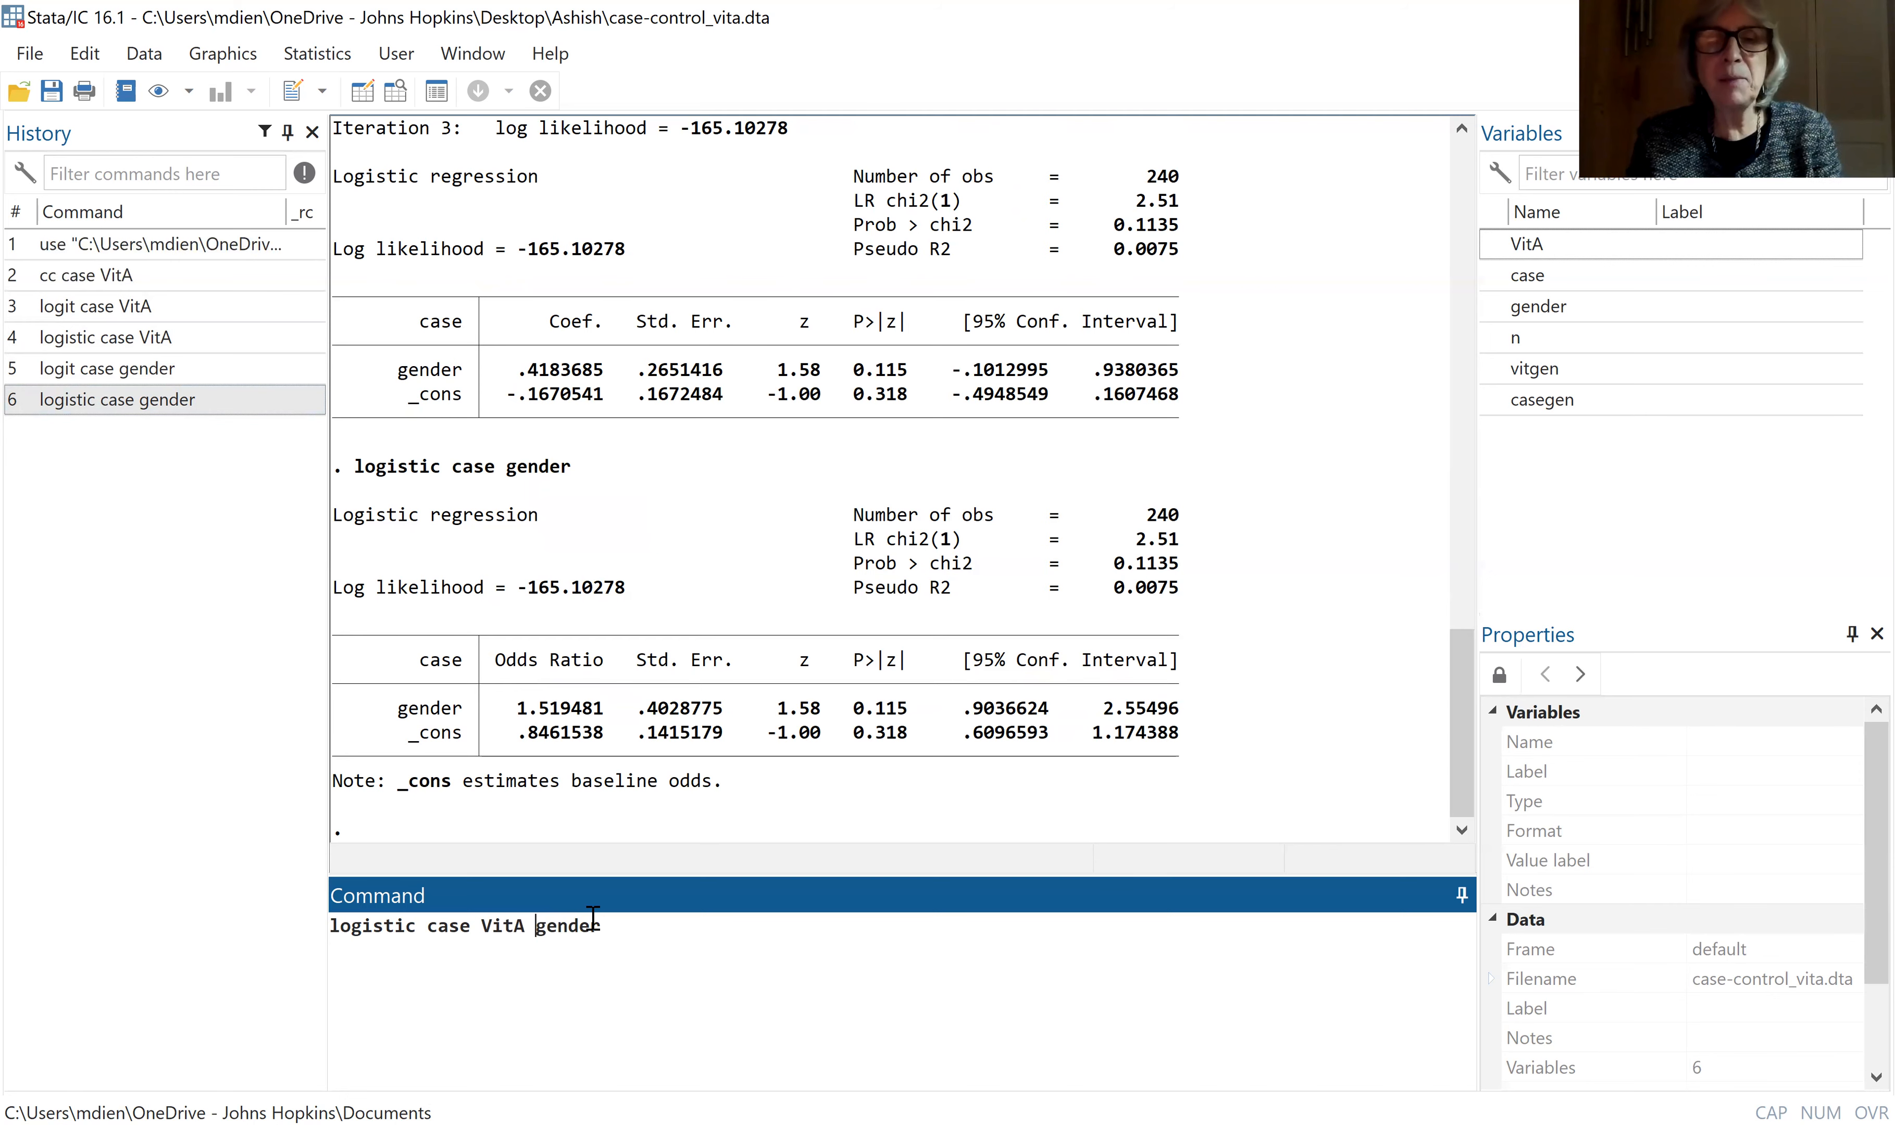
pyautogui.click(668, 932)
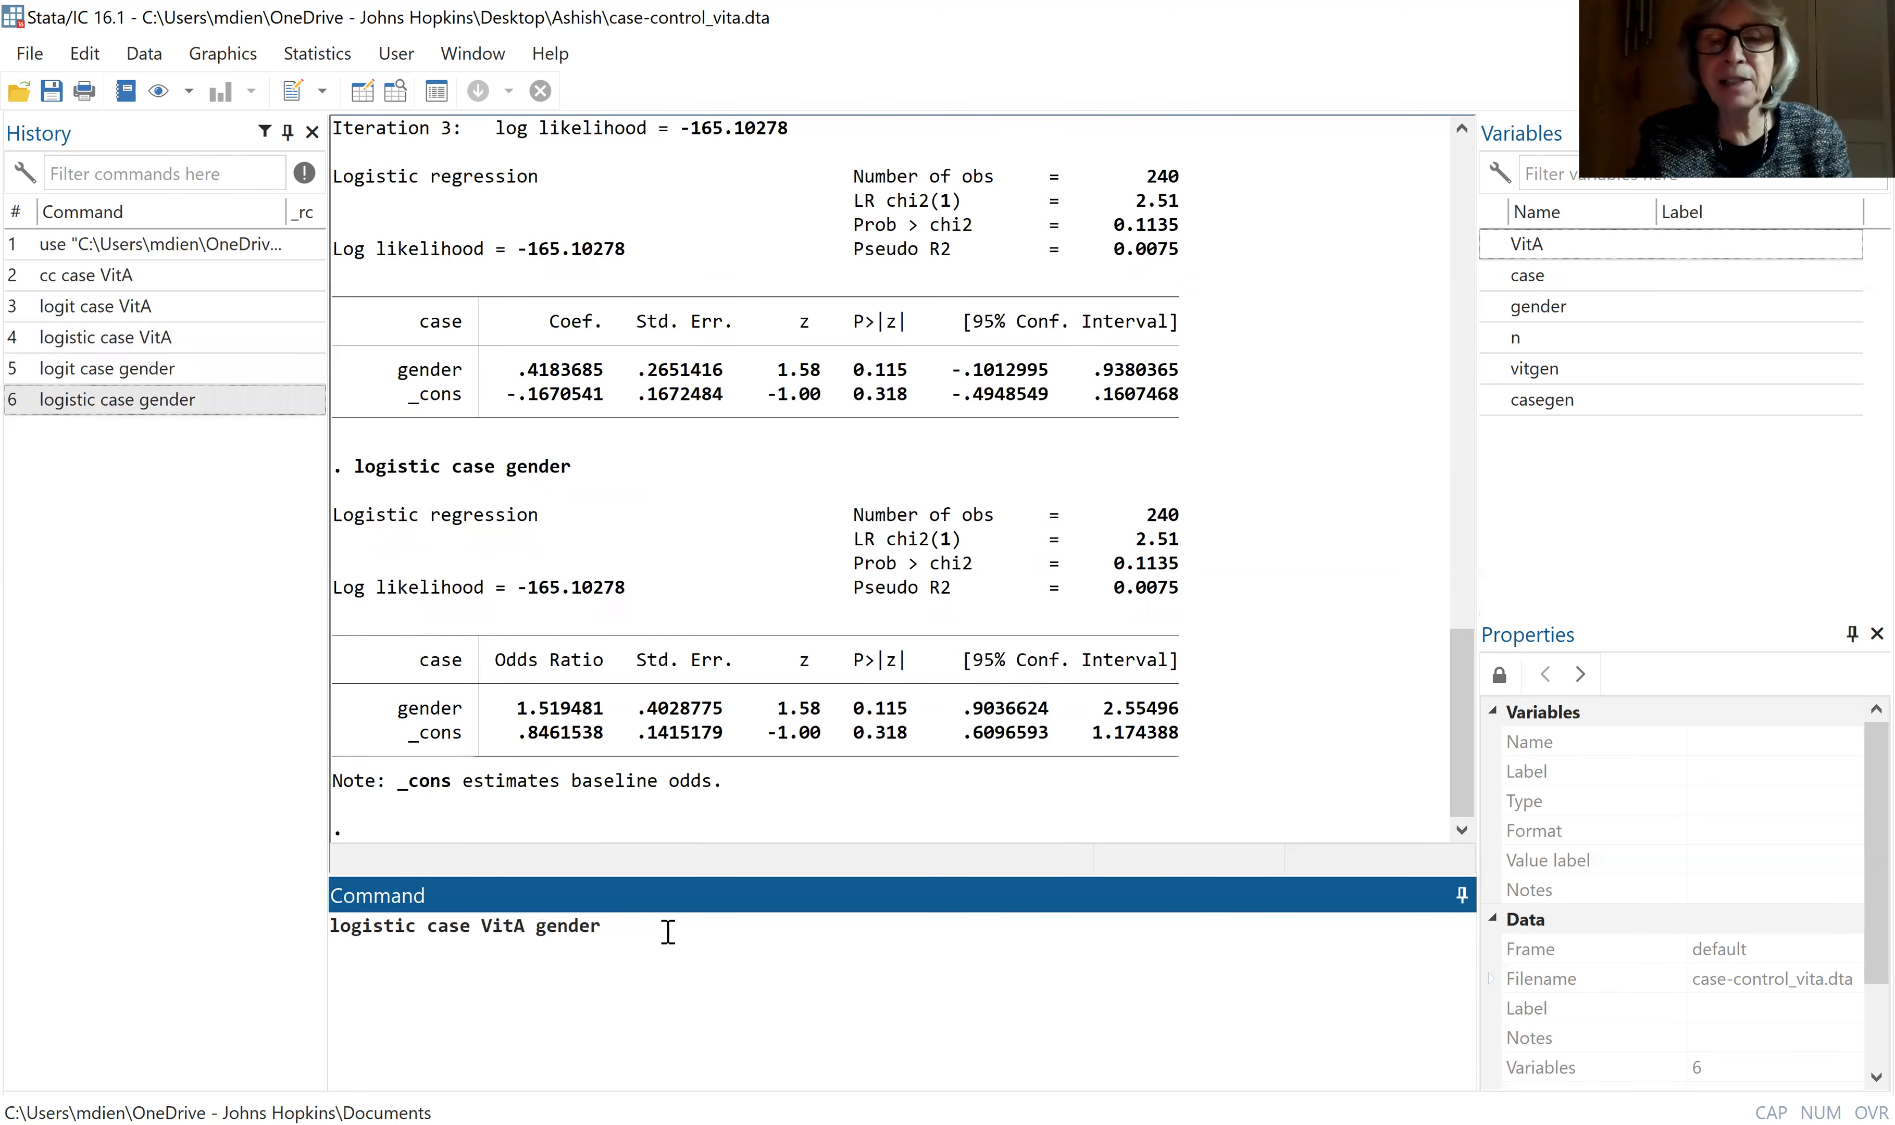
pyautogui.press('Return')
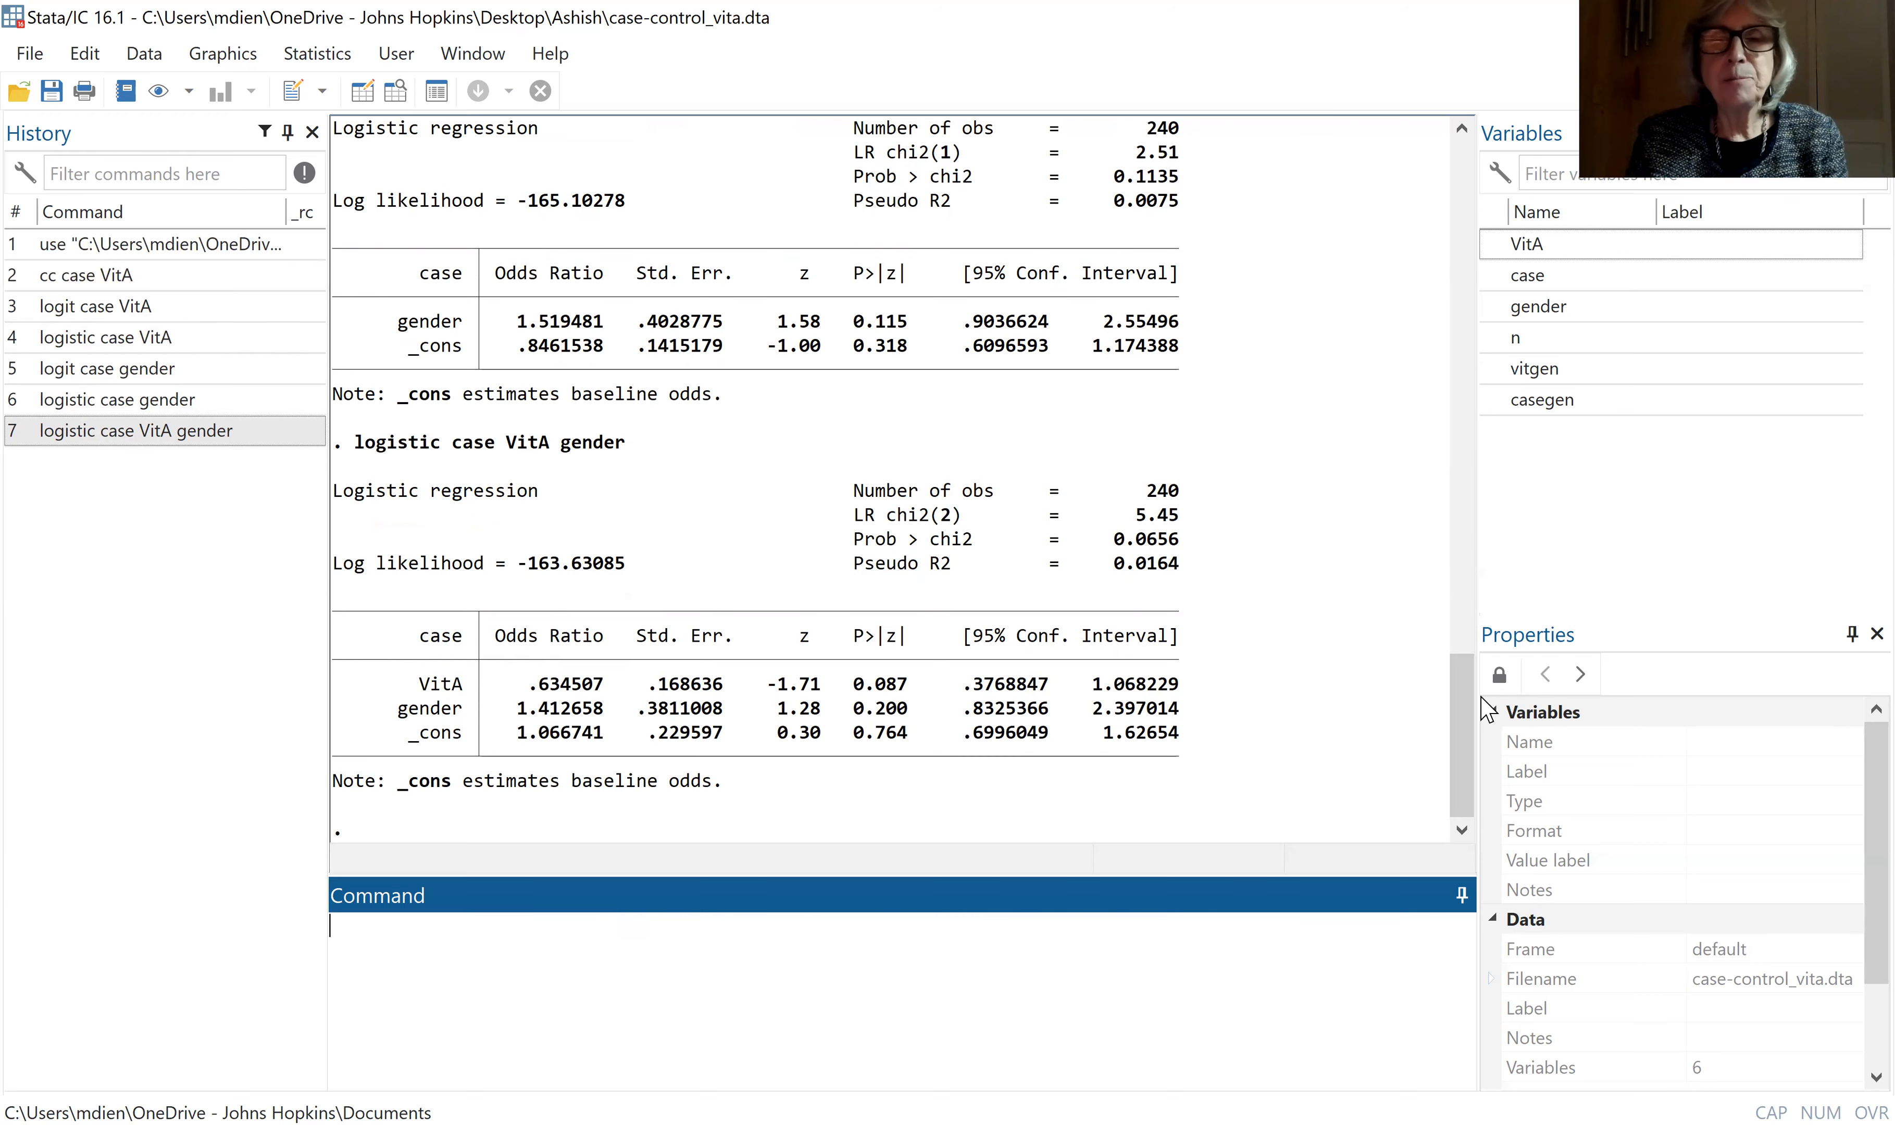
# Fit a generalized linear model of case on VitA with glm case VitA, family(binomial) link(logit)
pyautogui.moveTo(1466, 764)
pyautogui.mouseDown()
pyautogui.moveTo(1476, 725)
pyautogui.moveTo(1472, 767)
pyautogui.mouseUp()
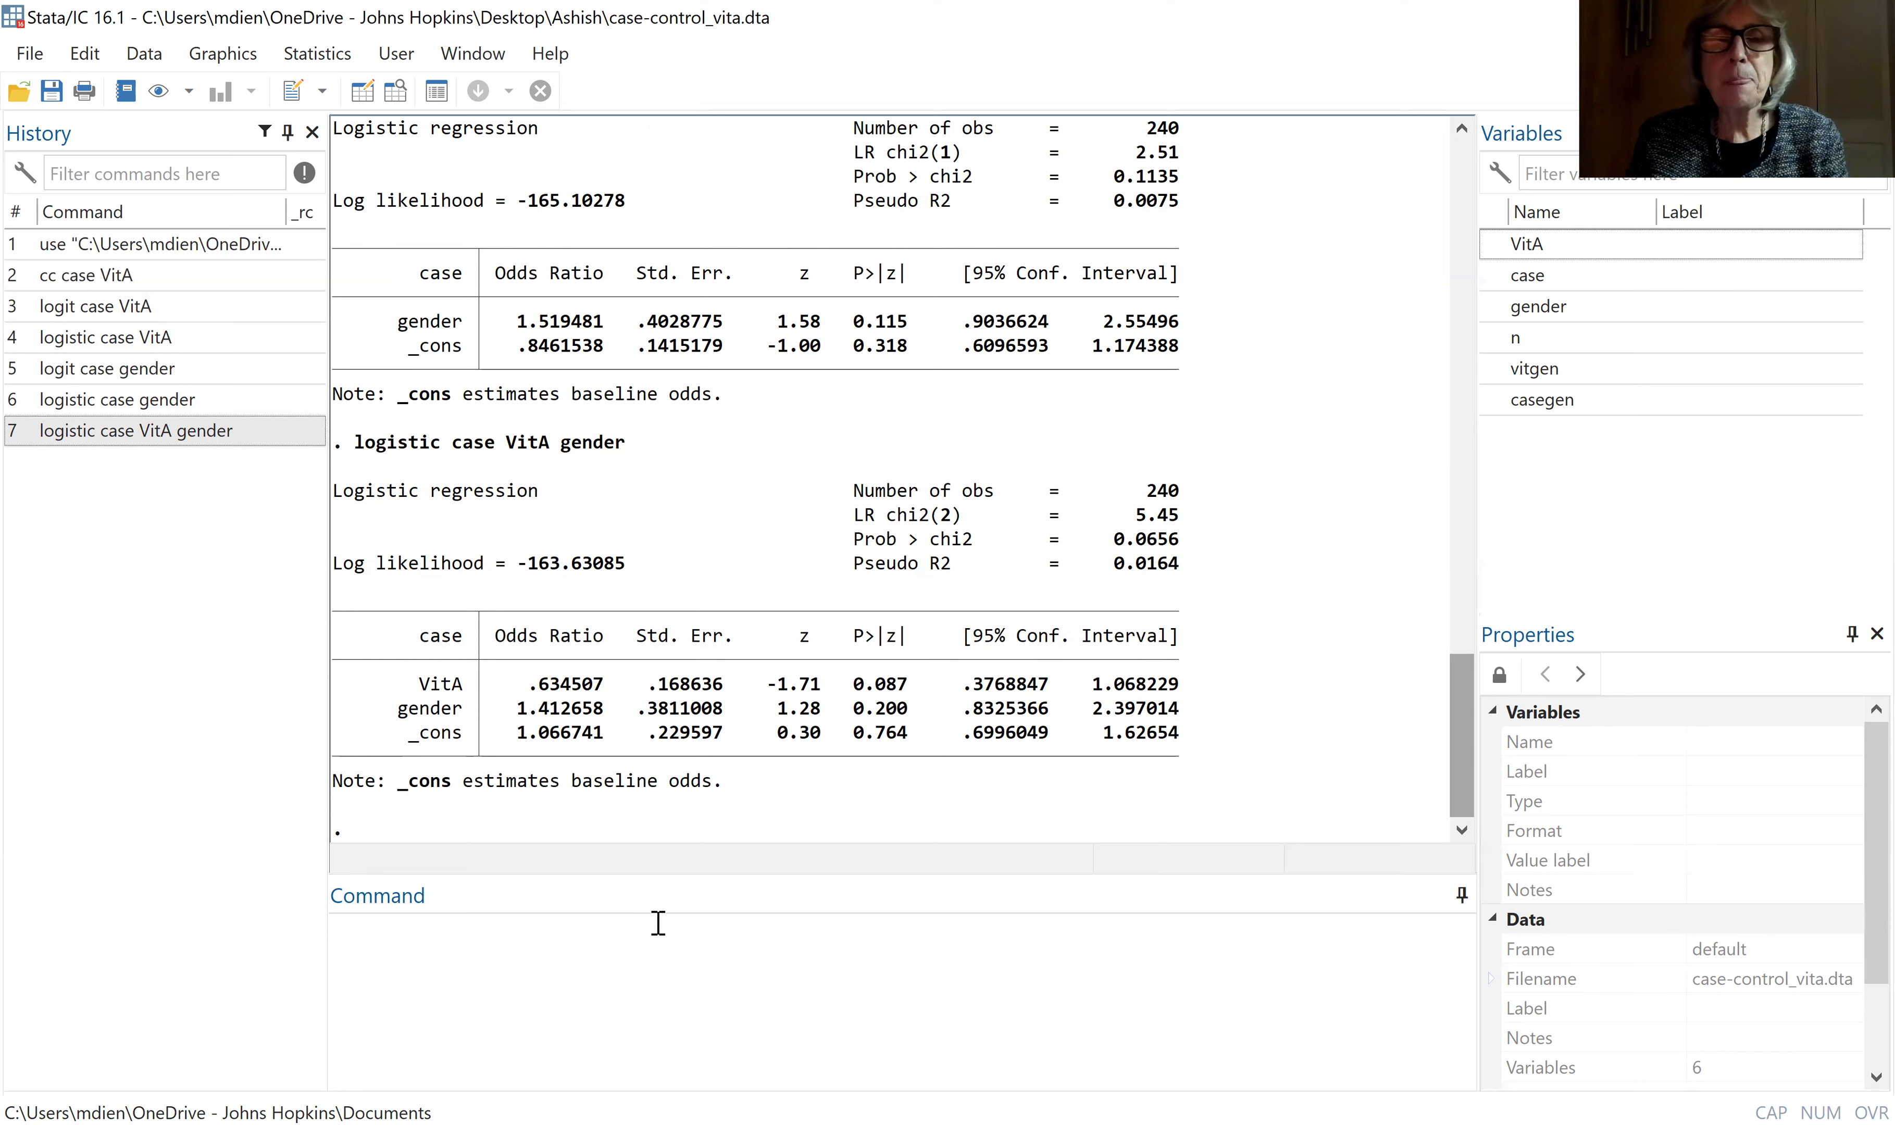
pyautogui.click(601, 930)
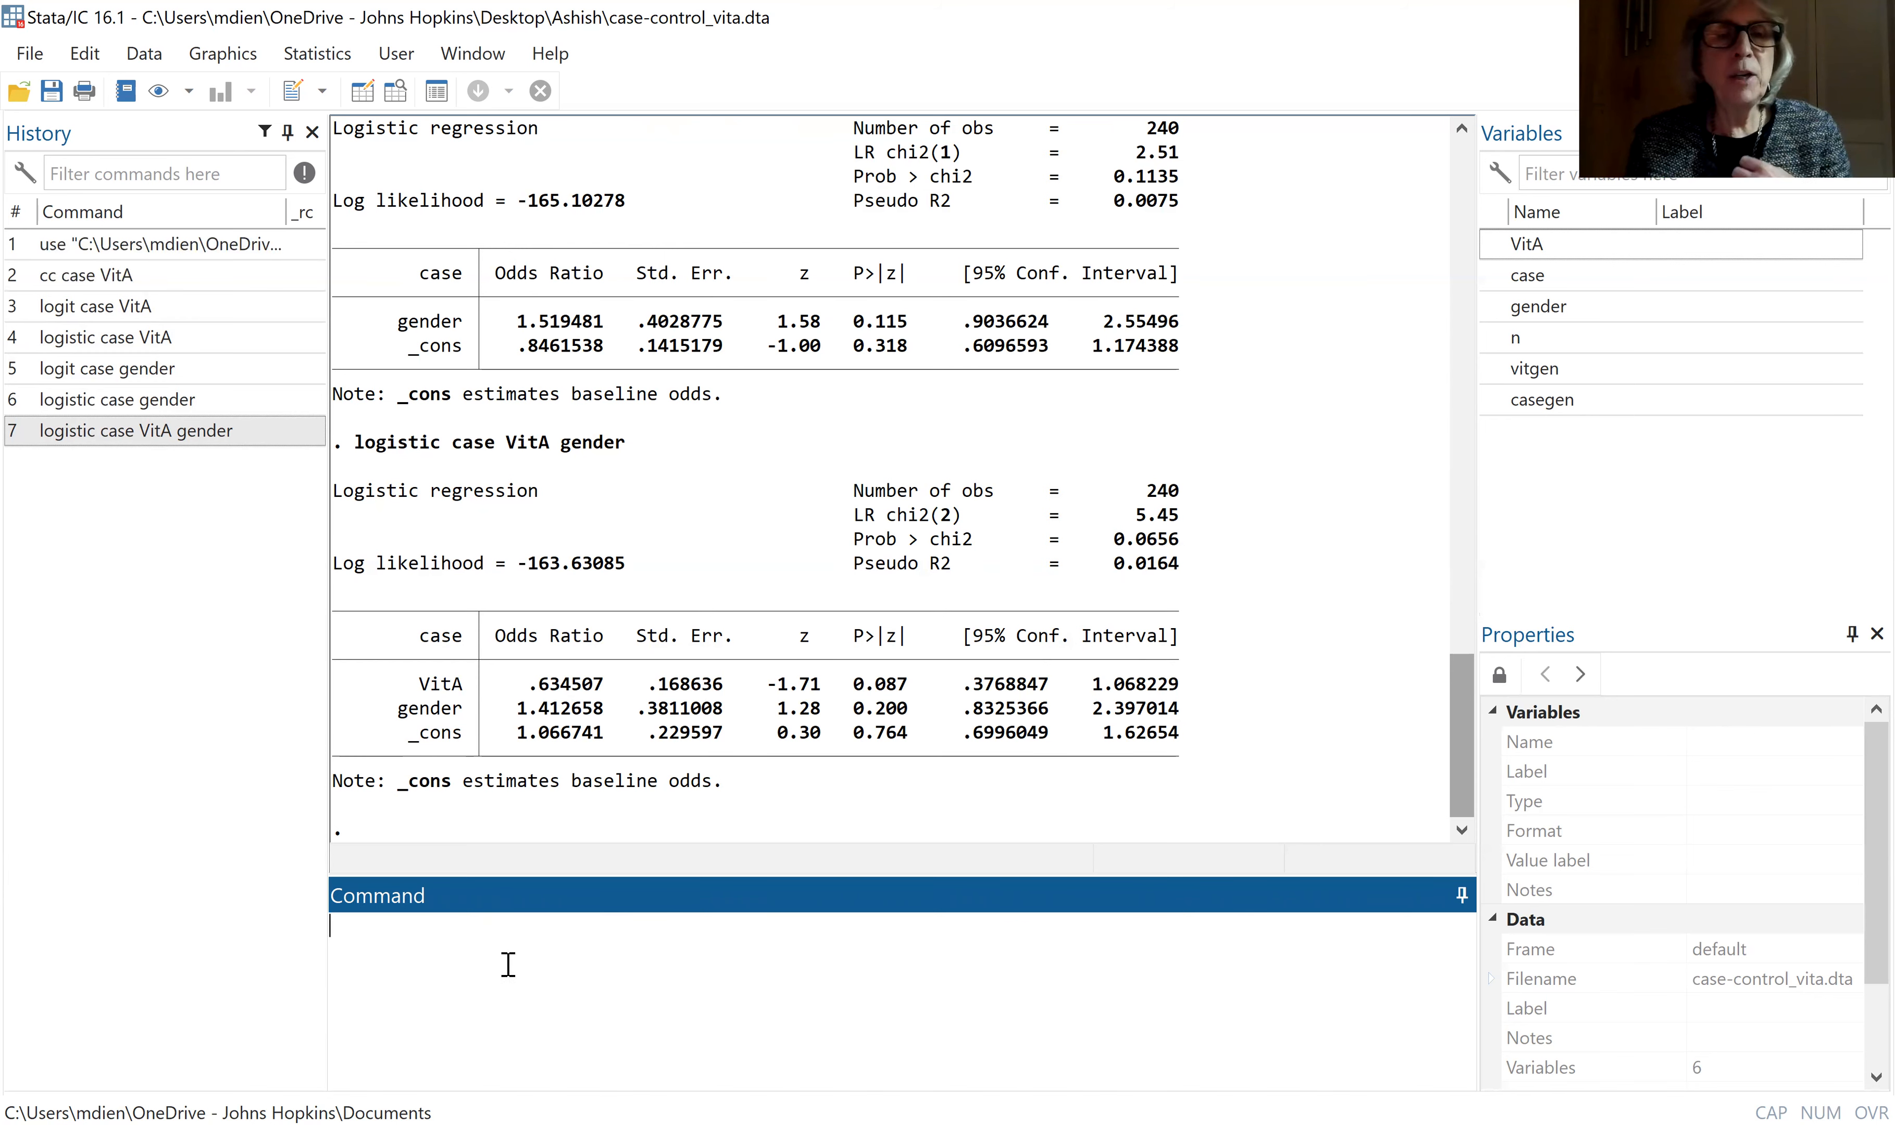
pyautogui.write('glm ca')
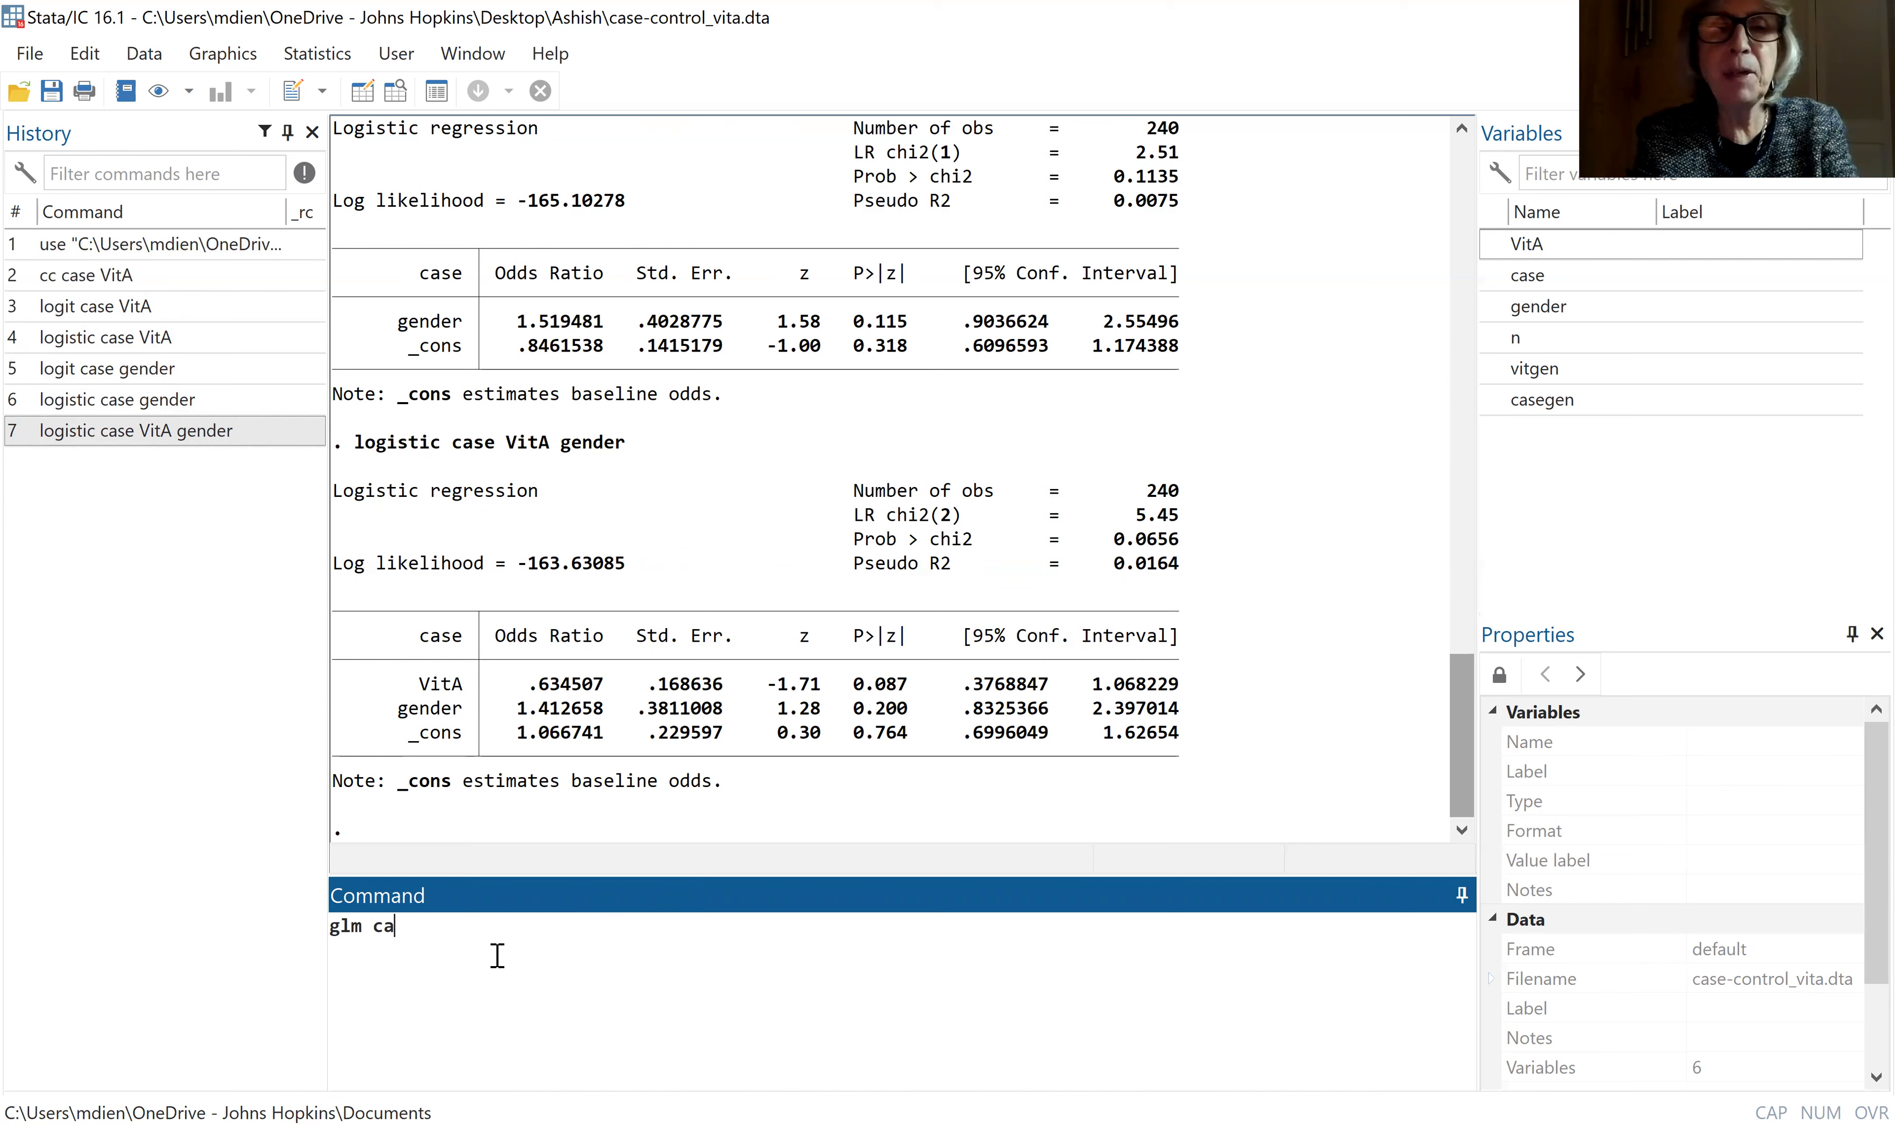
pyautogui.write('se Vi')
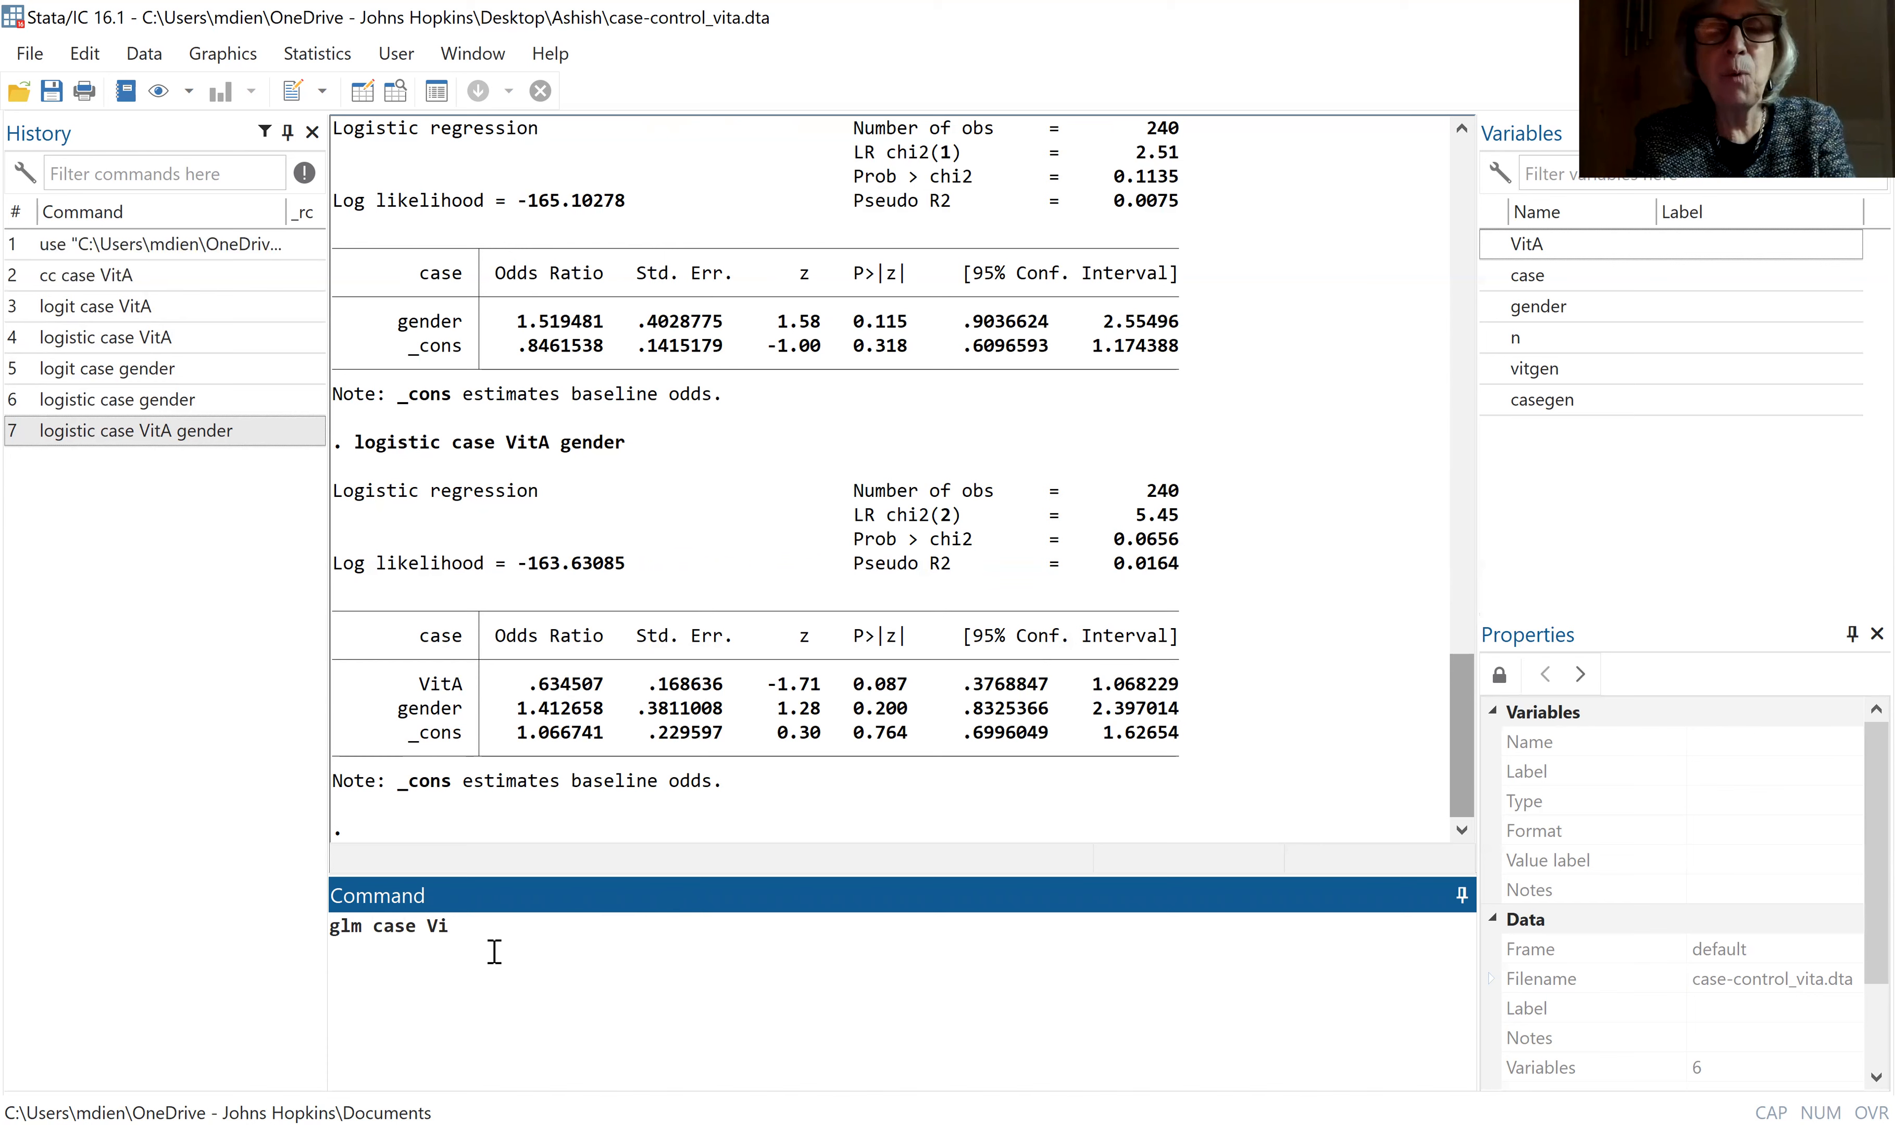
pyautogui.write('tA')
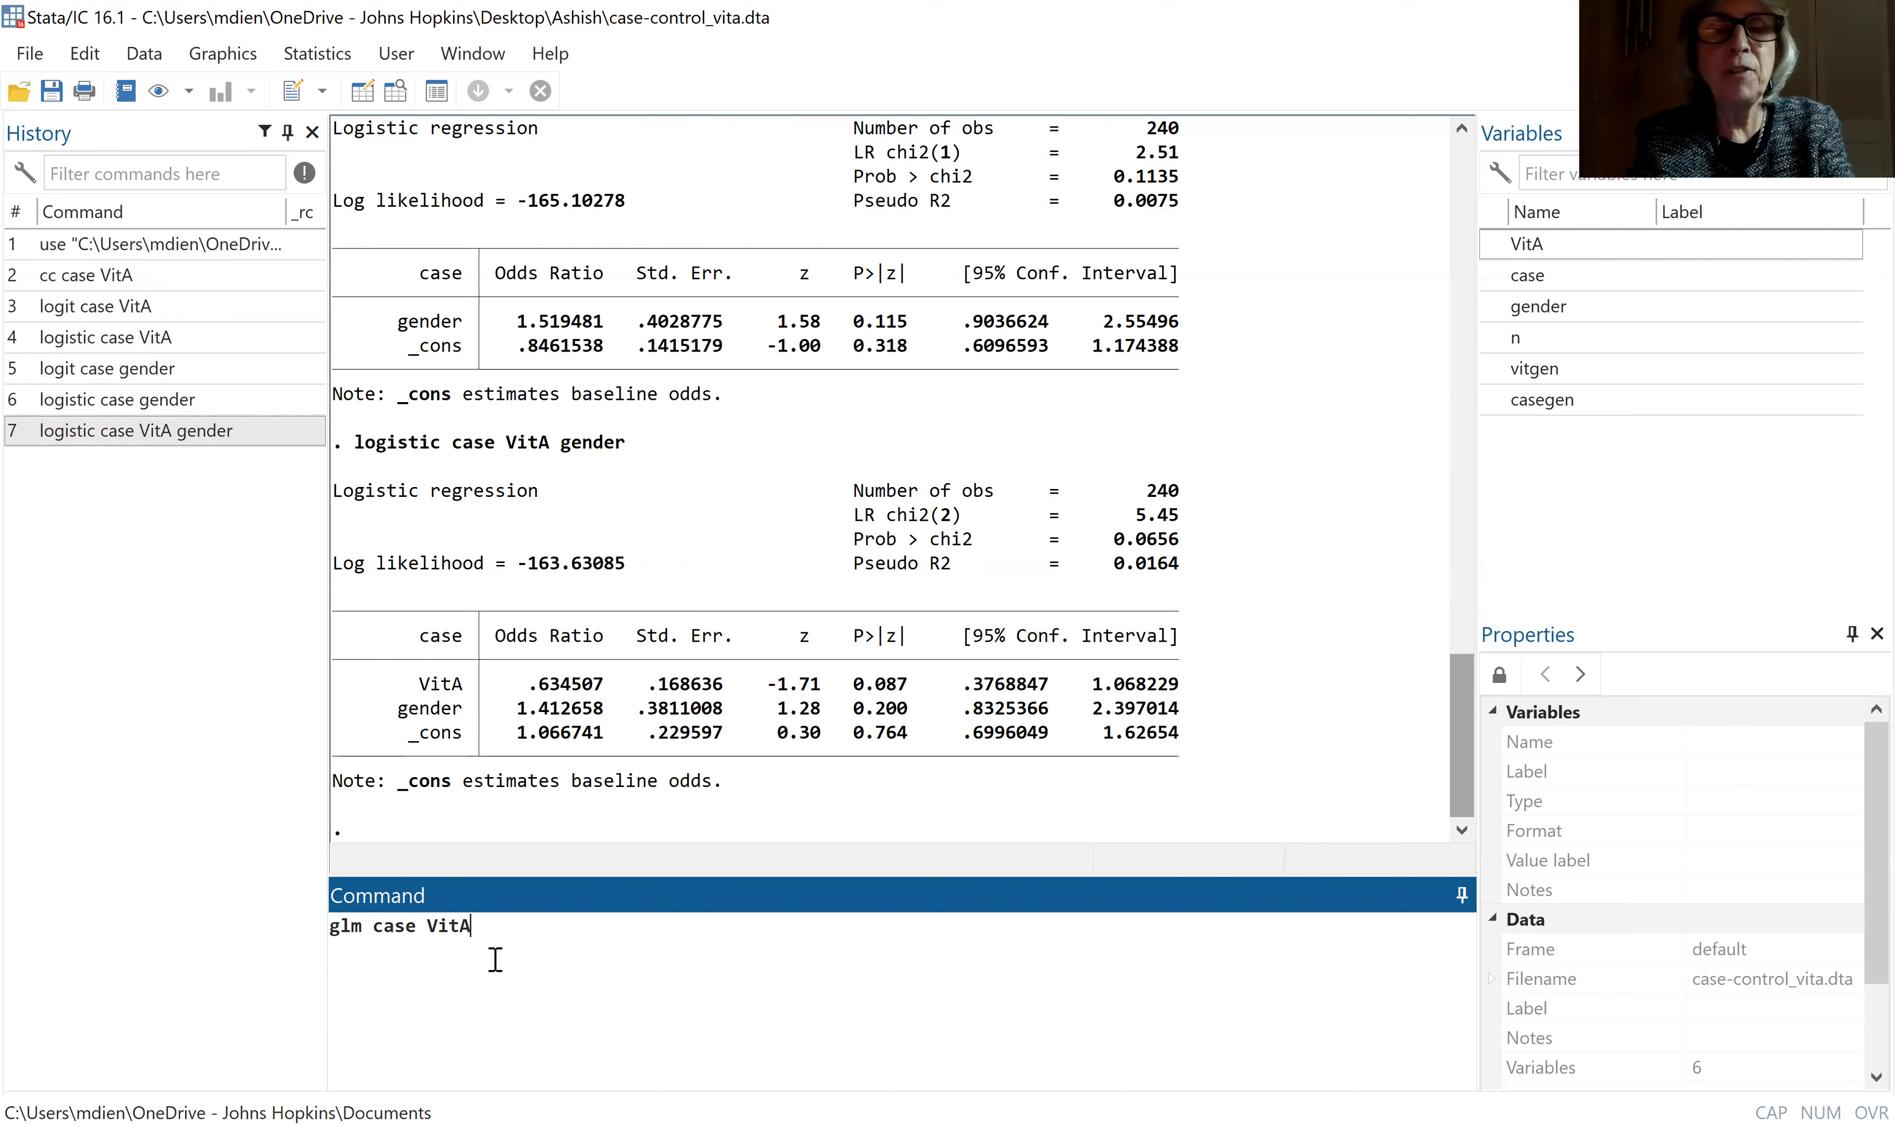
pyautogui.write(', famil')
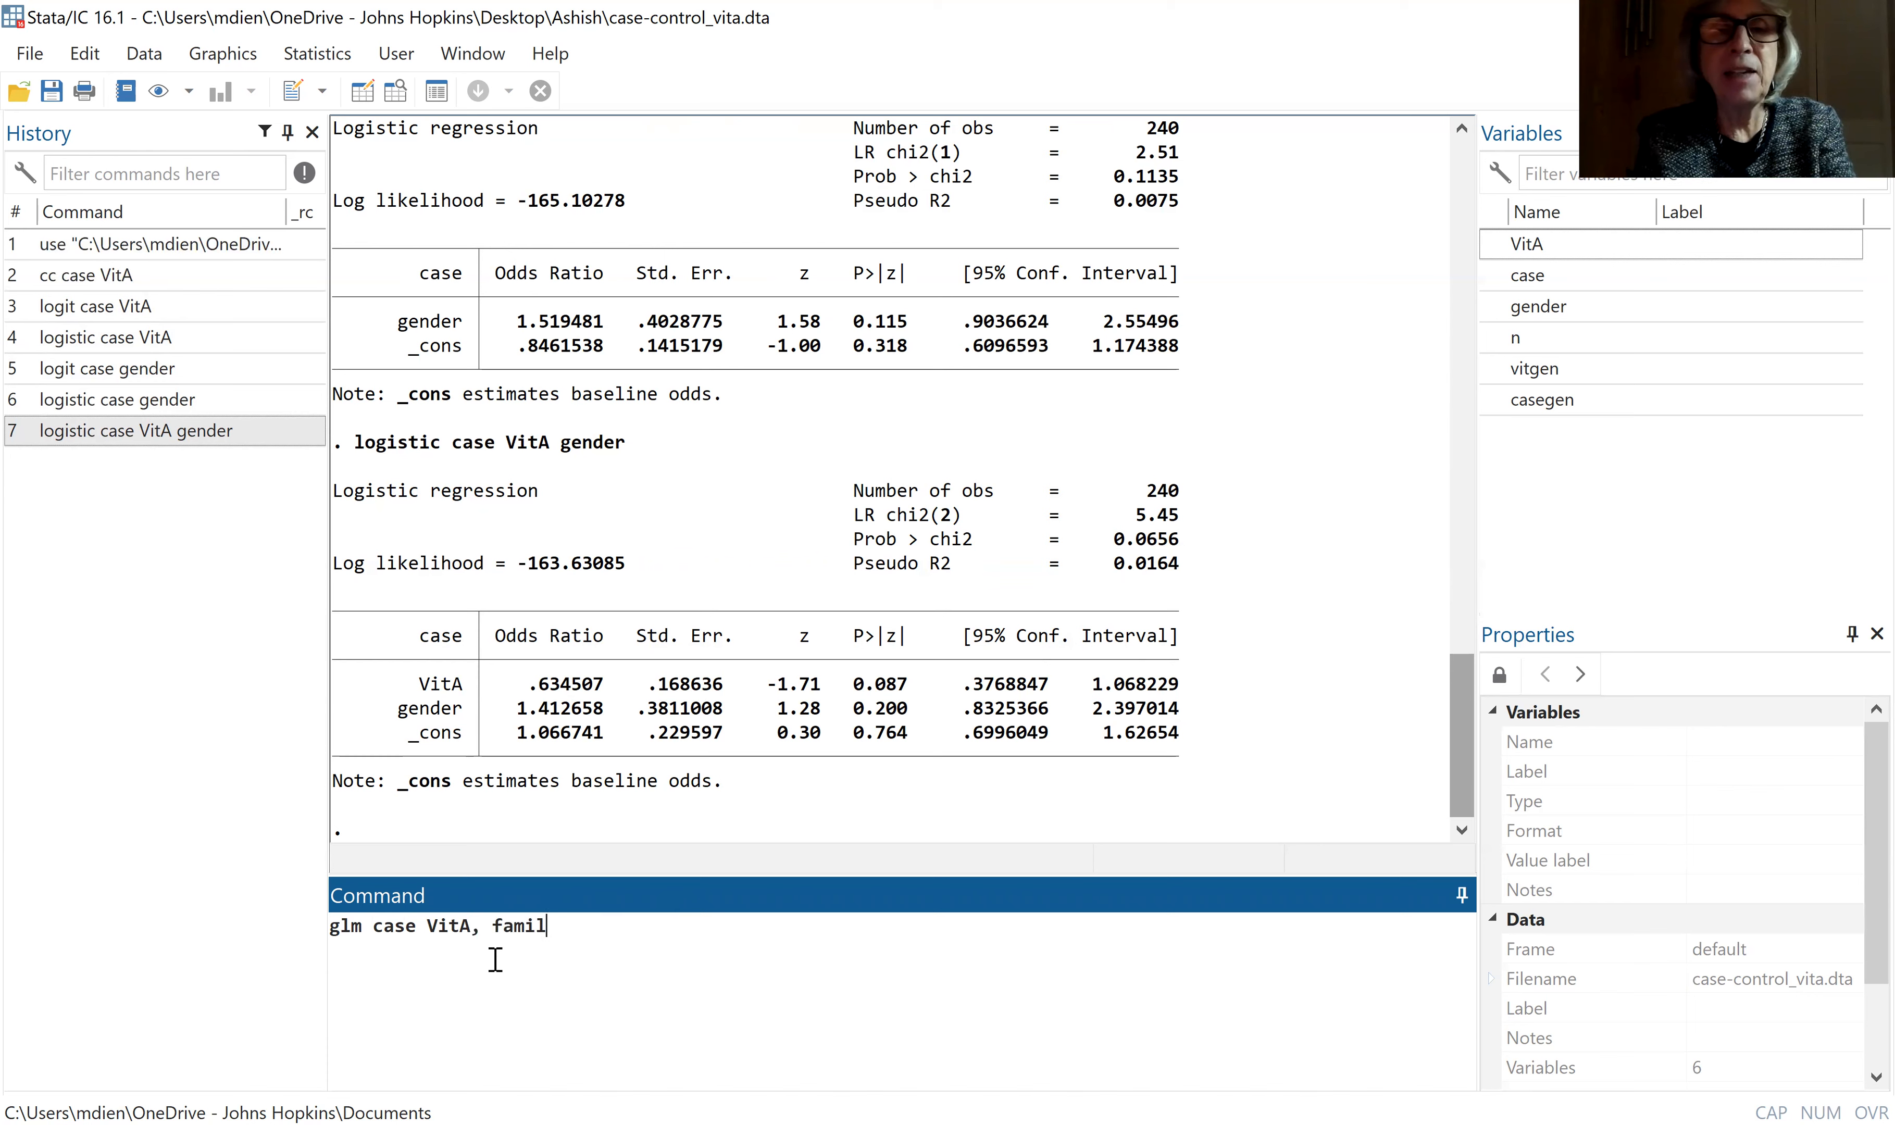
pyautogui.write('y(bino')
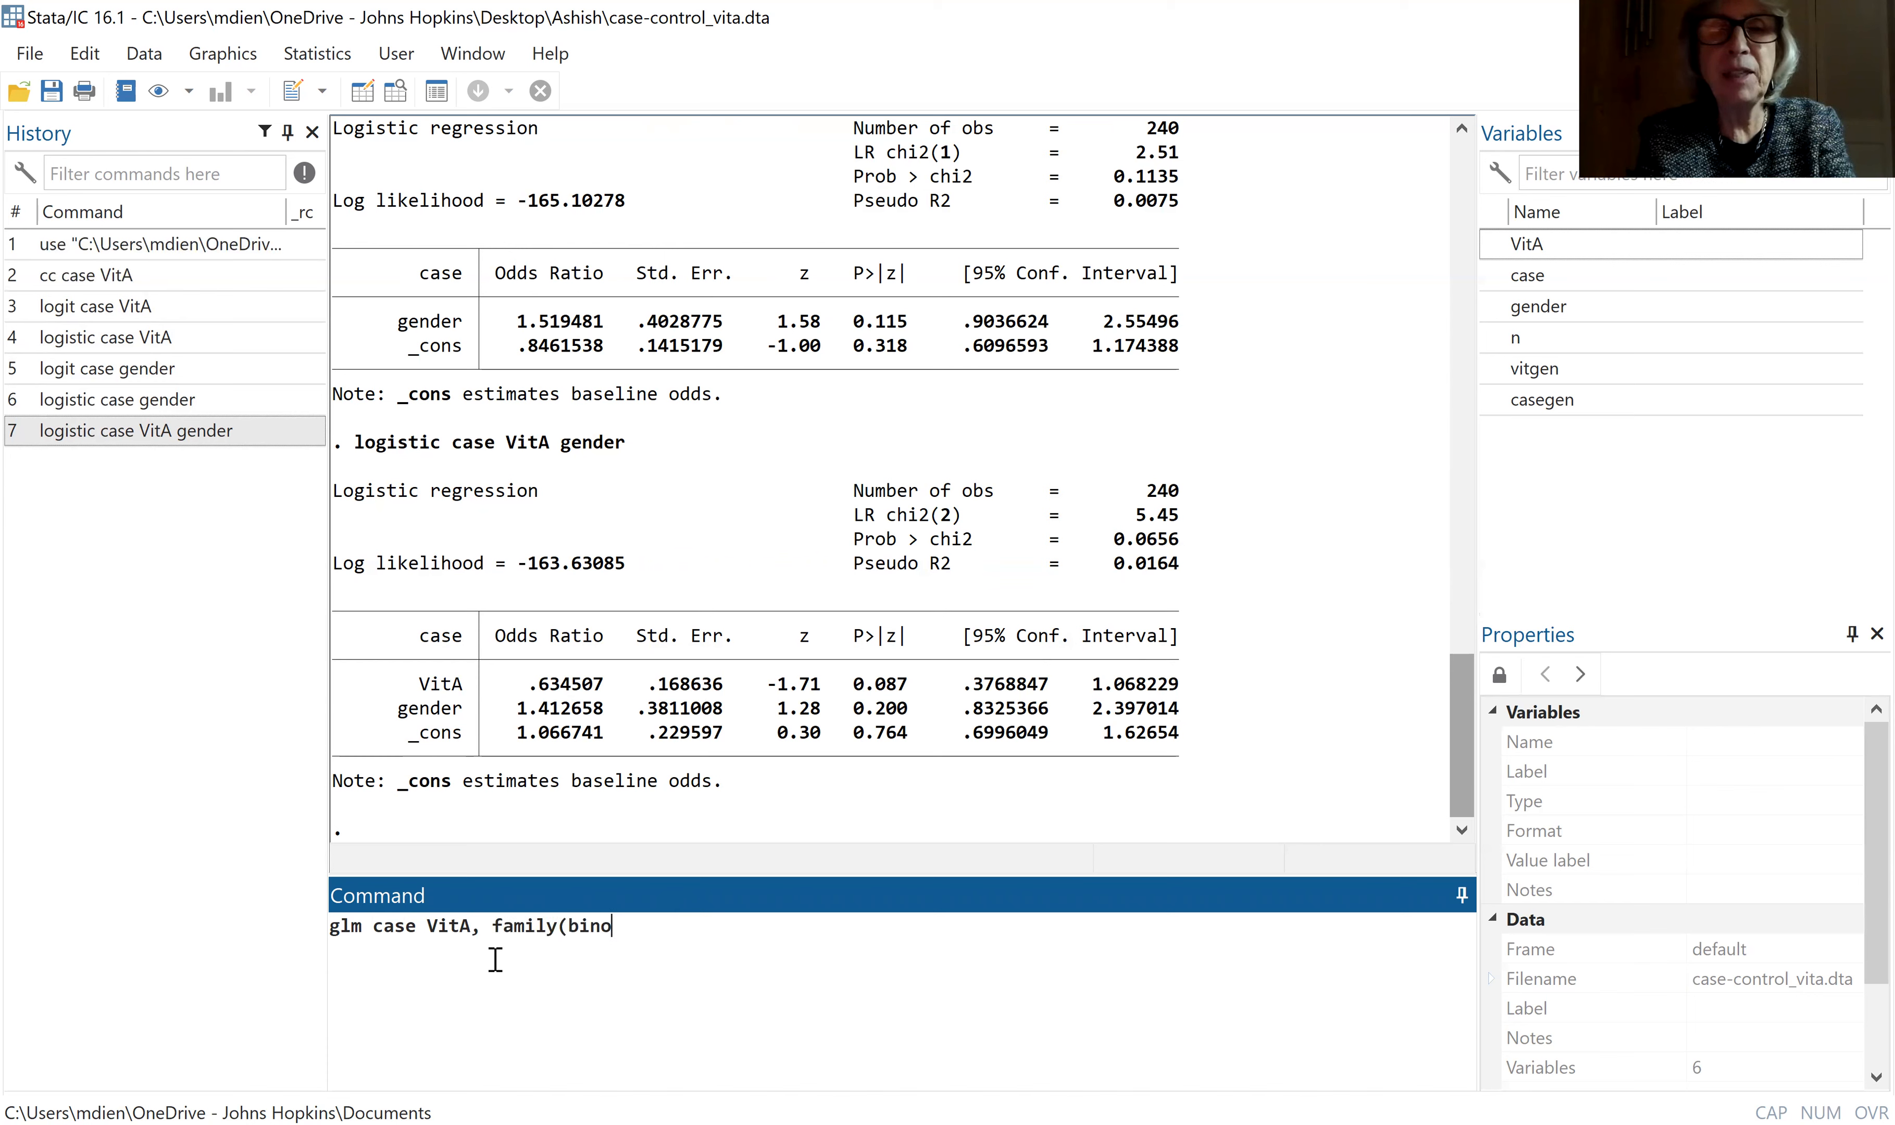
pyautogui.write('mial)')
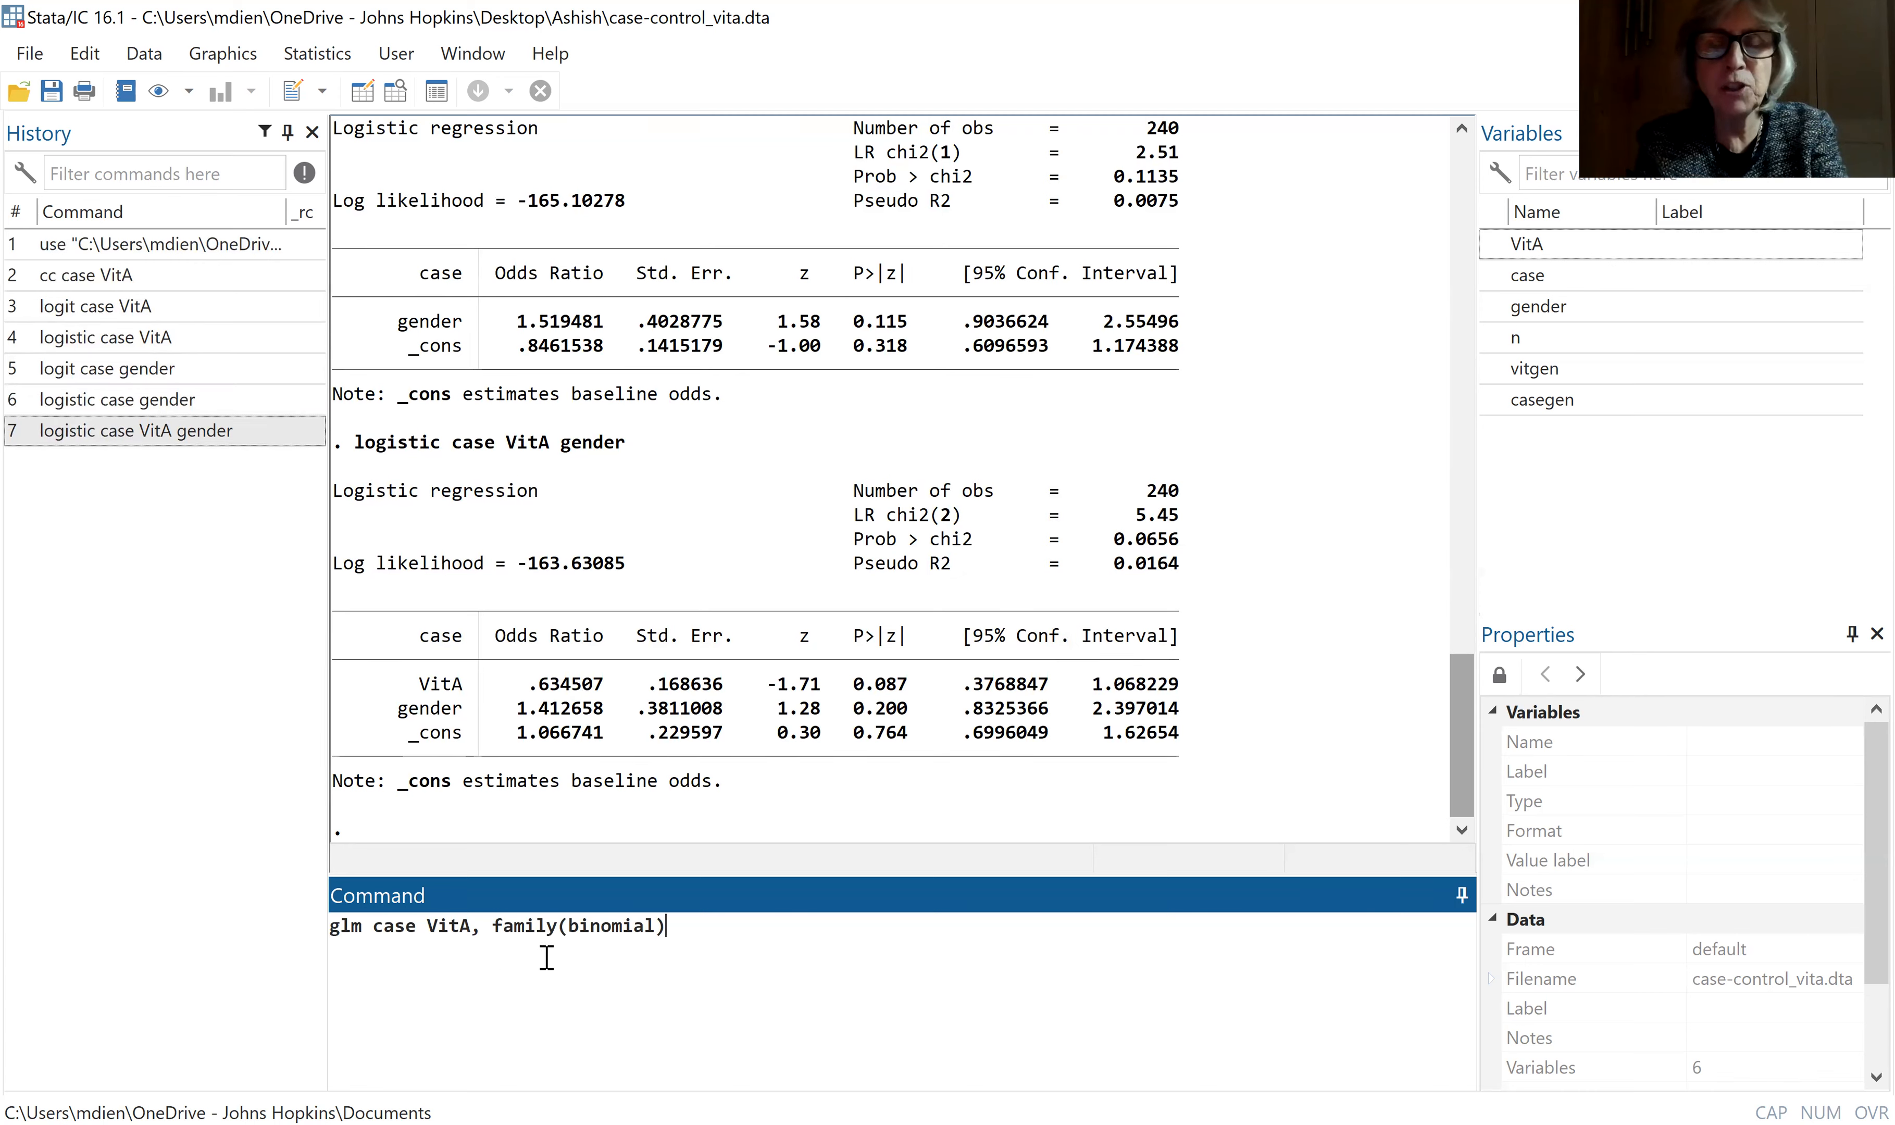
pyautogui.write('link')
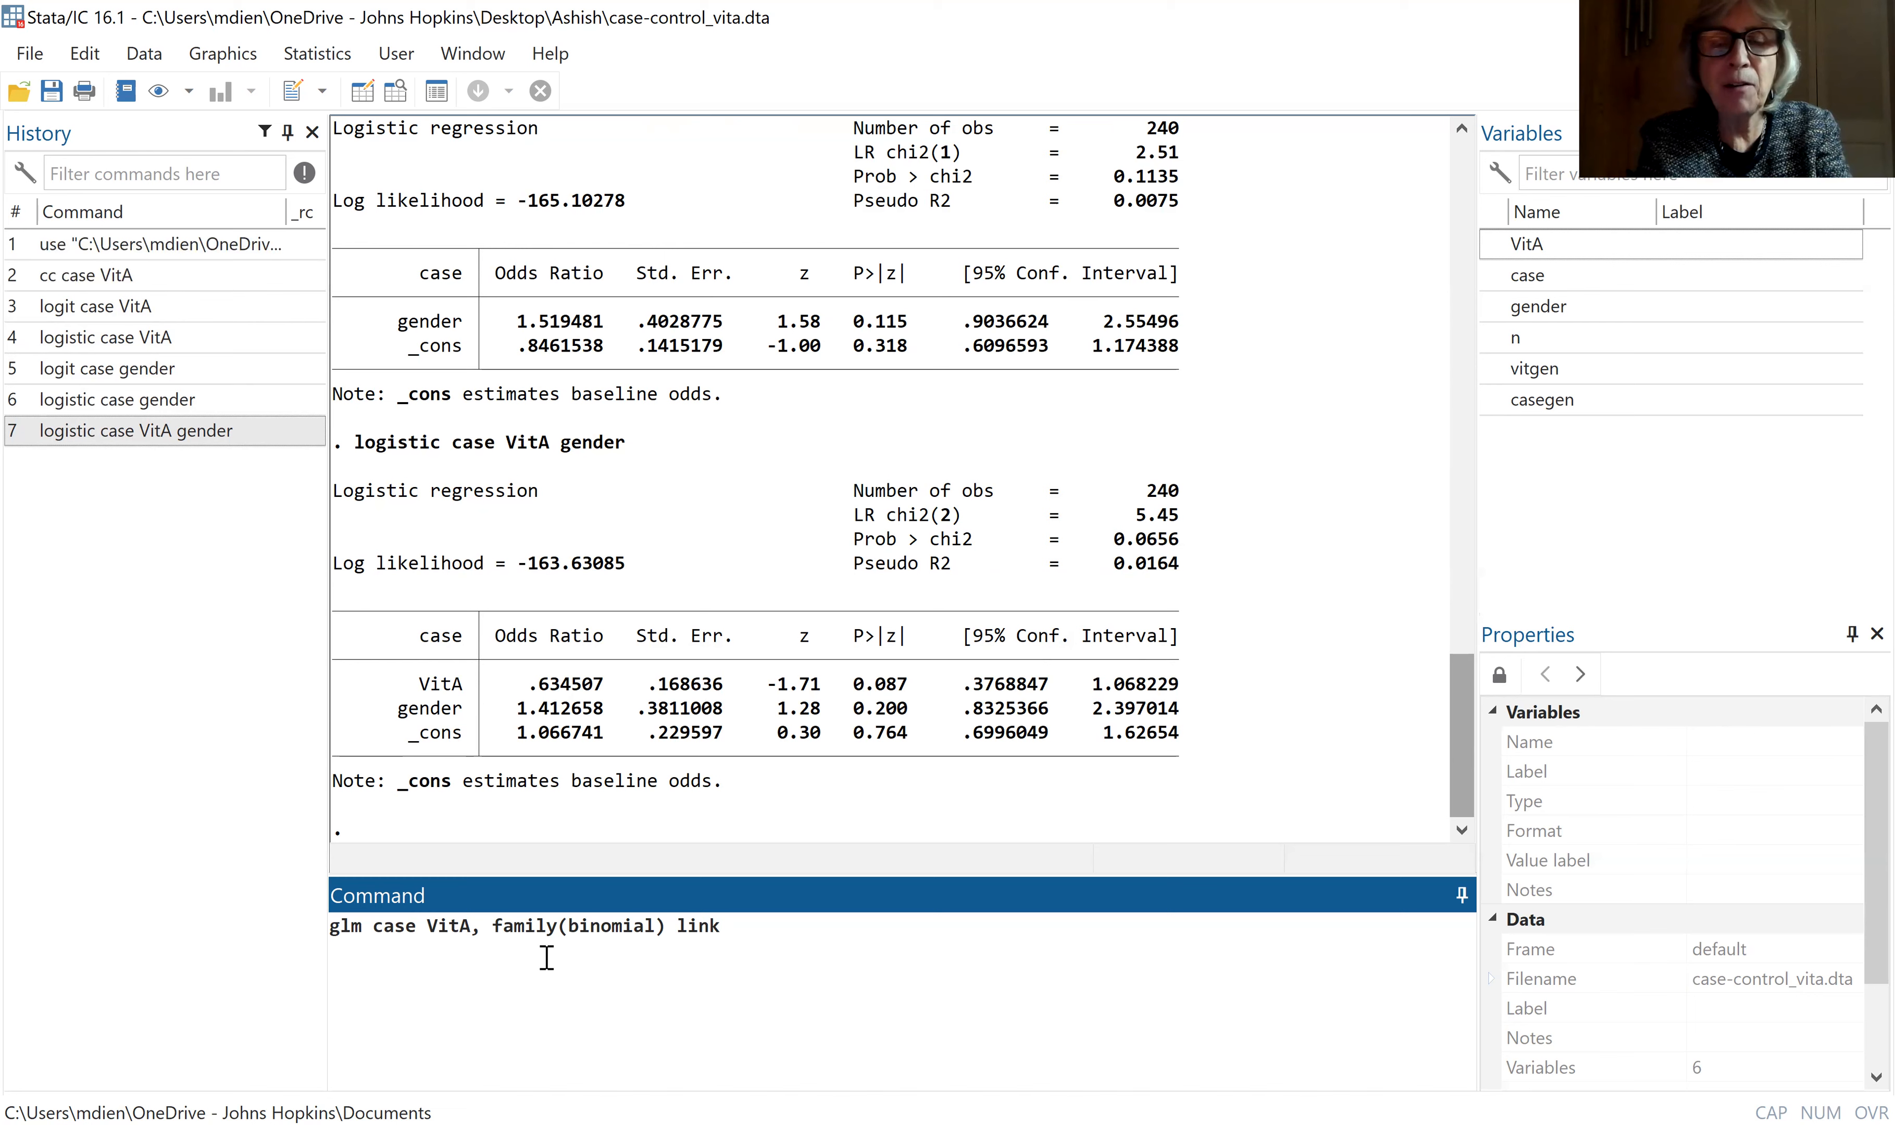
pyautogui.write('9=9')
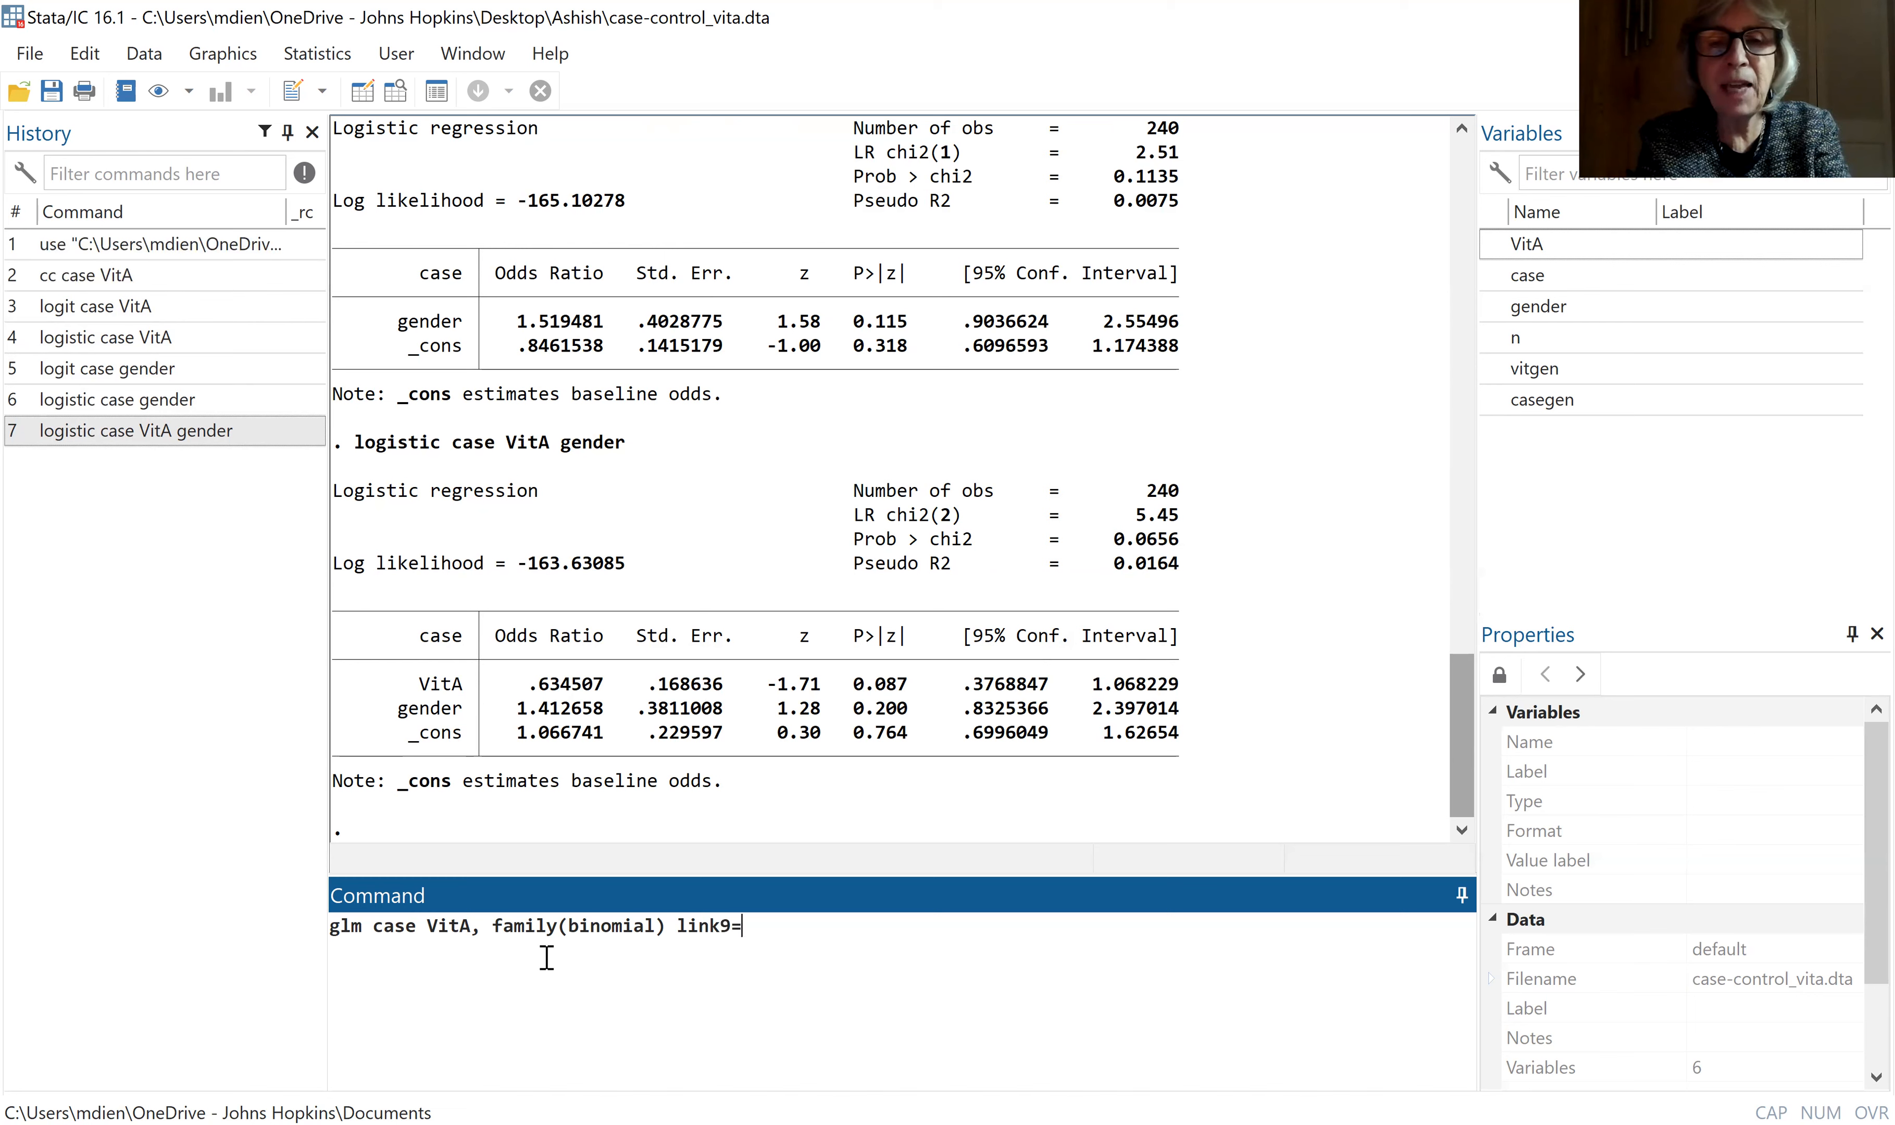
pyautogui.press('BackSpace')
pyautogui.press('BackSpace')
pyautogui.press('BackSpace')
pyautogui.write('(logit)')
pyautogui.press('Return')
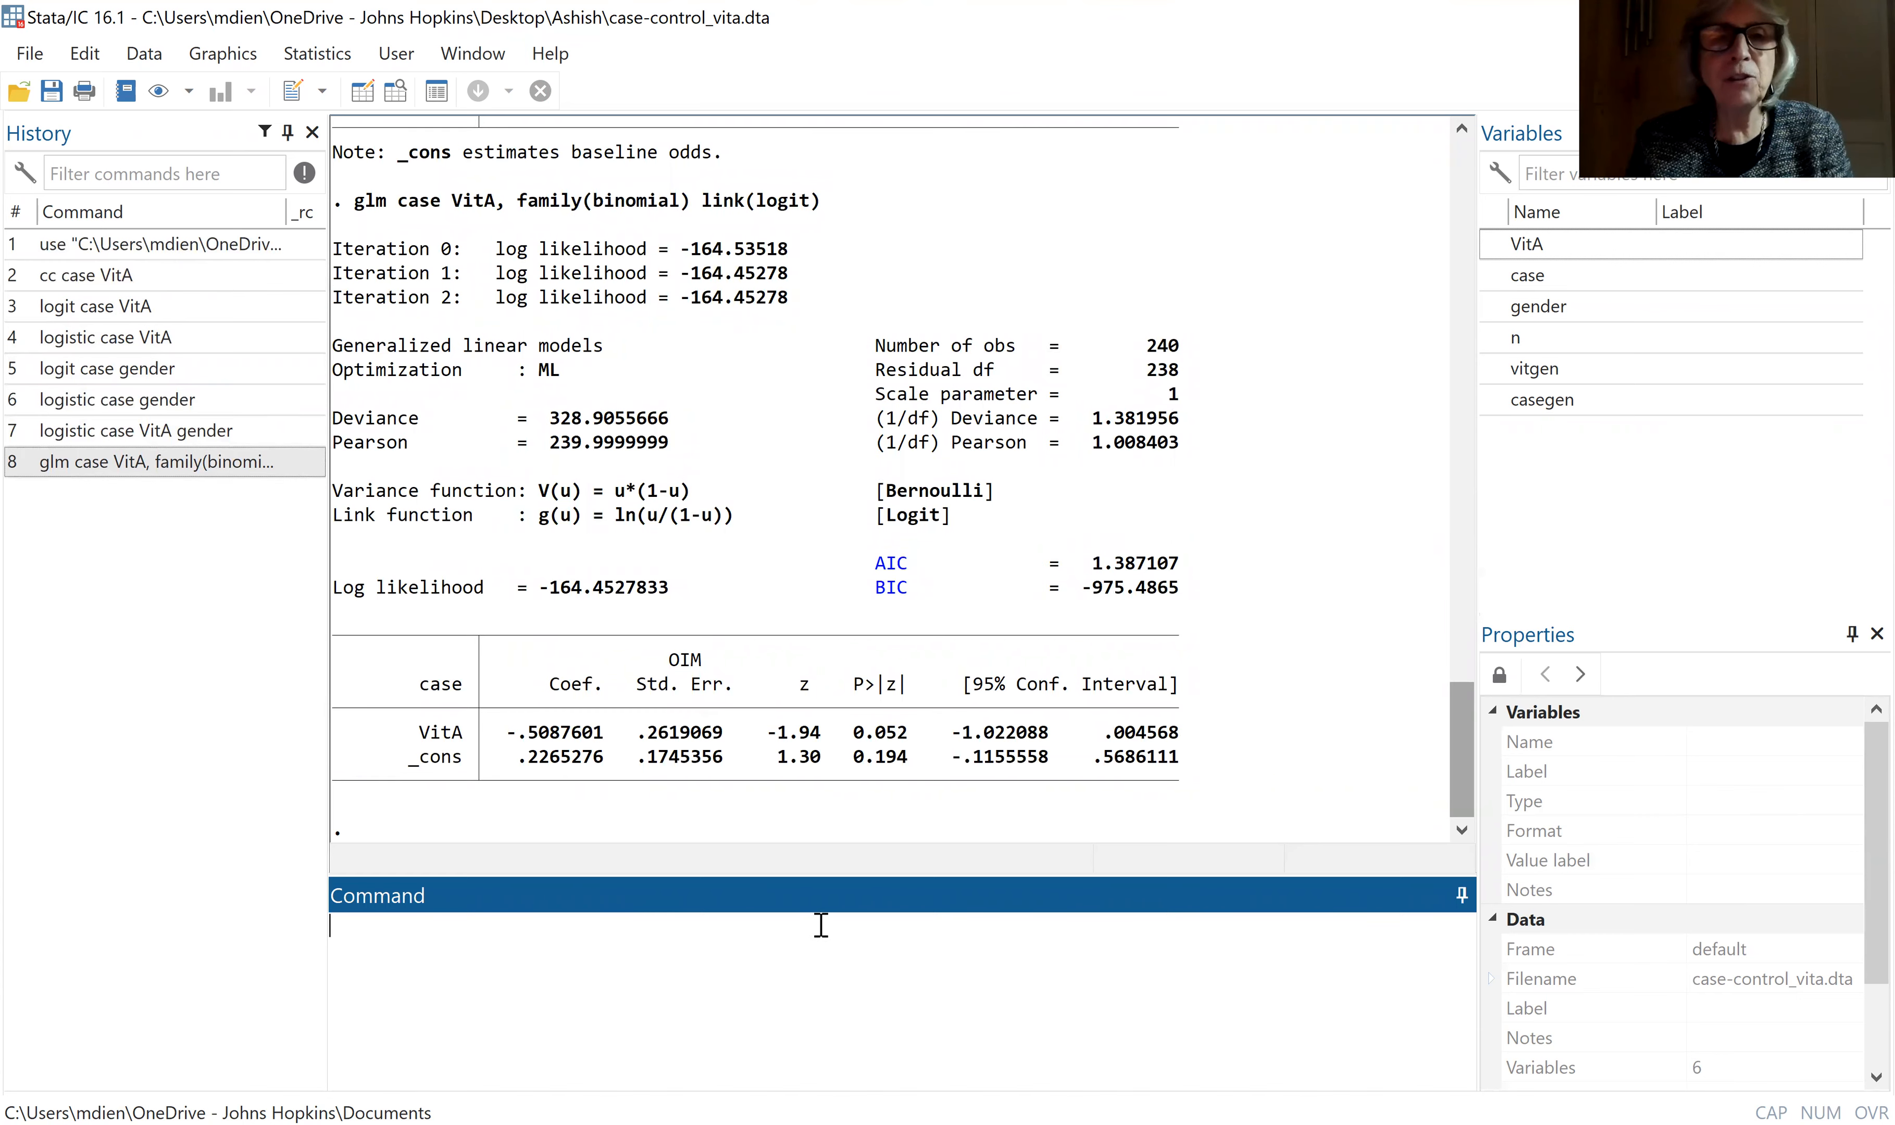
# Store the VitA model's estimates under the name A with est store A
pyautogui.write('est')
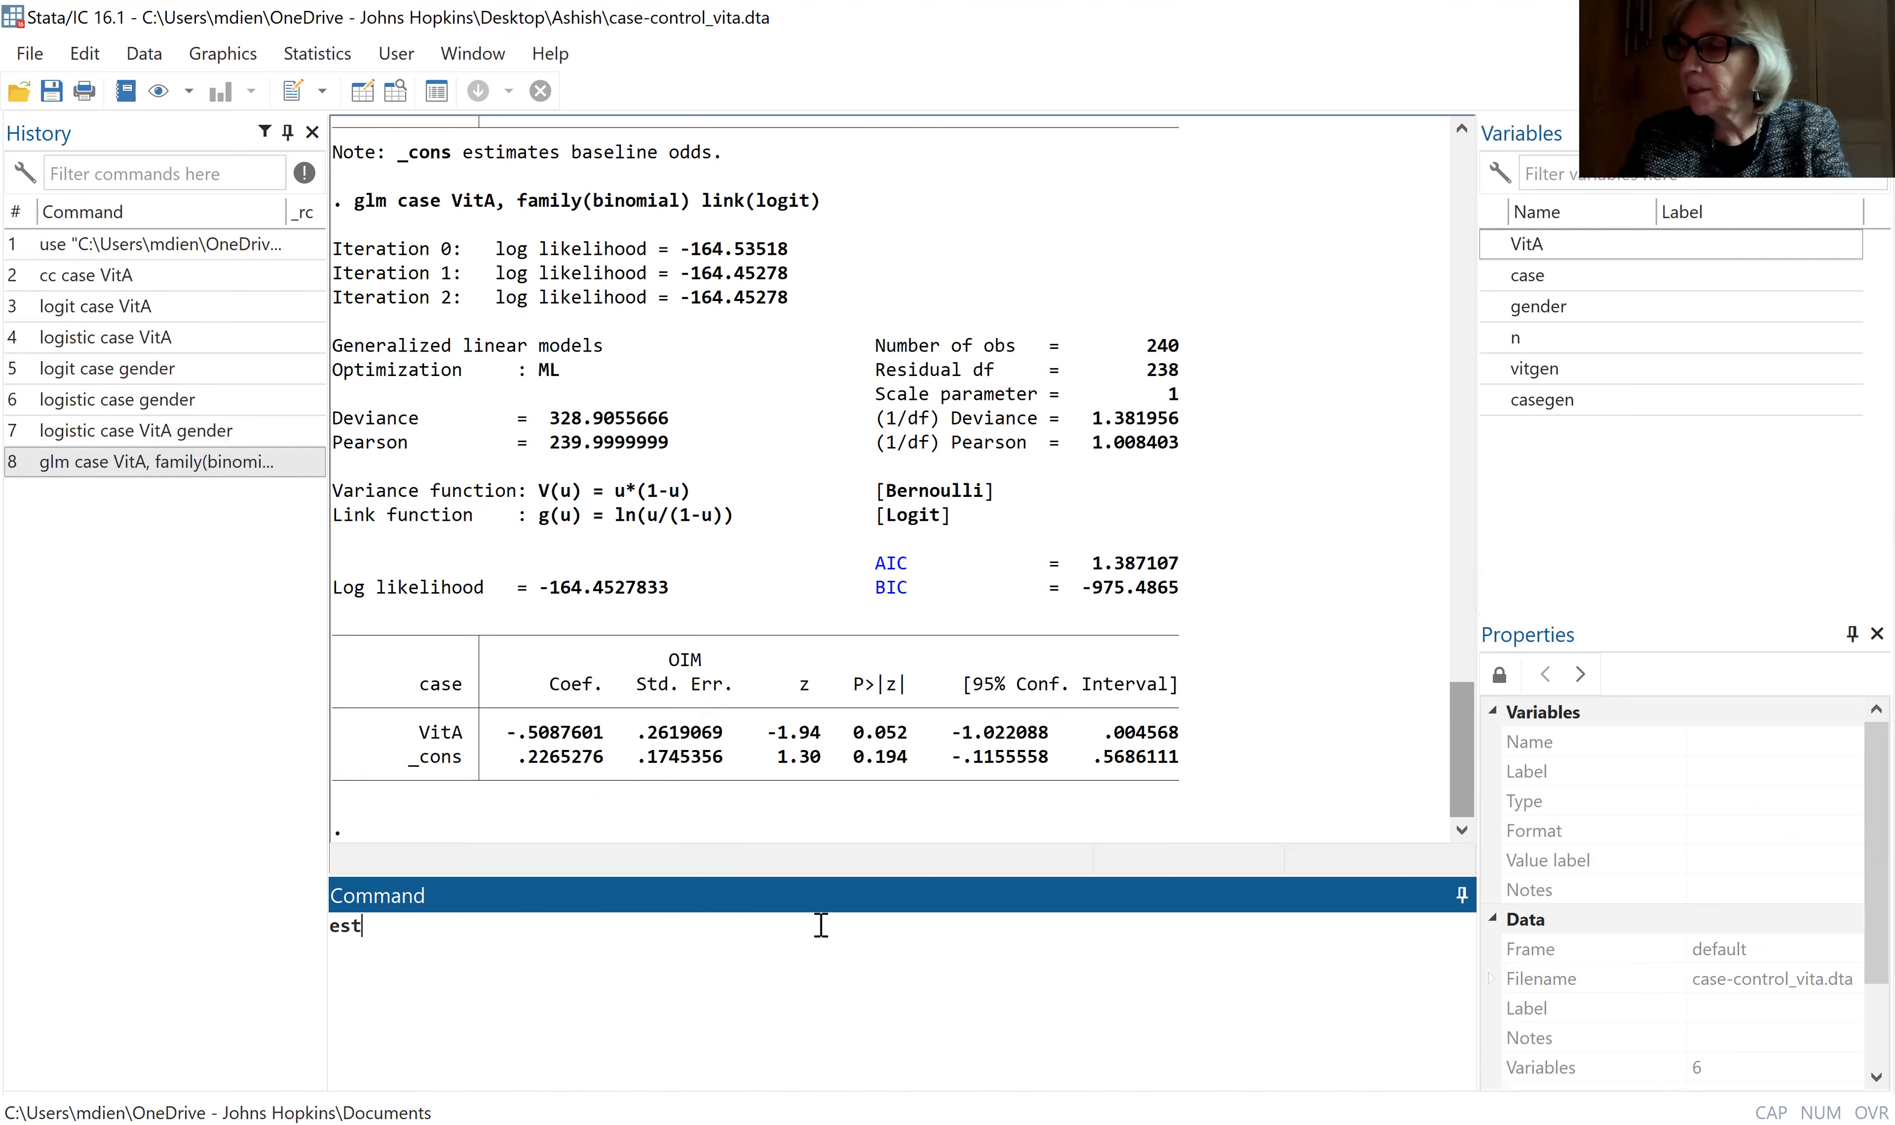
pyautogui.write(' store ')
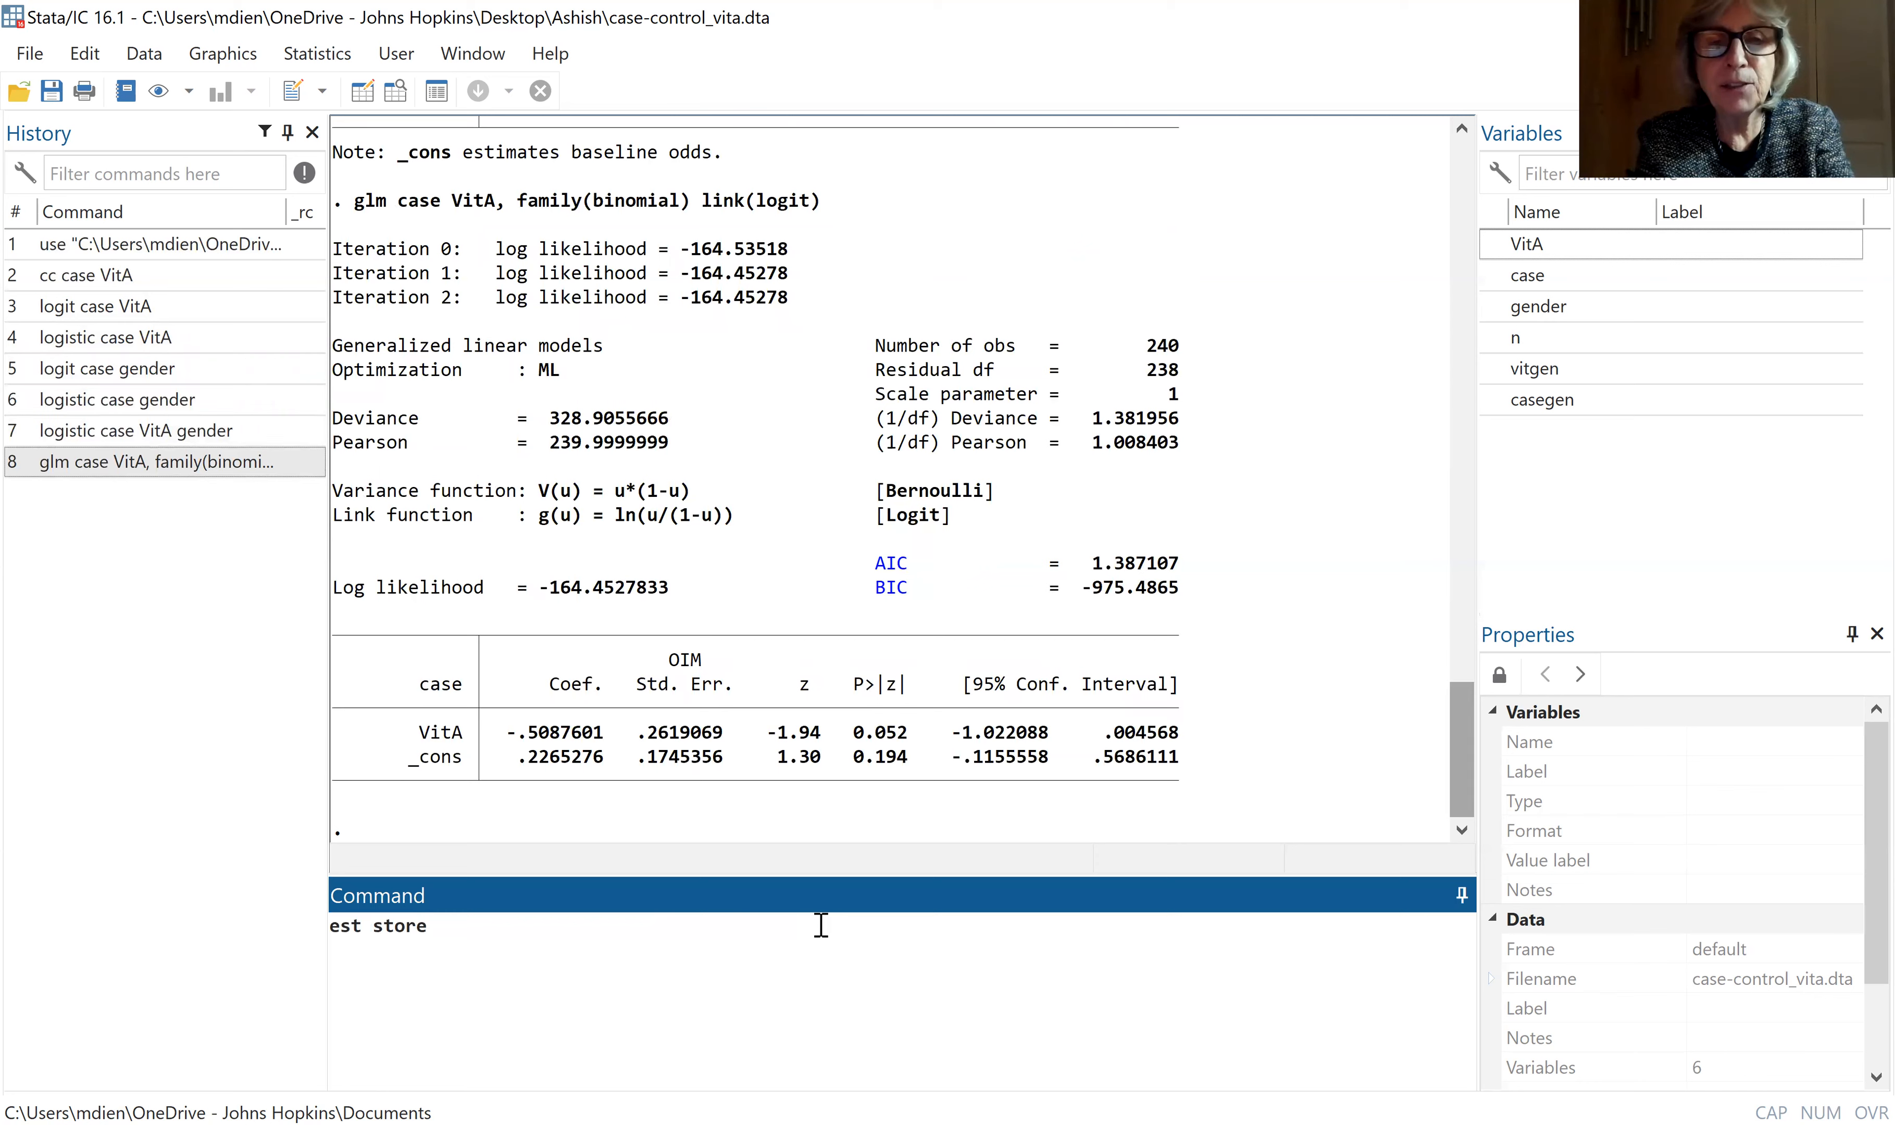
pyautogui.write('A')
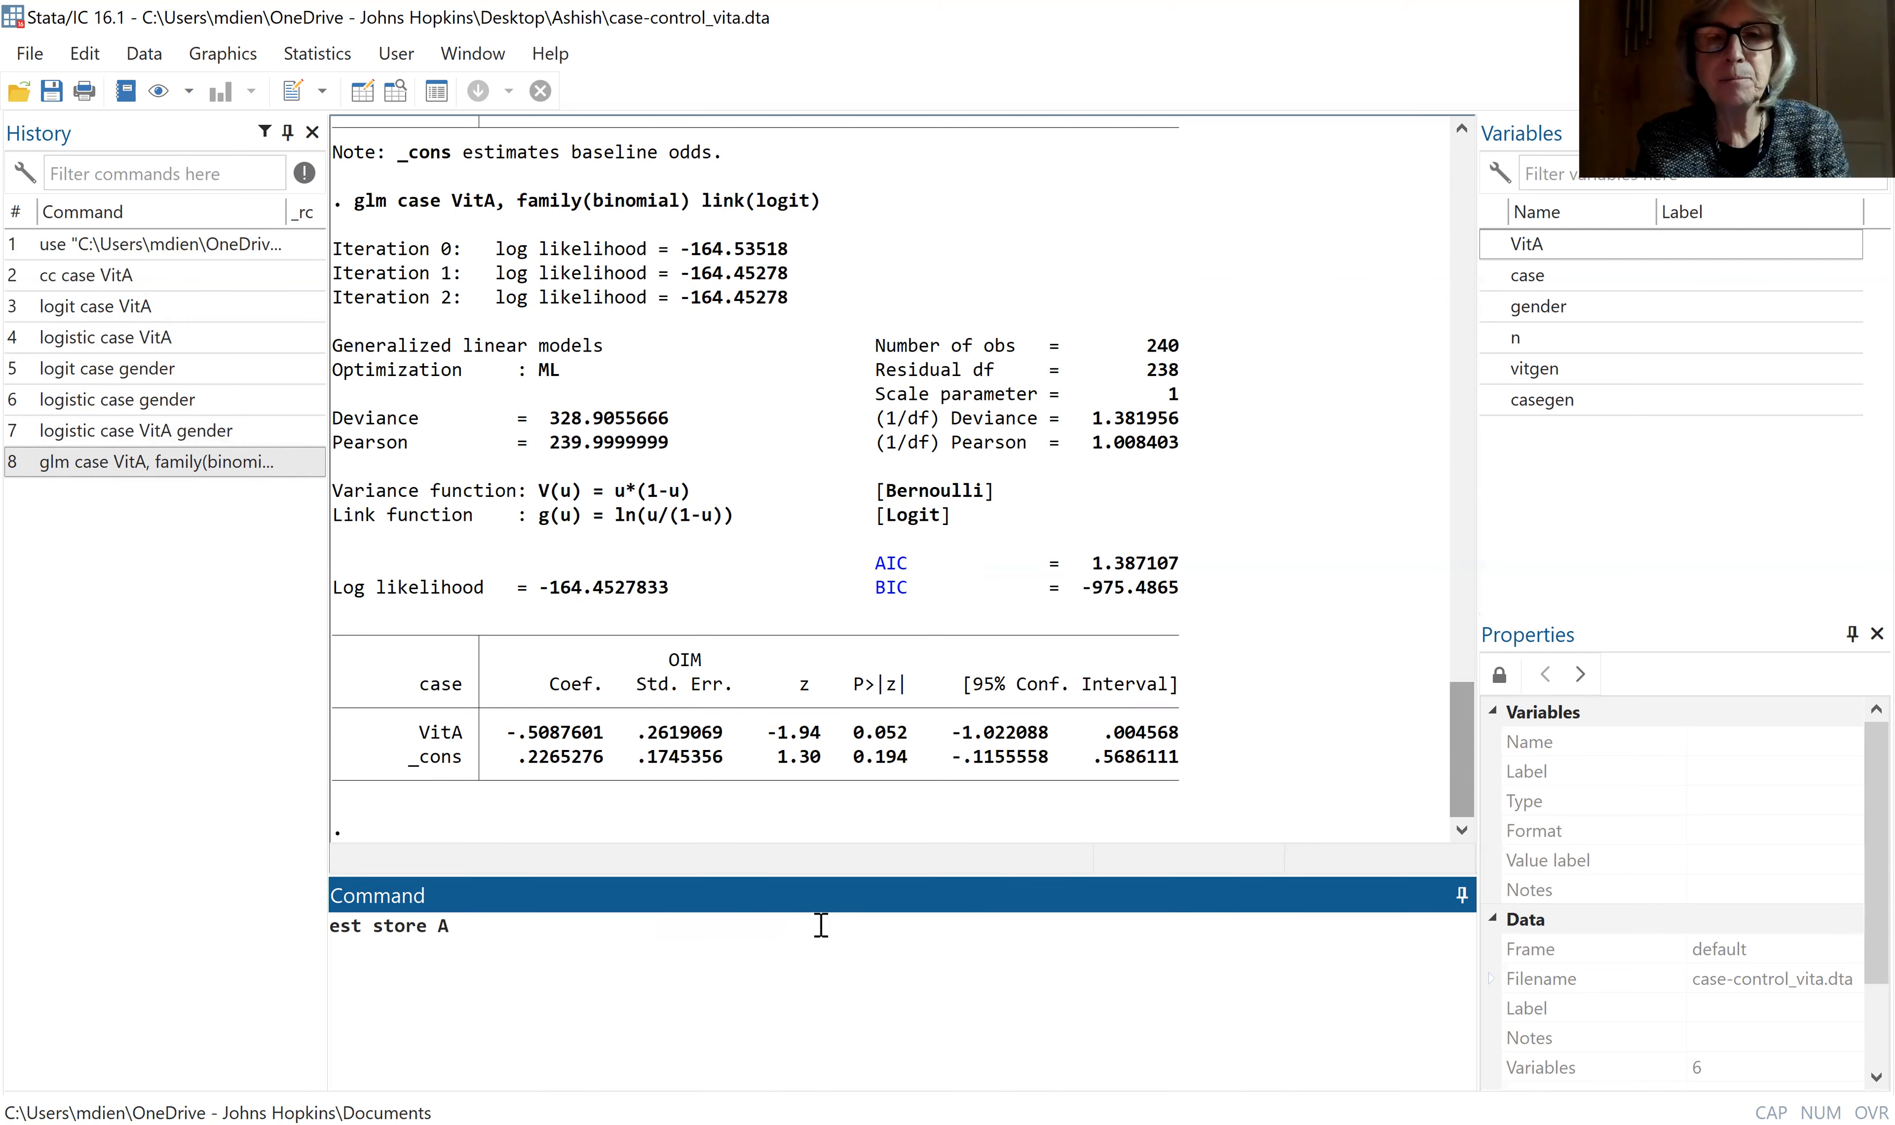
pyautogui.press('Return')
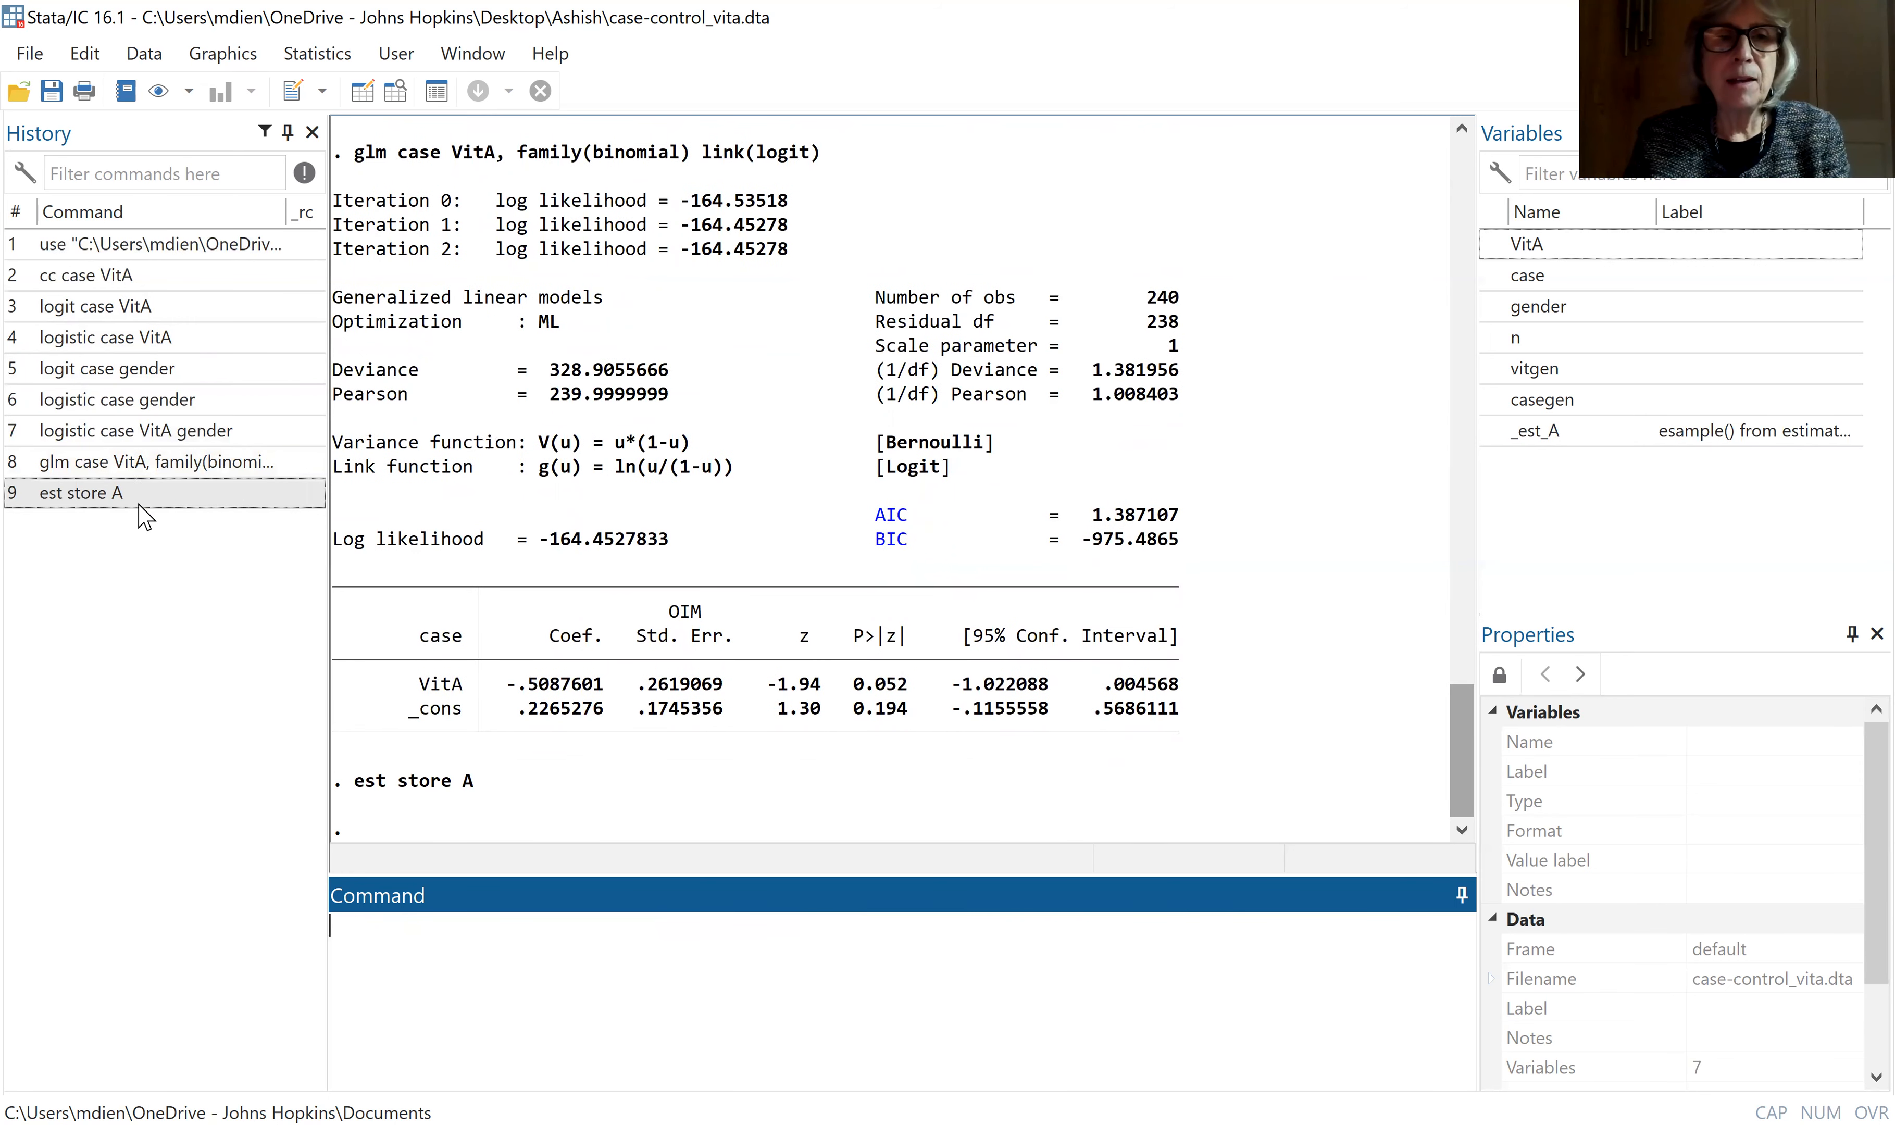
# Recall the glm command with gender in place of VitA, run it, and store the estimates with est store B
pyautogui.click(139, 462)
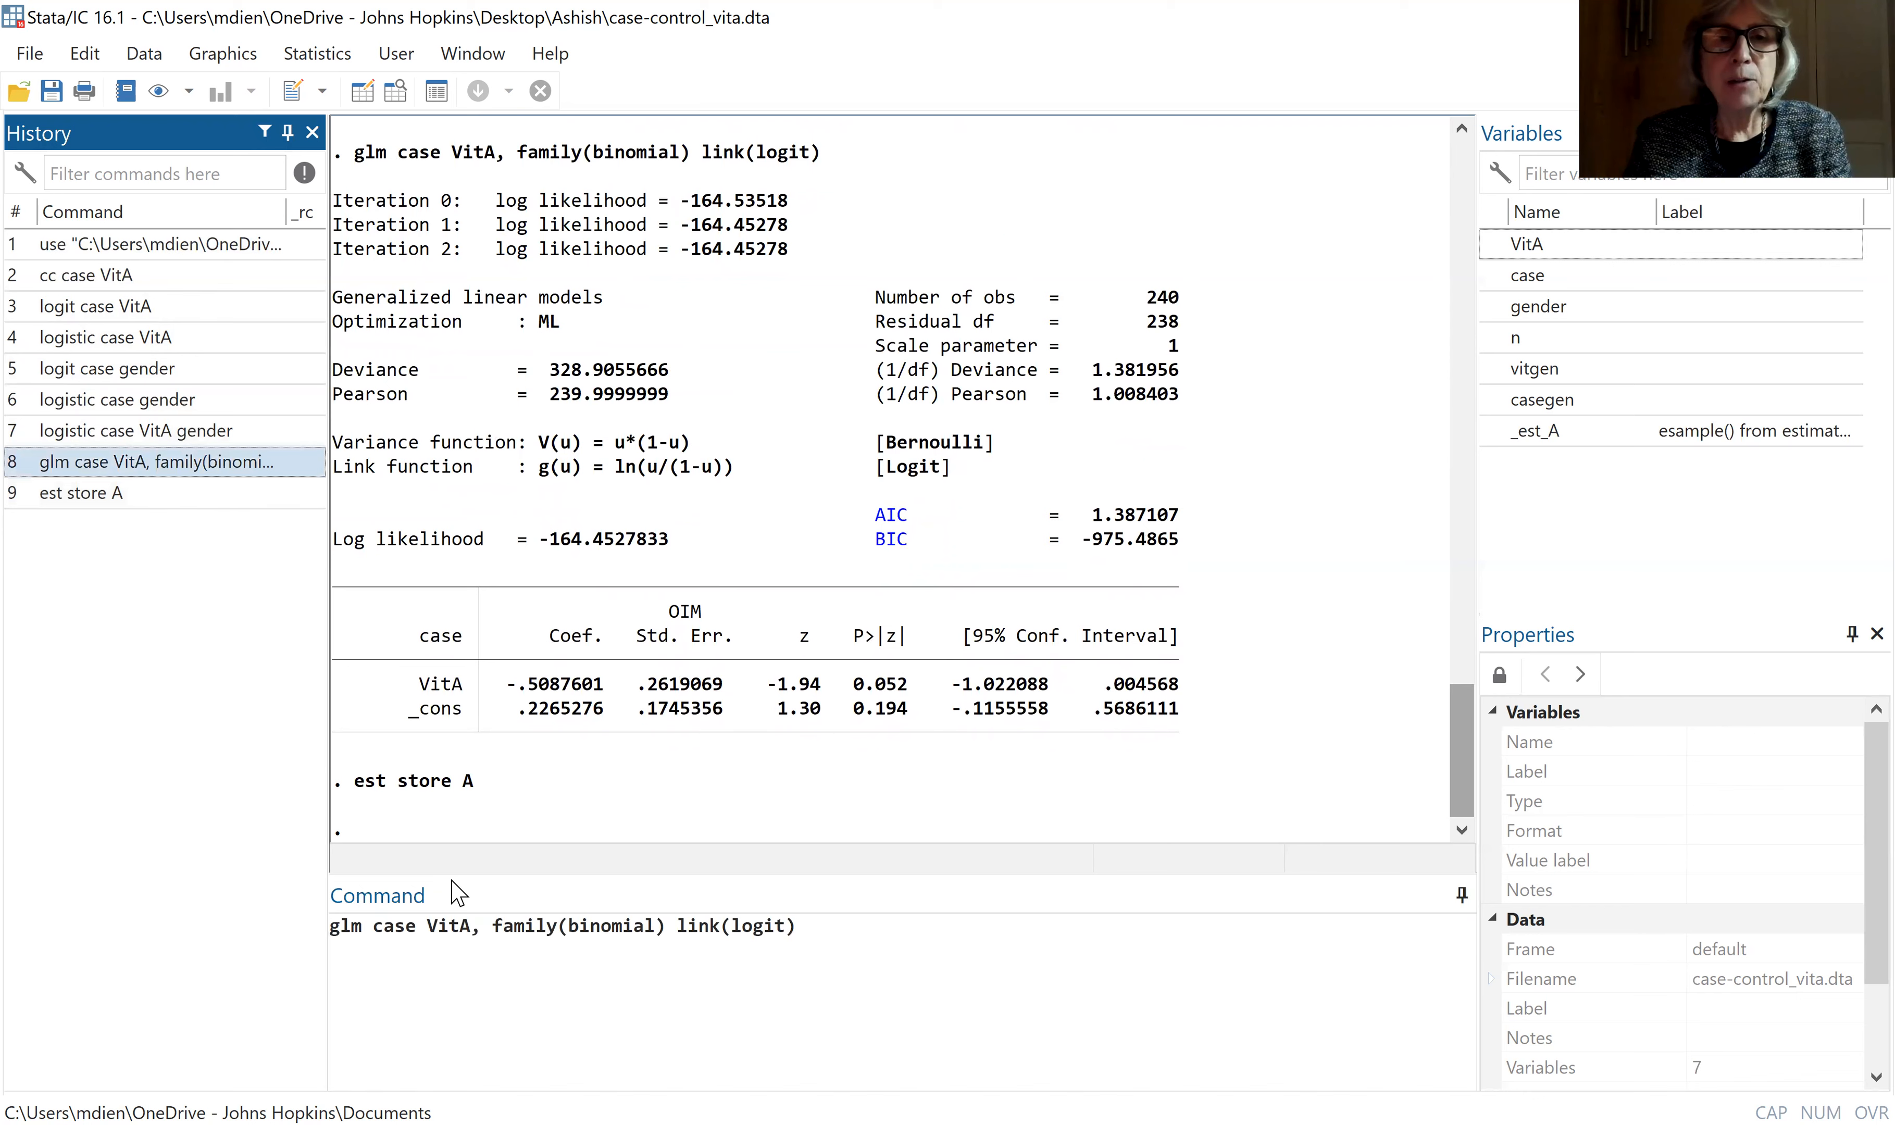
pyautogui.doubleClick(452, 929)
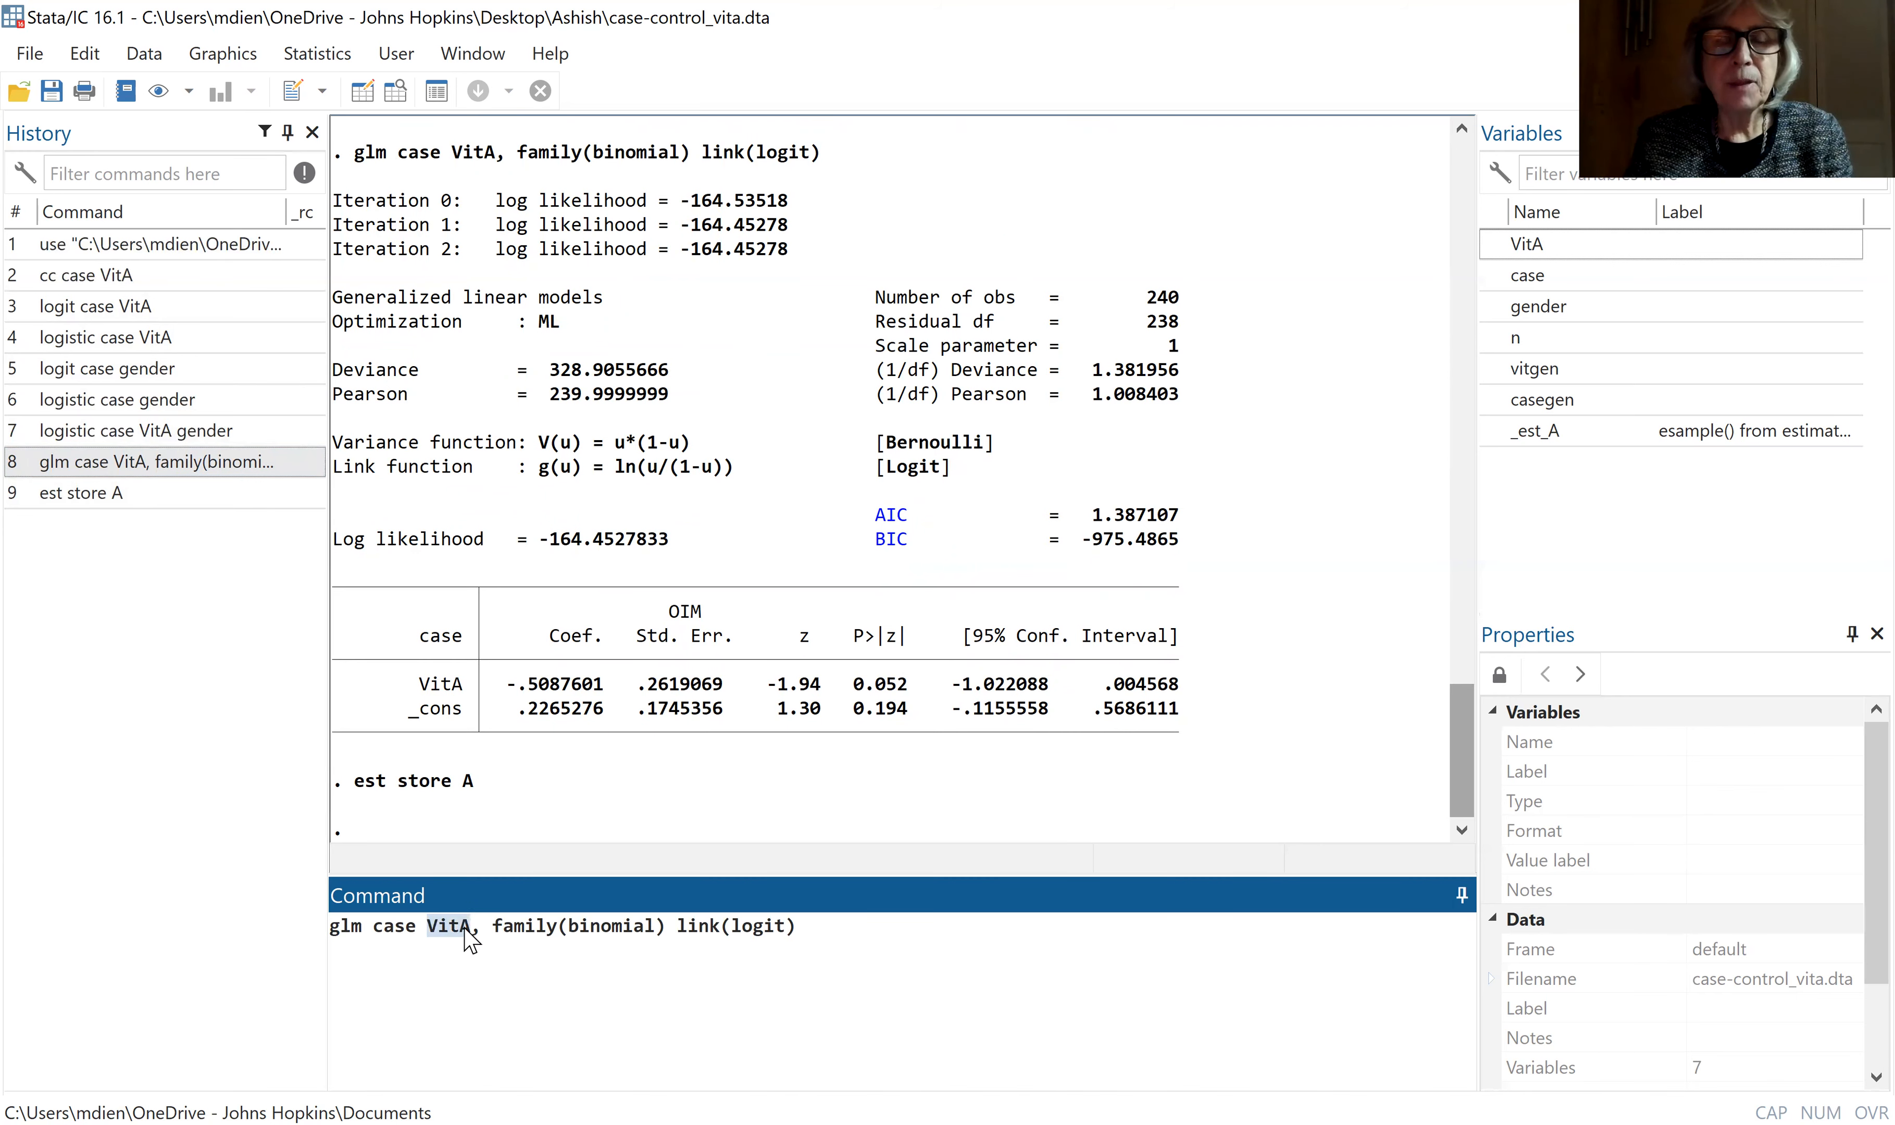
pyautogui.write('gender')
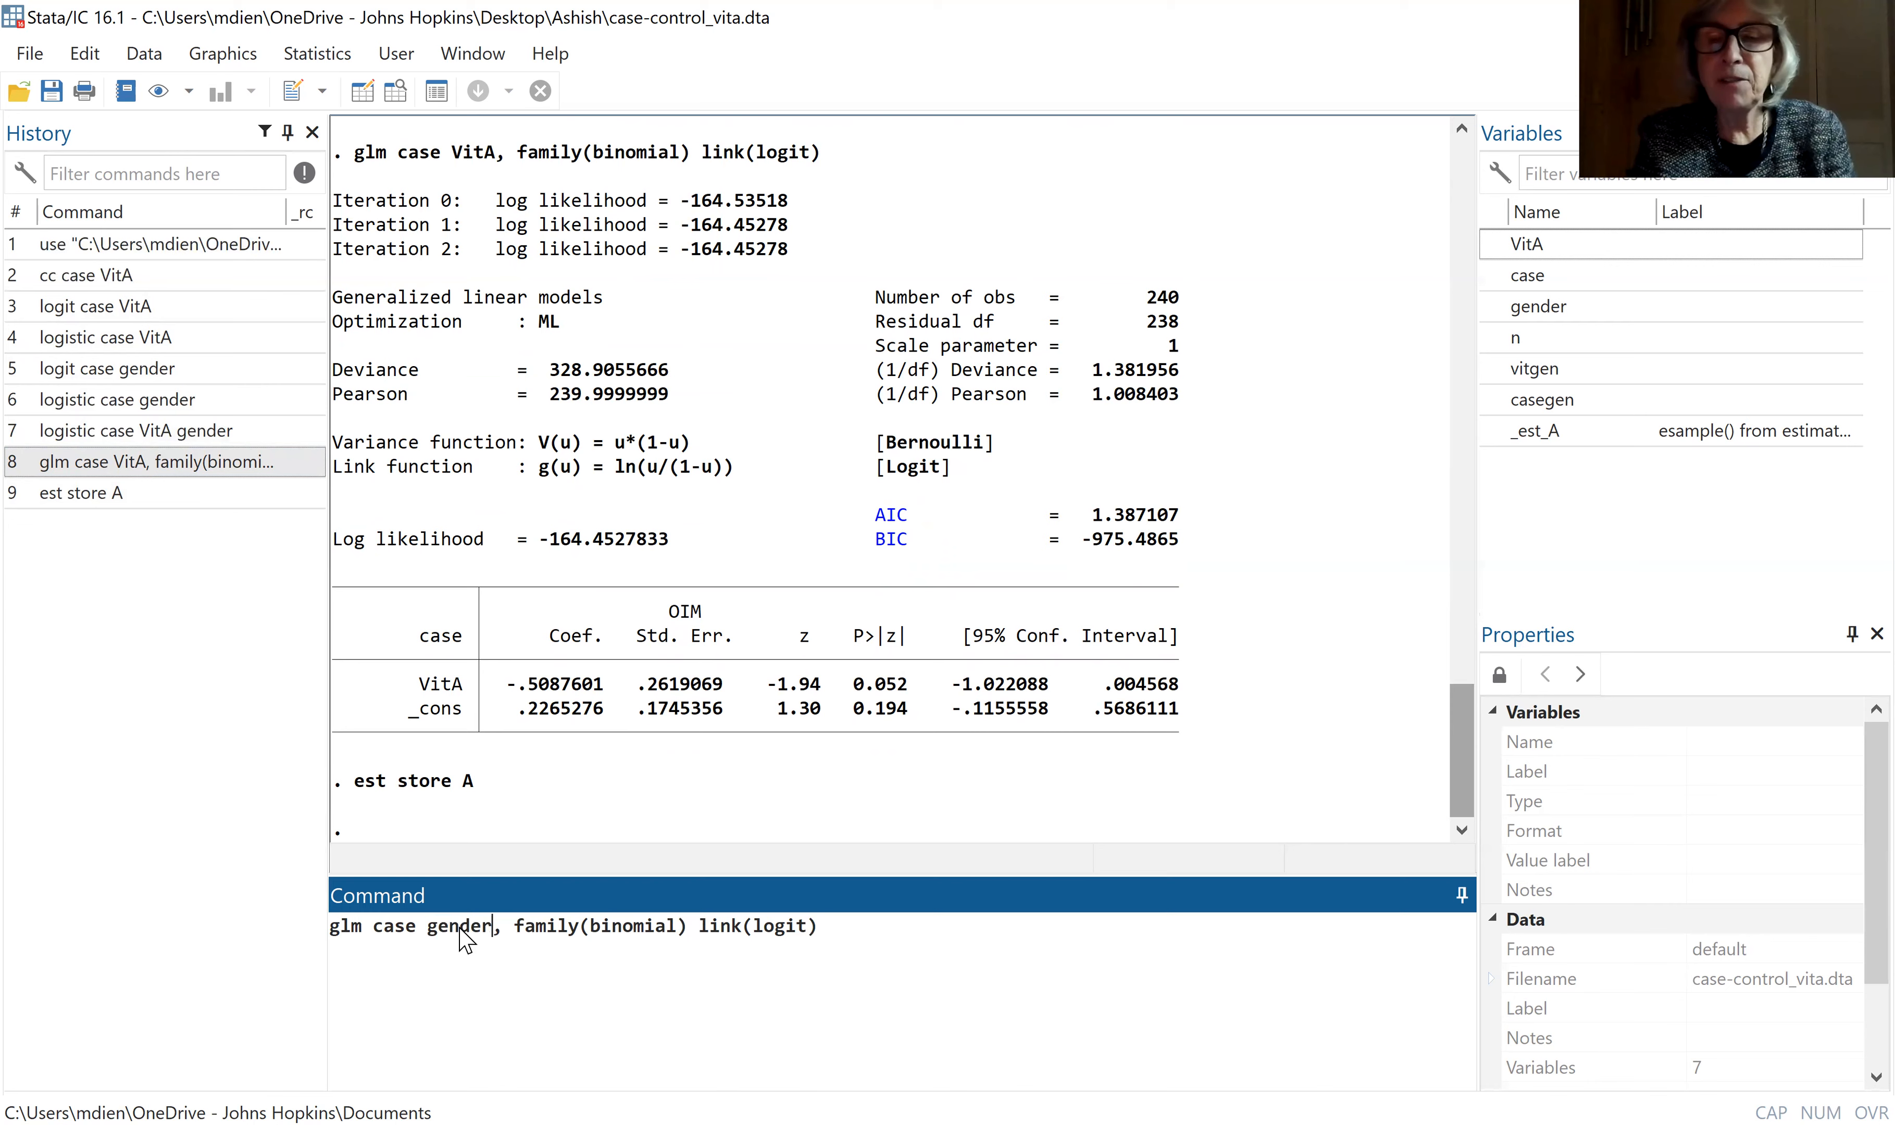
pyautogui.press('Return')
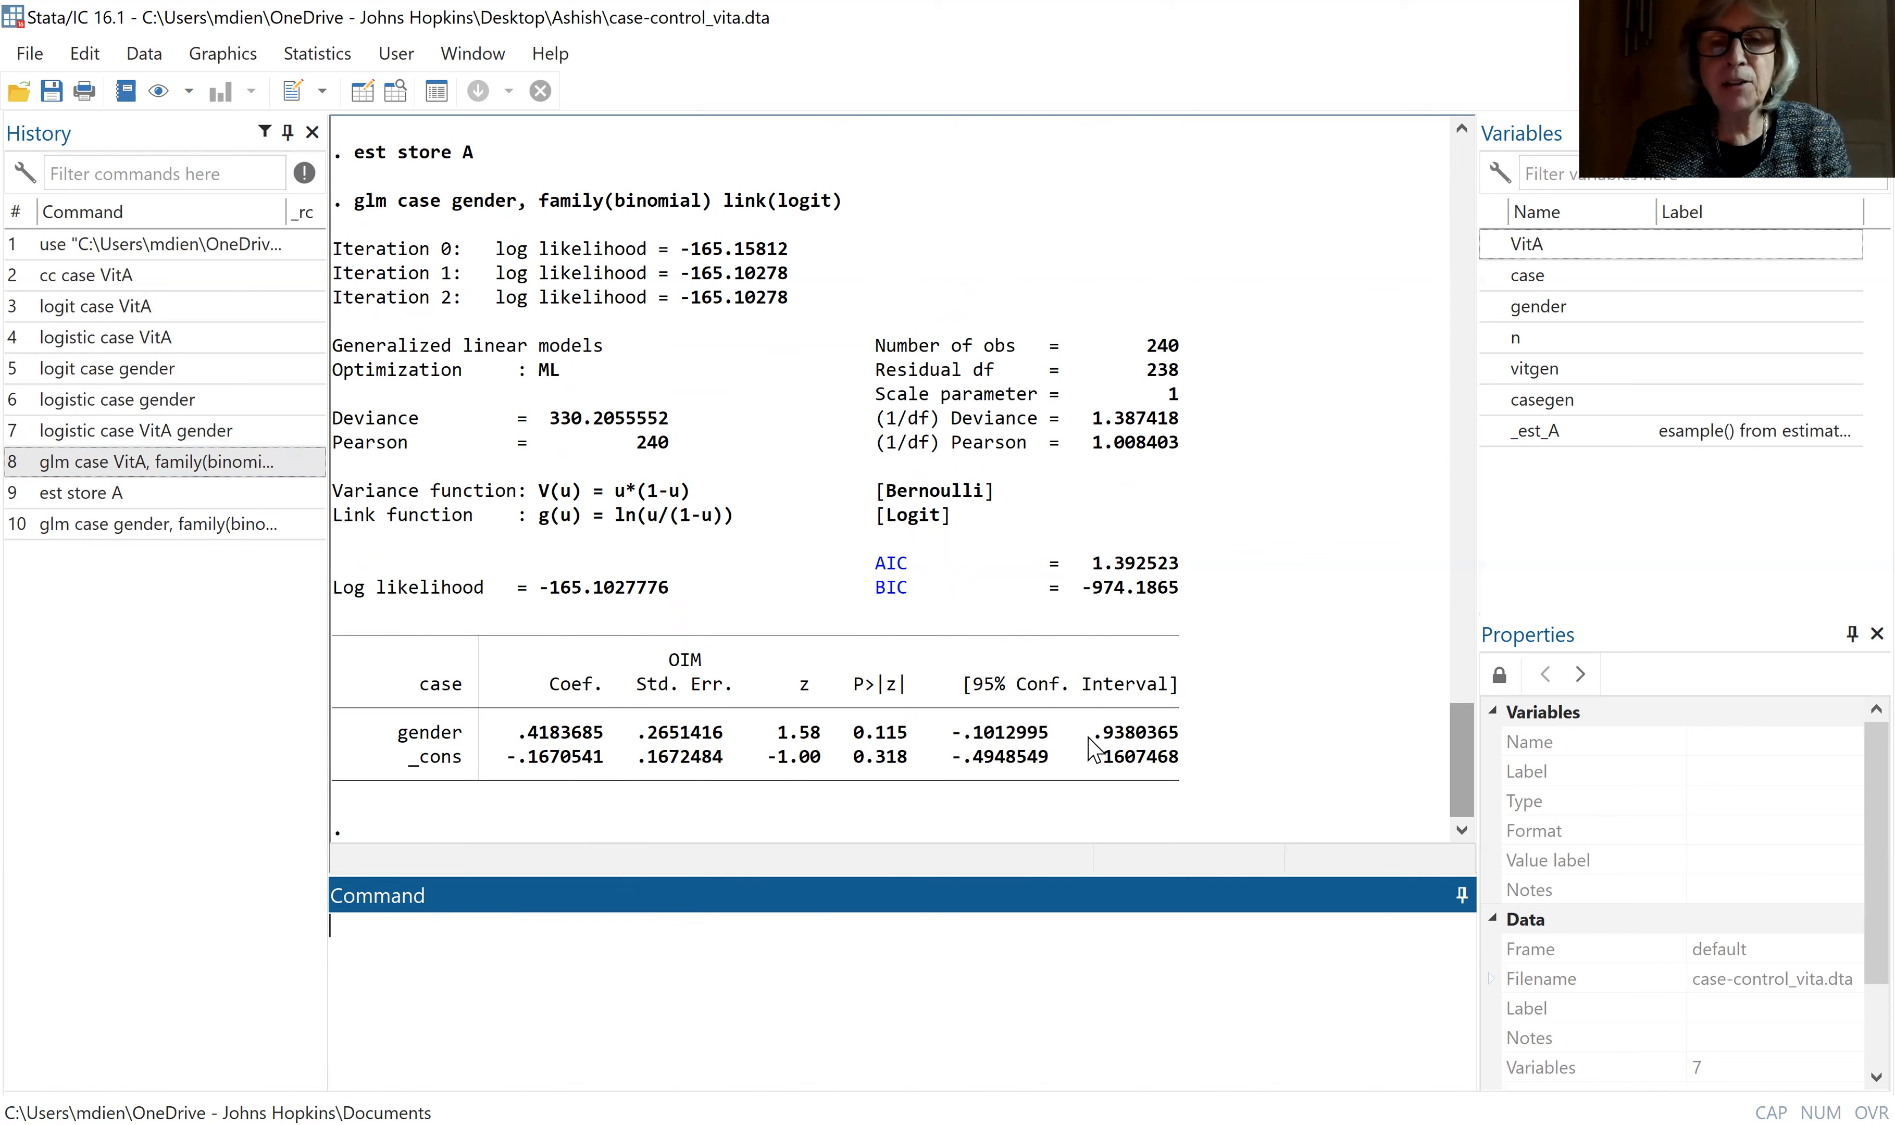
pyautogui.write('est store B')
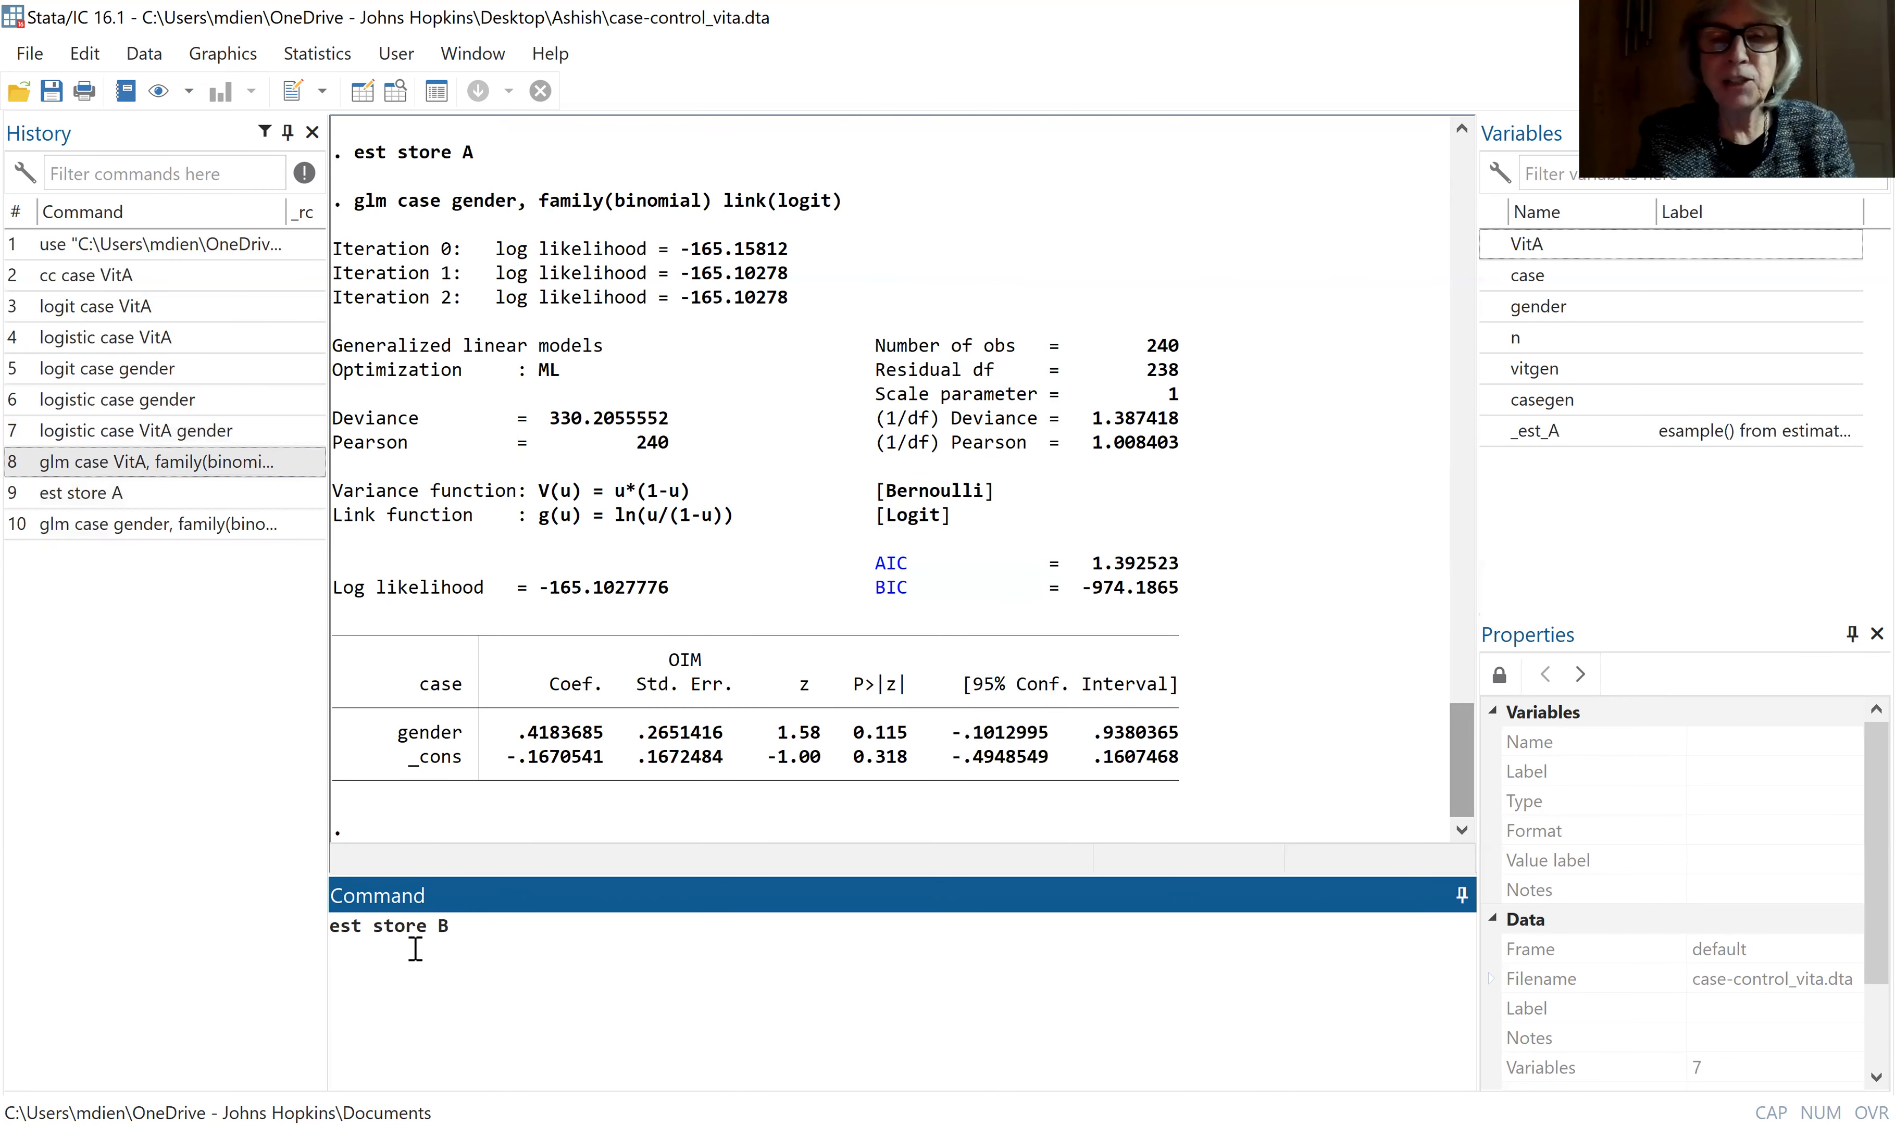
pyautogui.press('Return')
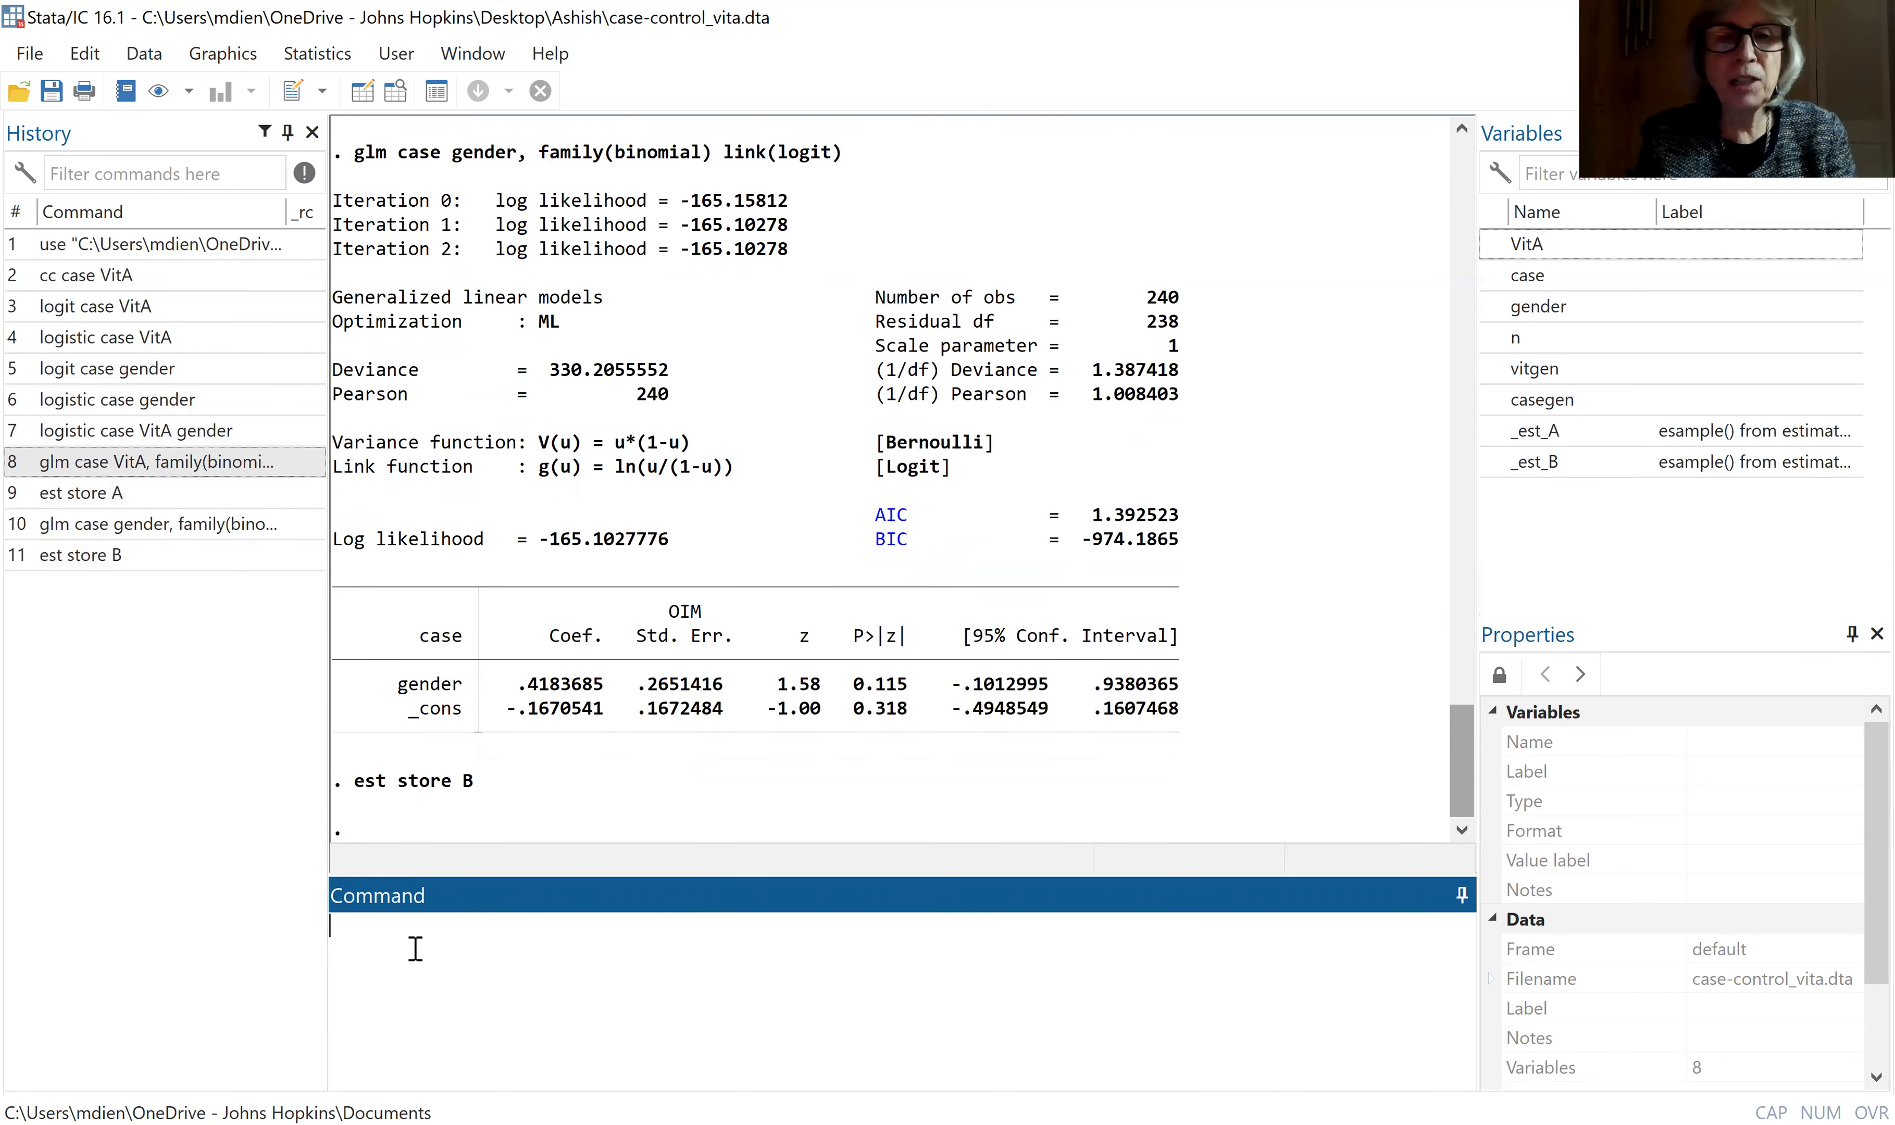
# Recall the gender glm command, add VitA before gender, and run glm case VitA gender, family(binomial) link(logit)
pyautogui.click(102, 557)
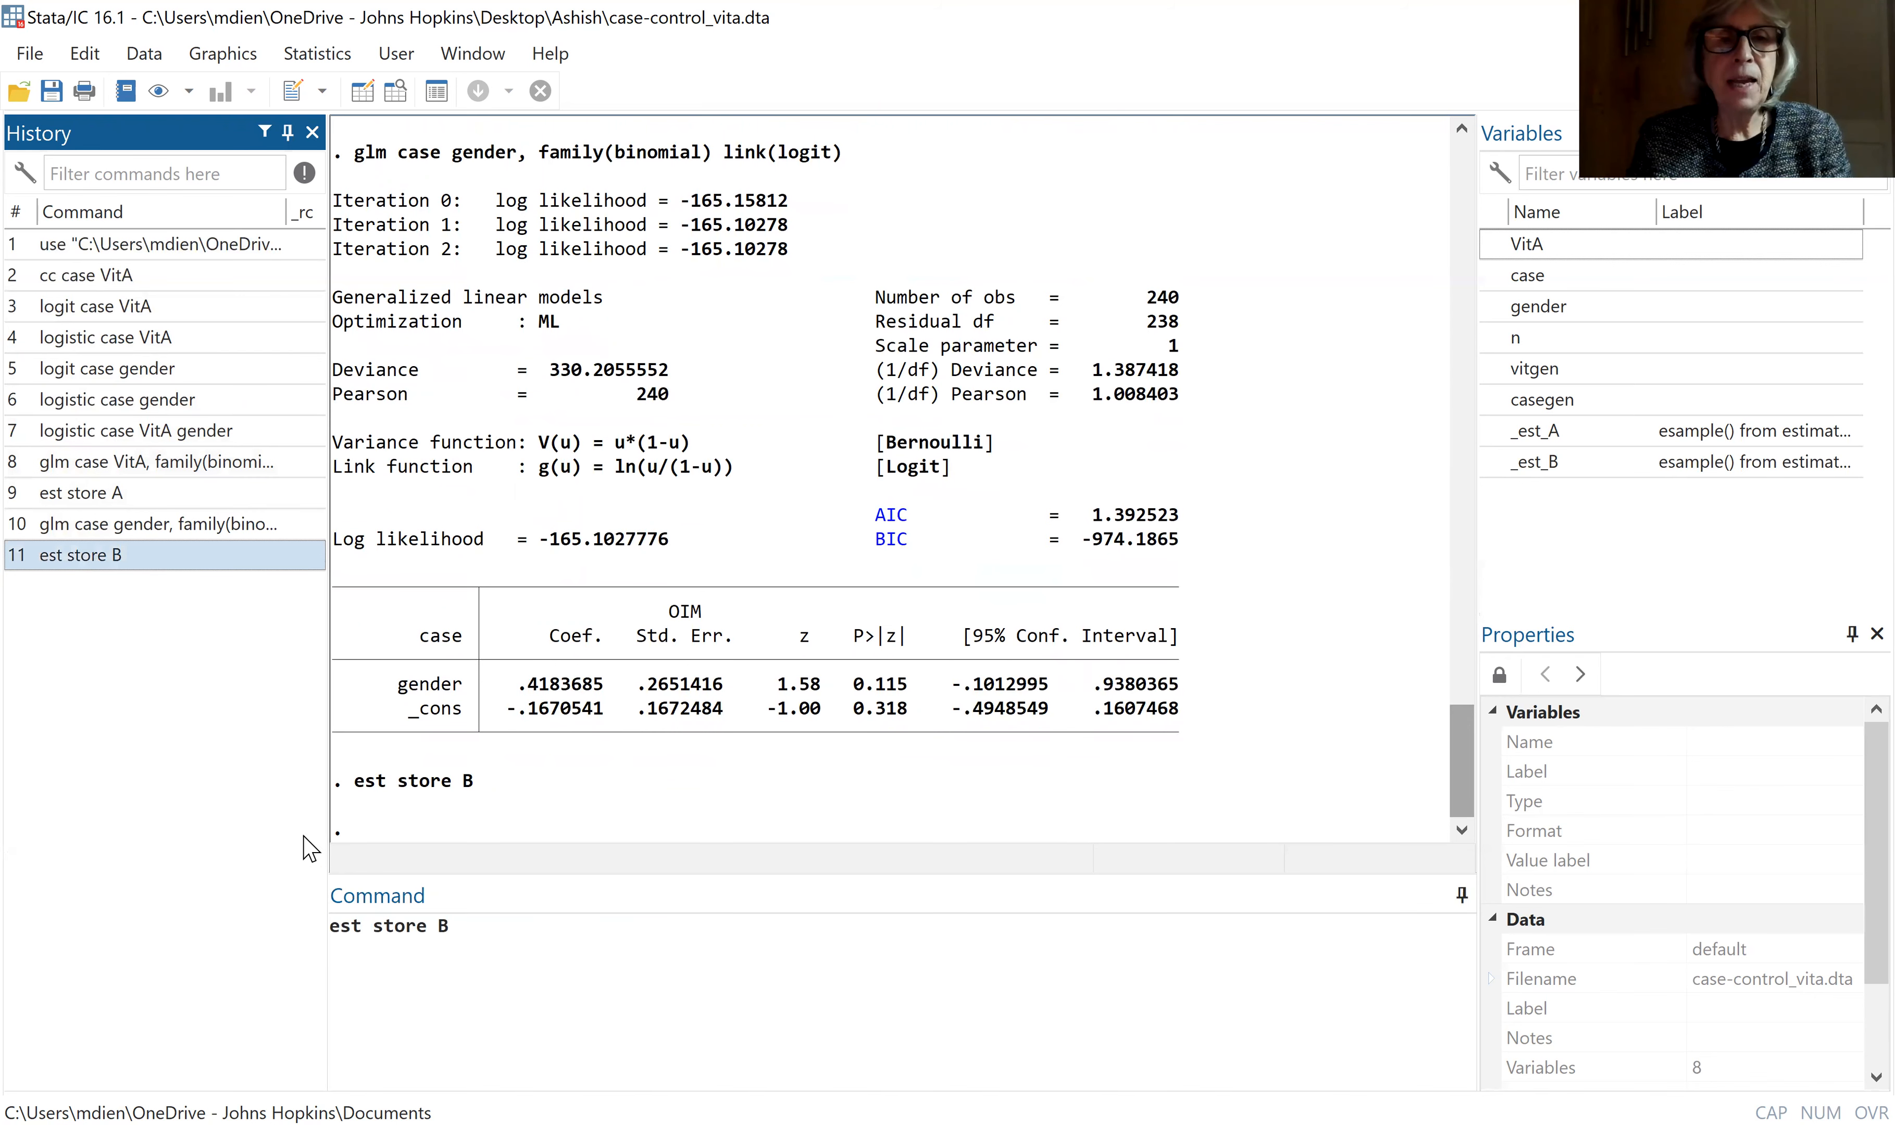
pyautogui.click(179, 531)
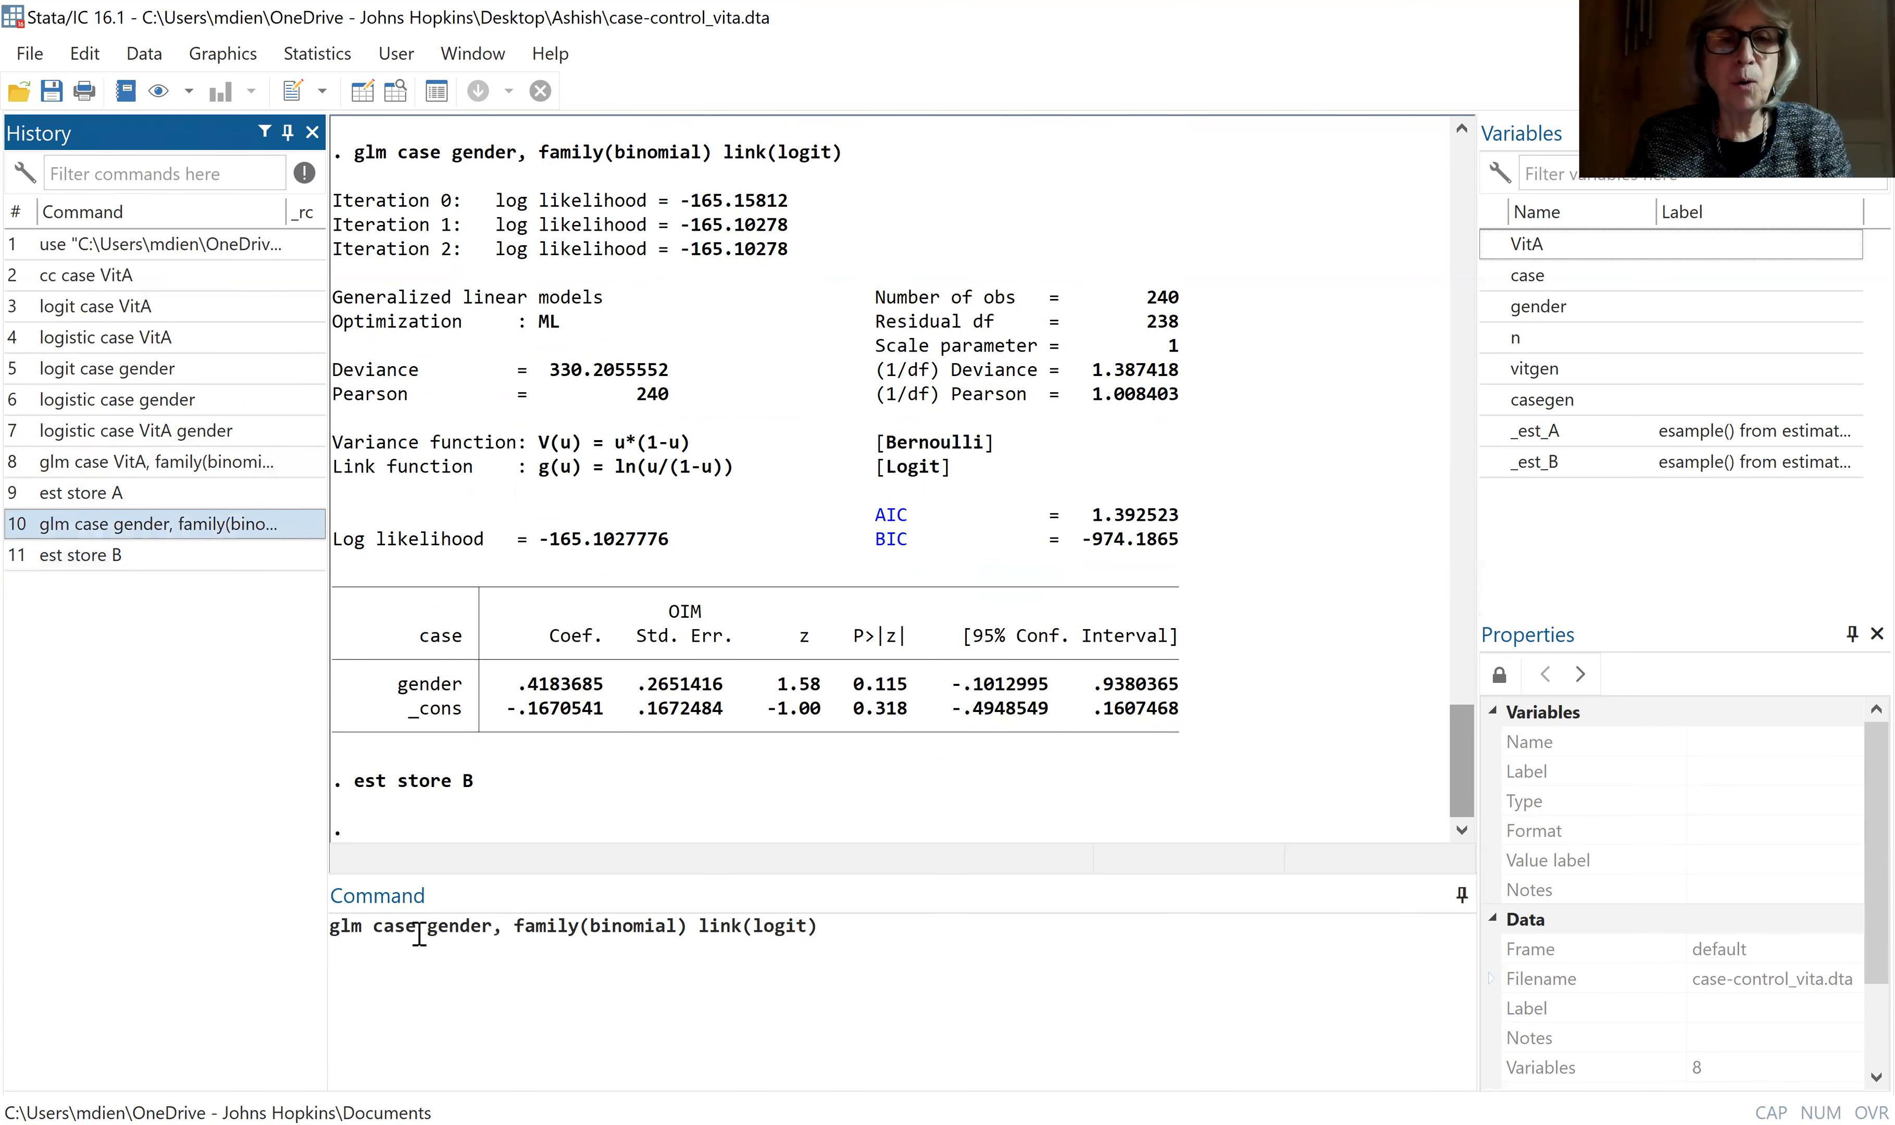
pyautogui.click(493, 926)
pyautogui.press('Left')
pyautogui.press('Left')
pyautogui.press('Left')
pyautogui.press('Left')
pyautogui.press('Left')
pyautogui.press('Left')
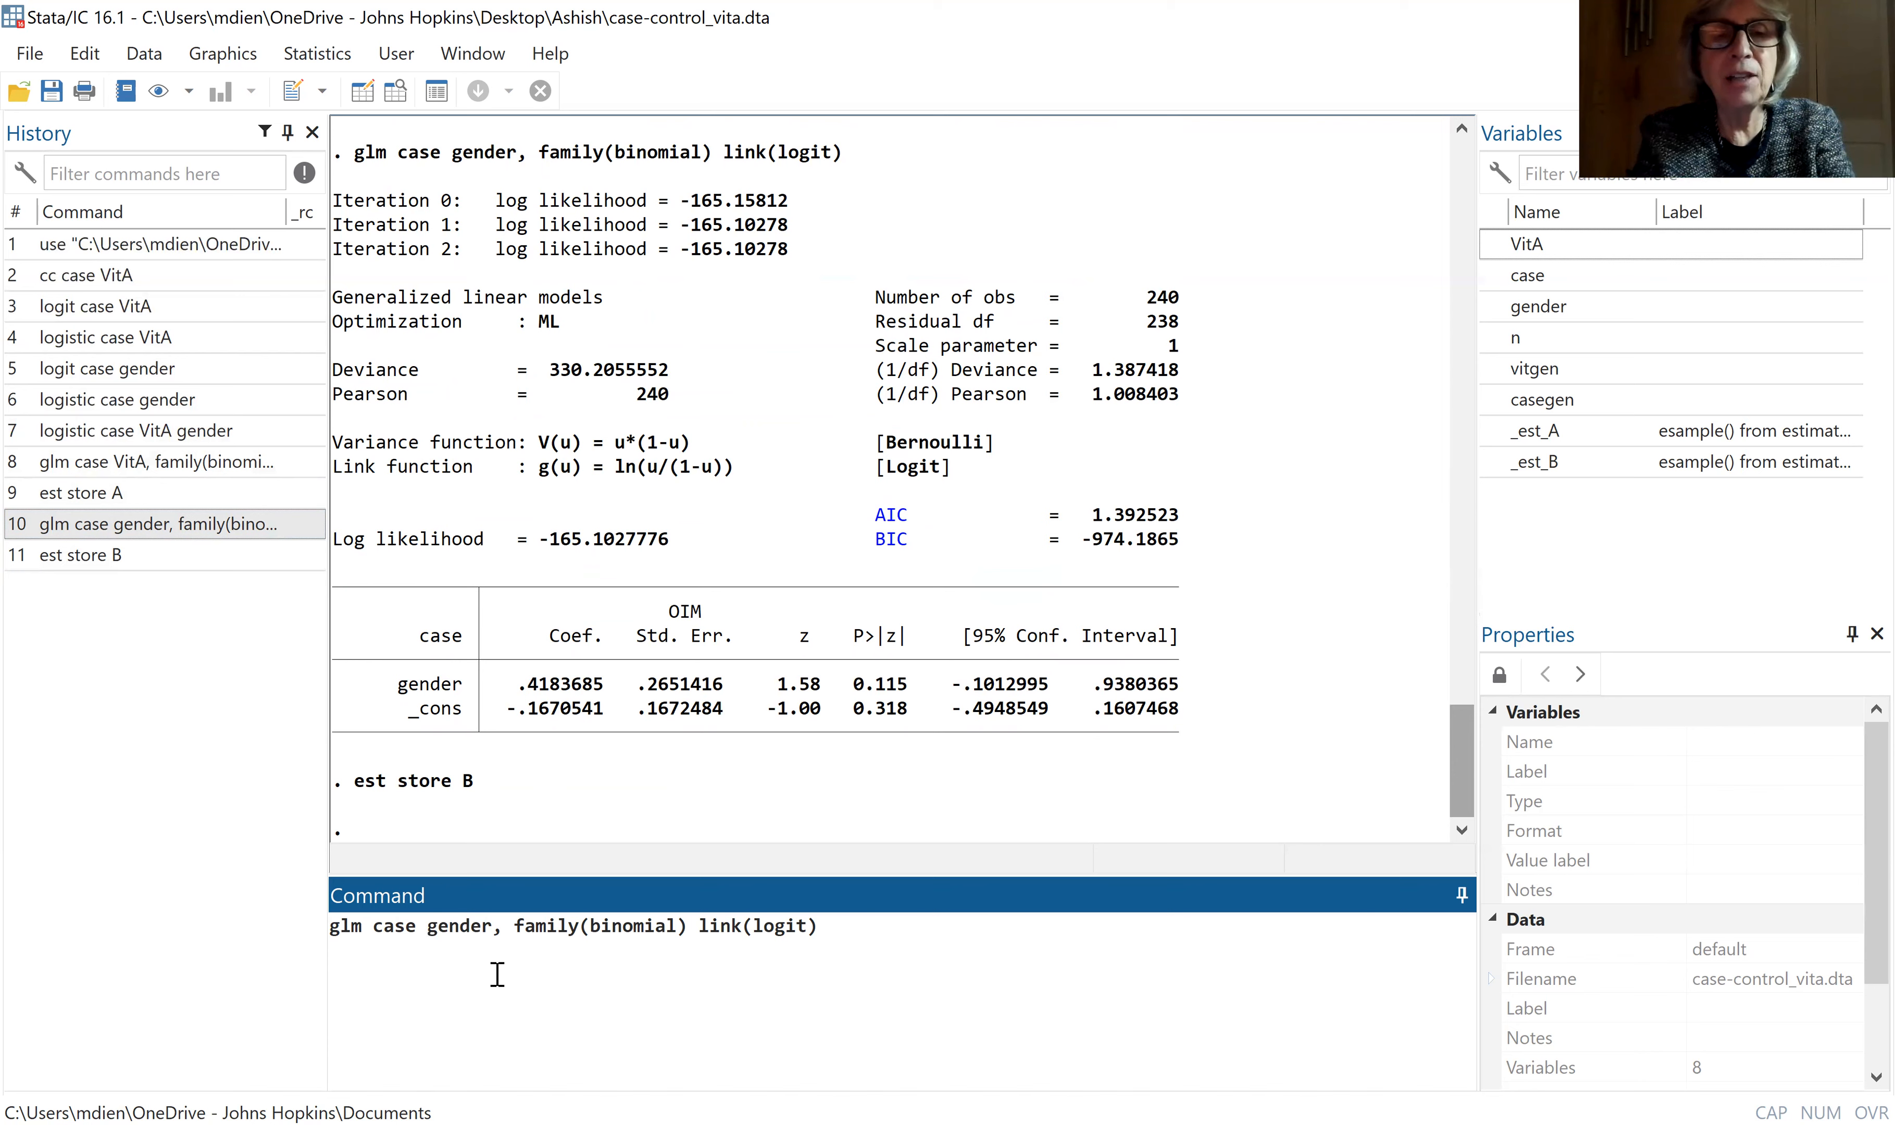
pyautogui.write('Vit')
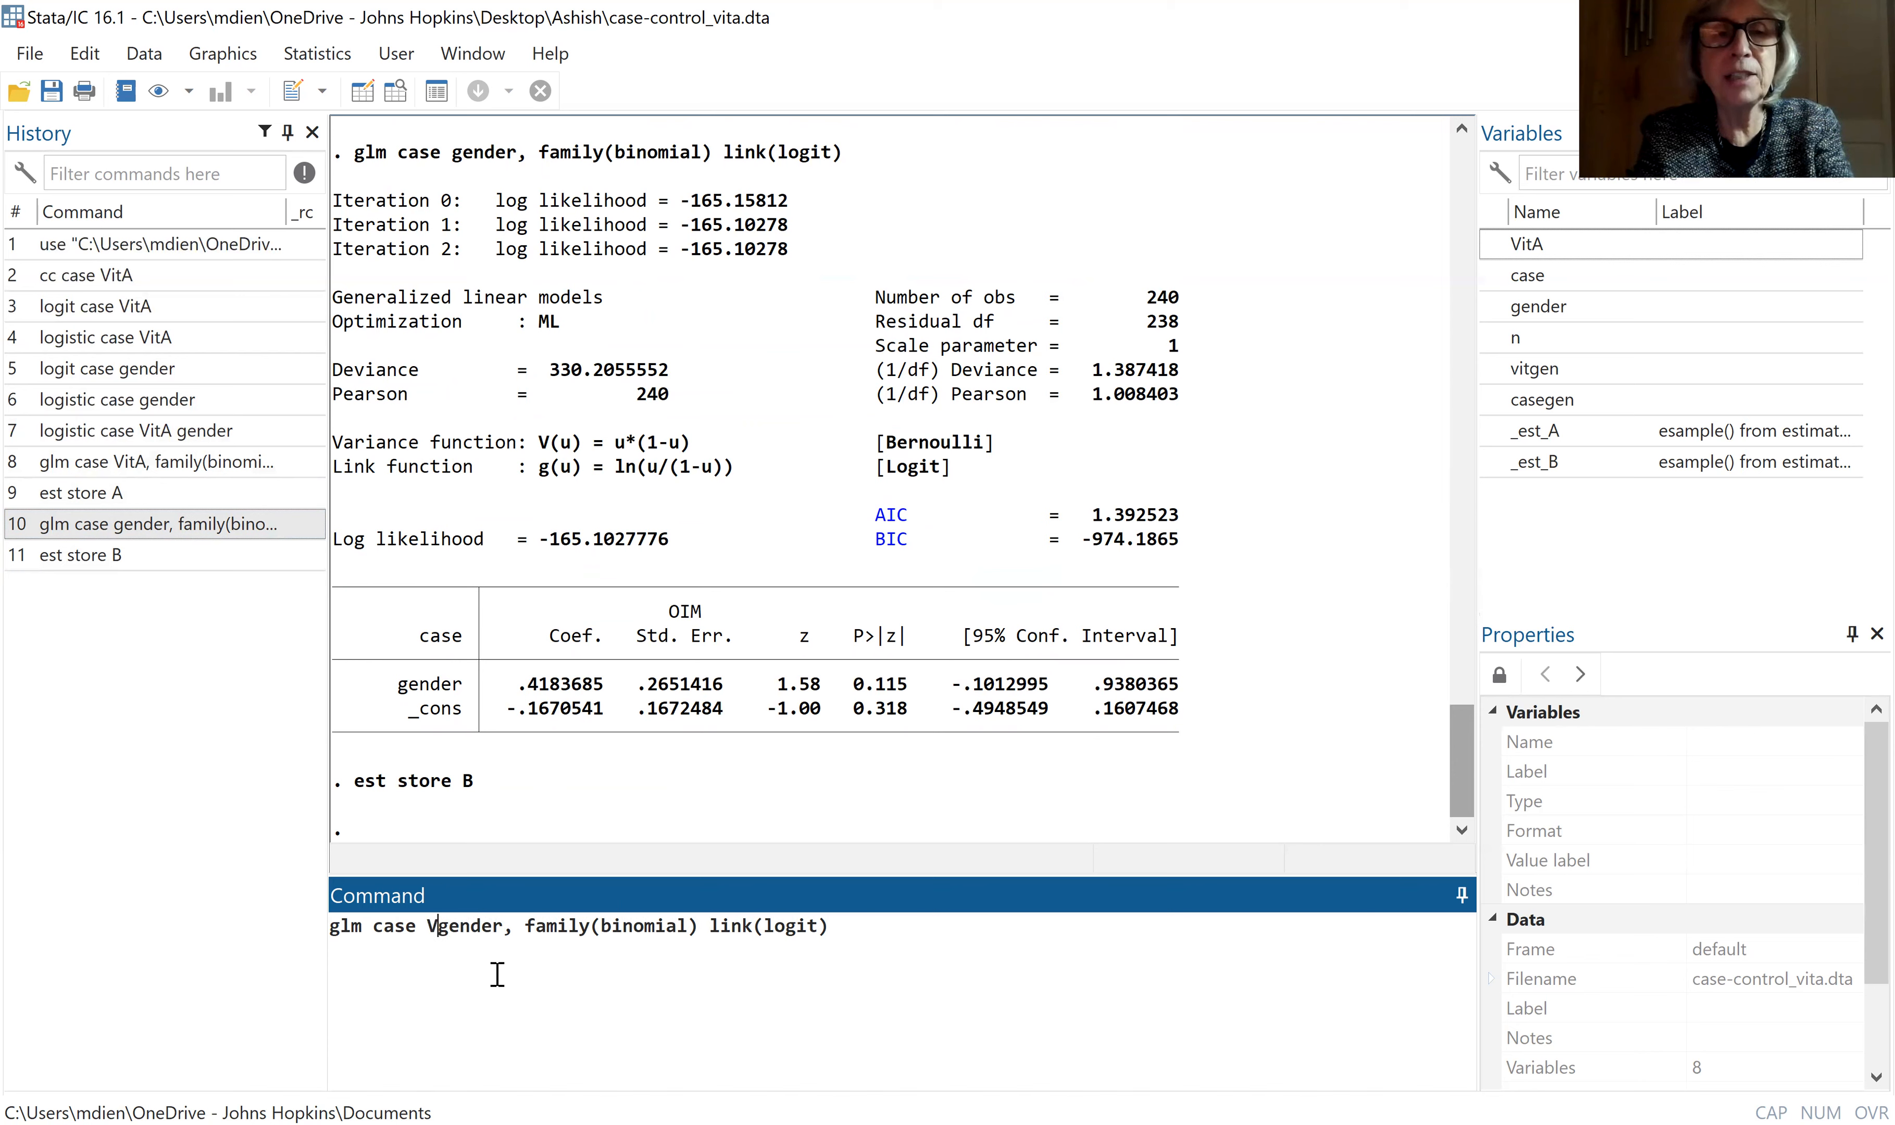
pyautogui.write('A')
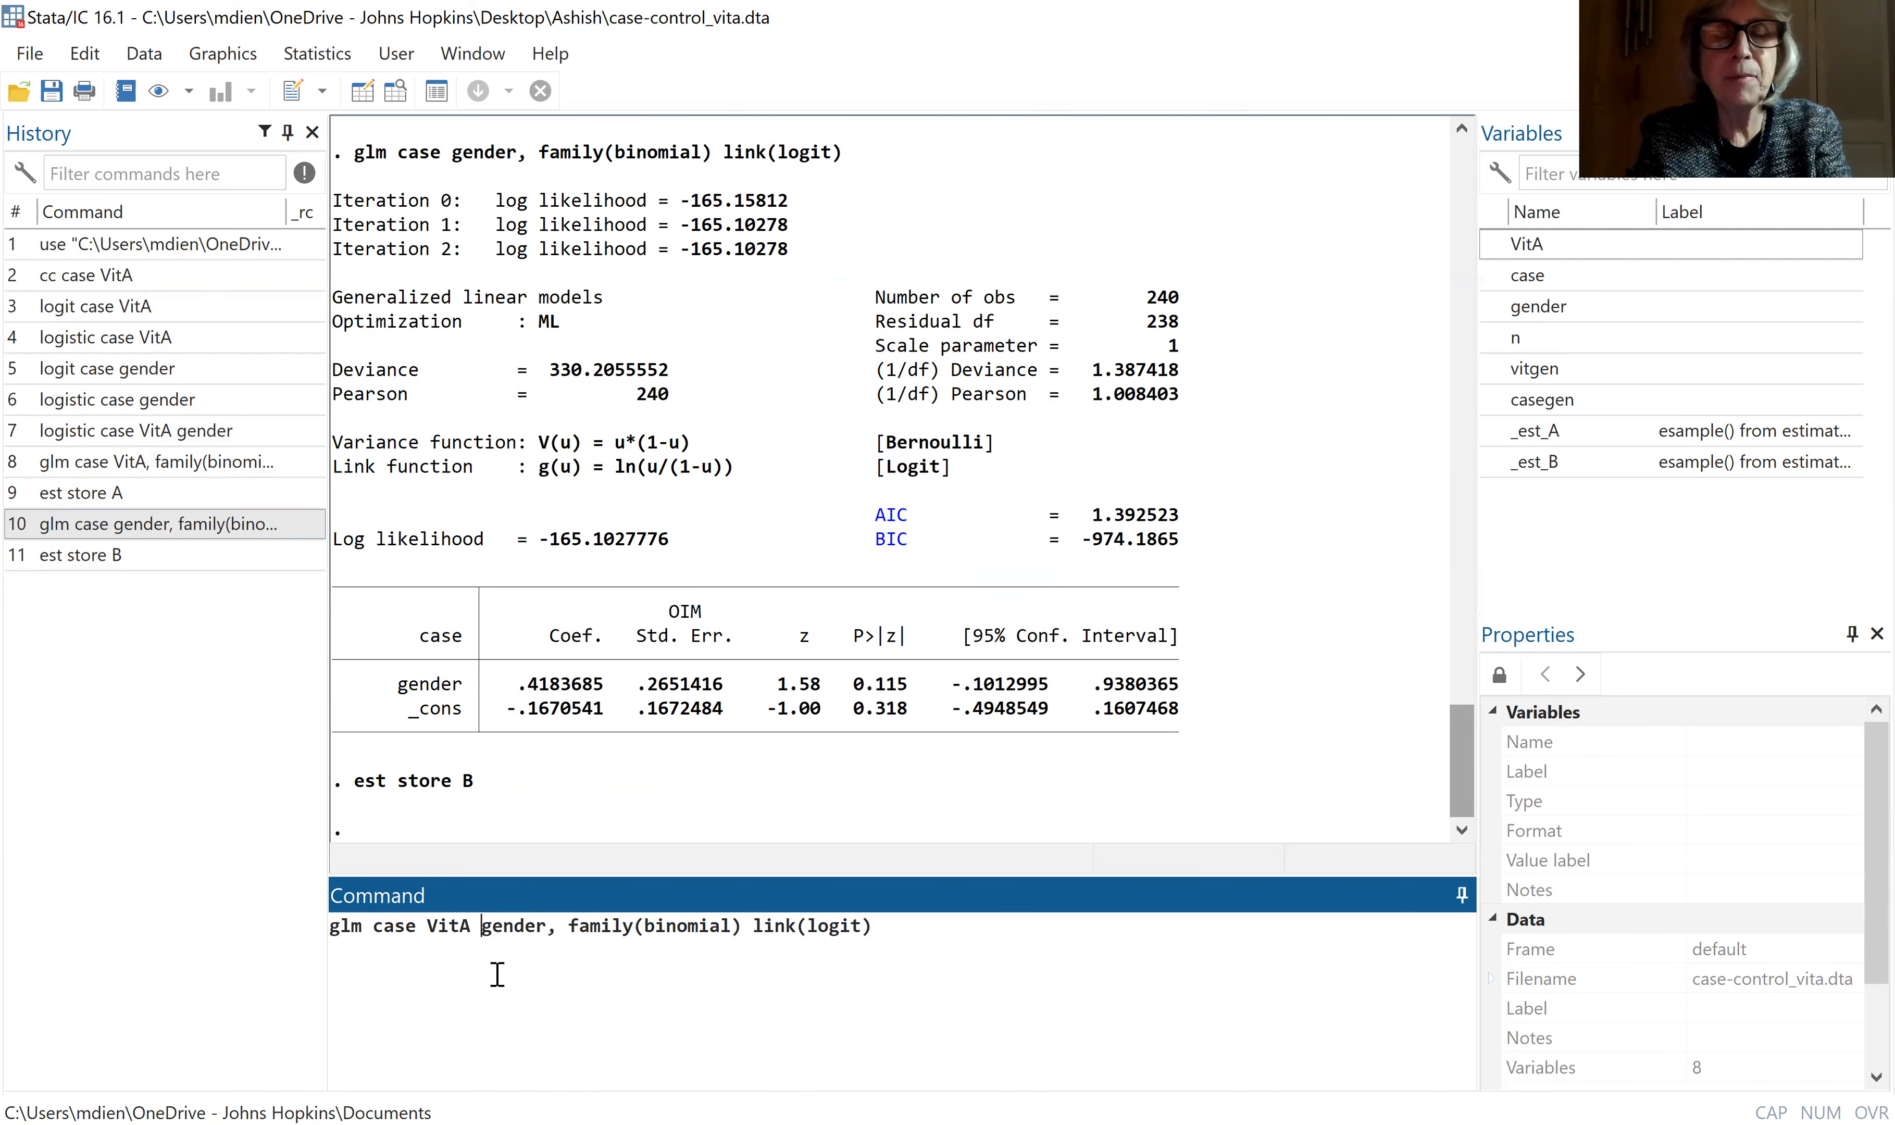
pyautogui.press('Return')
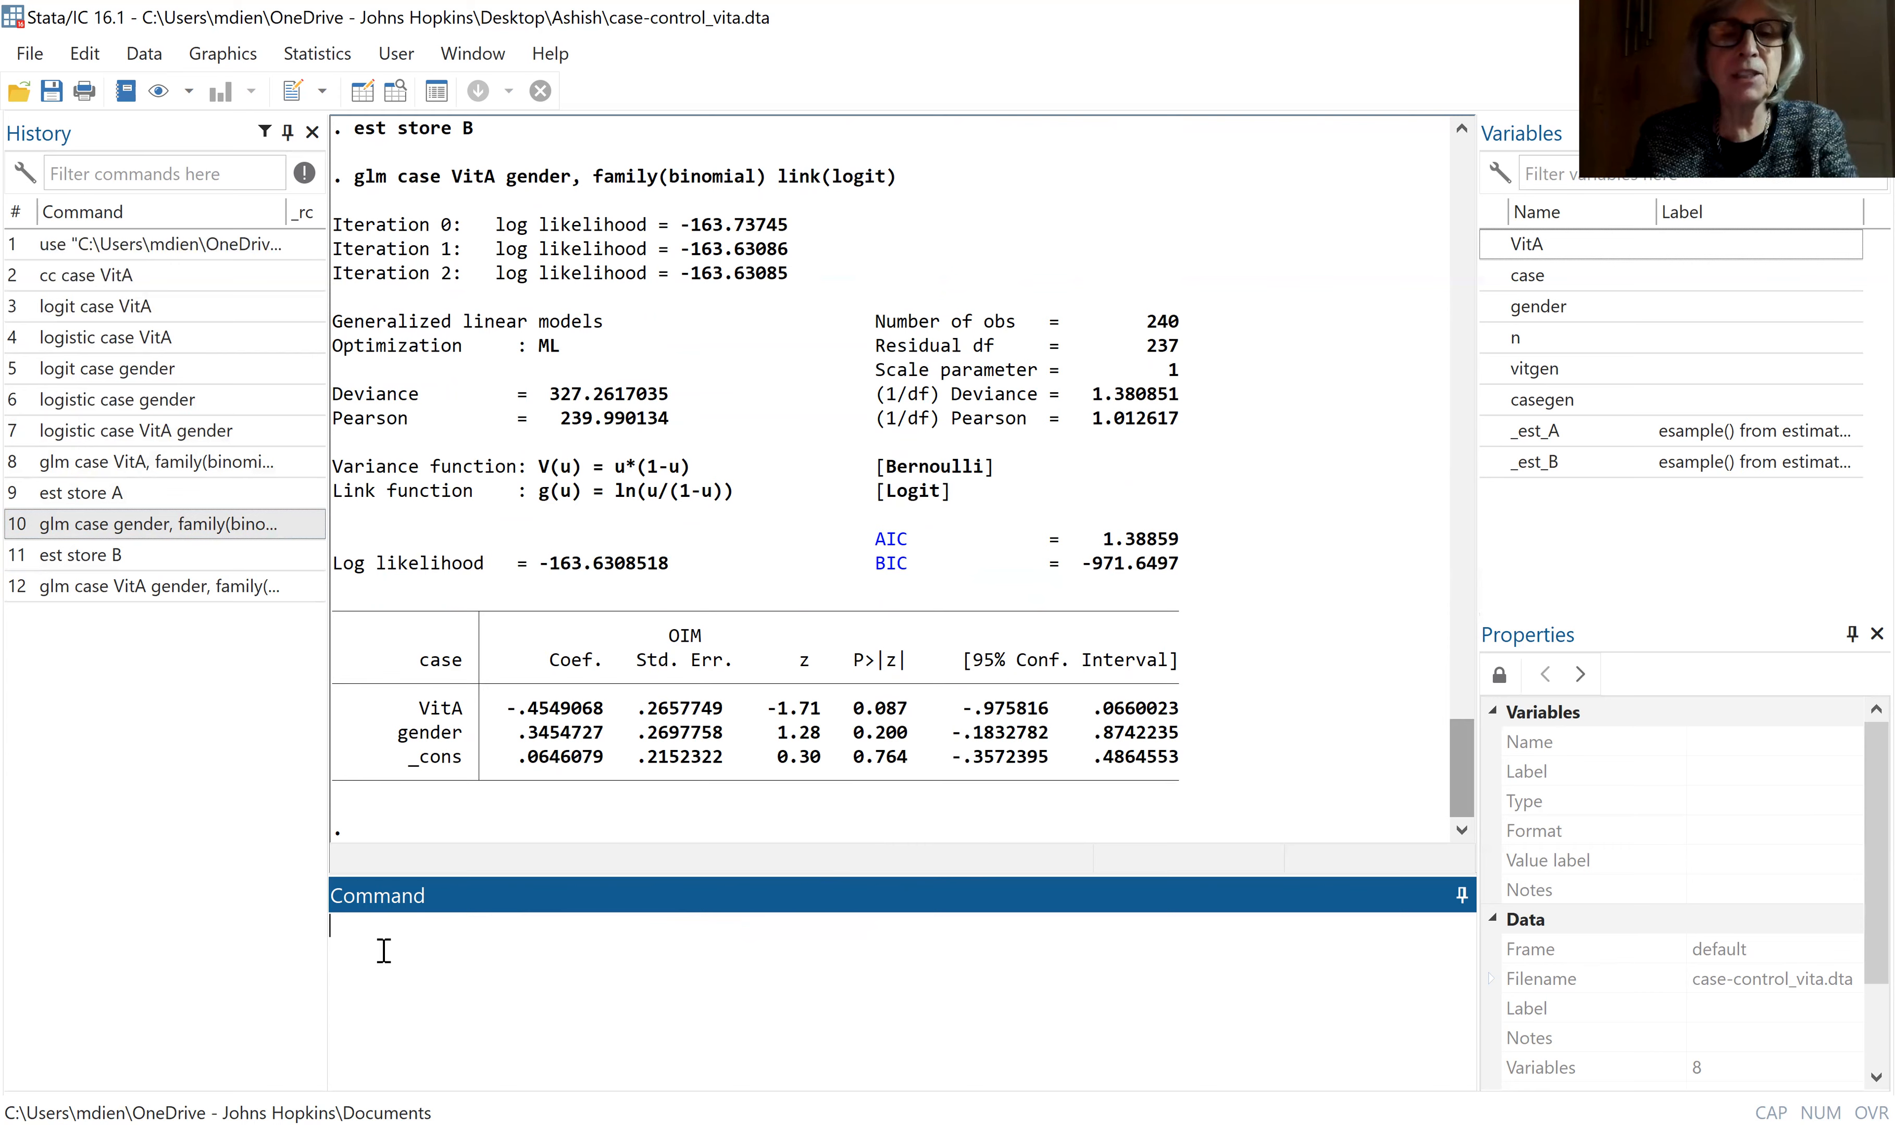
# Store the two-predictor model's estimates under the name C with est store C
pyautogui.write('est store ')
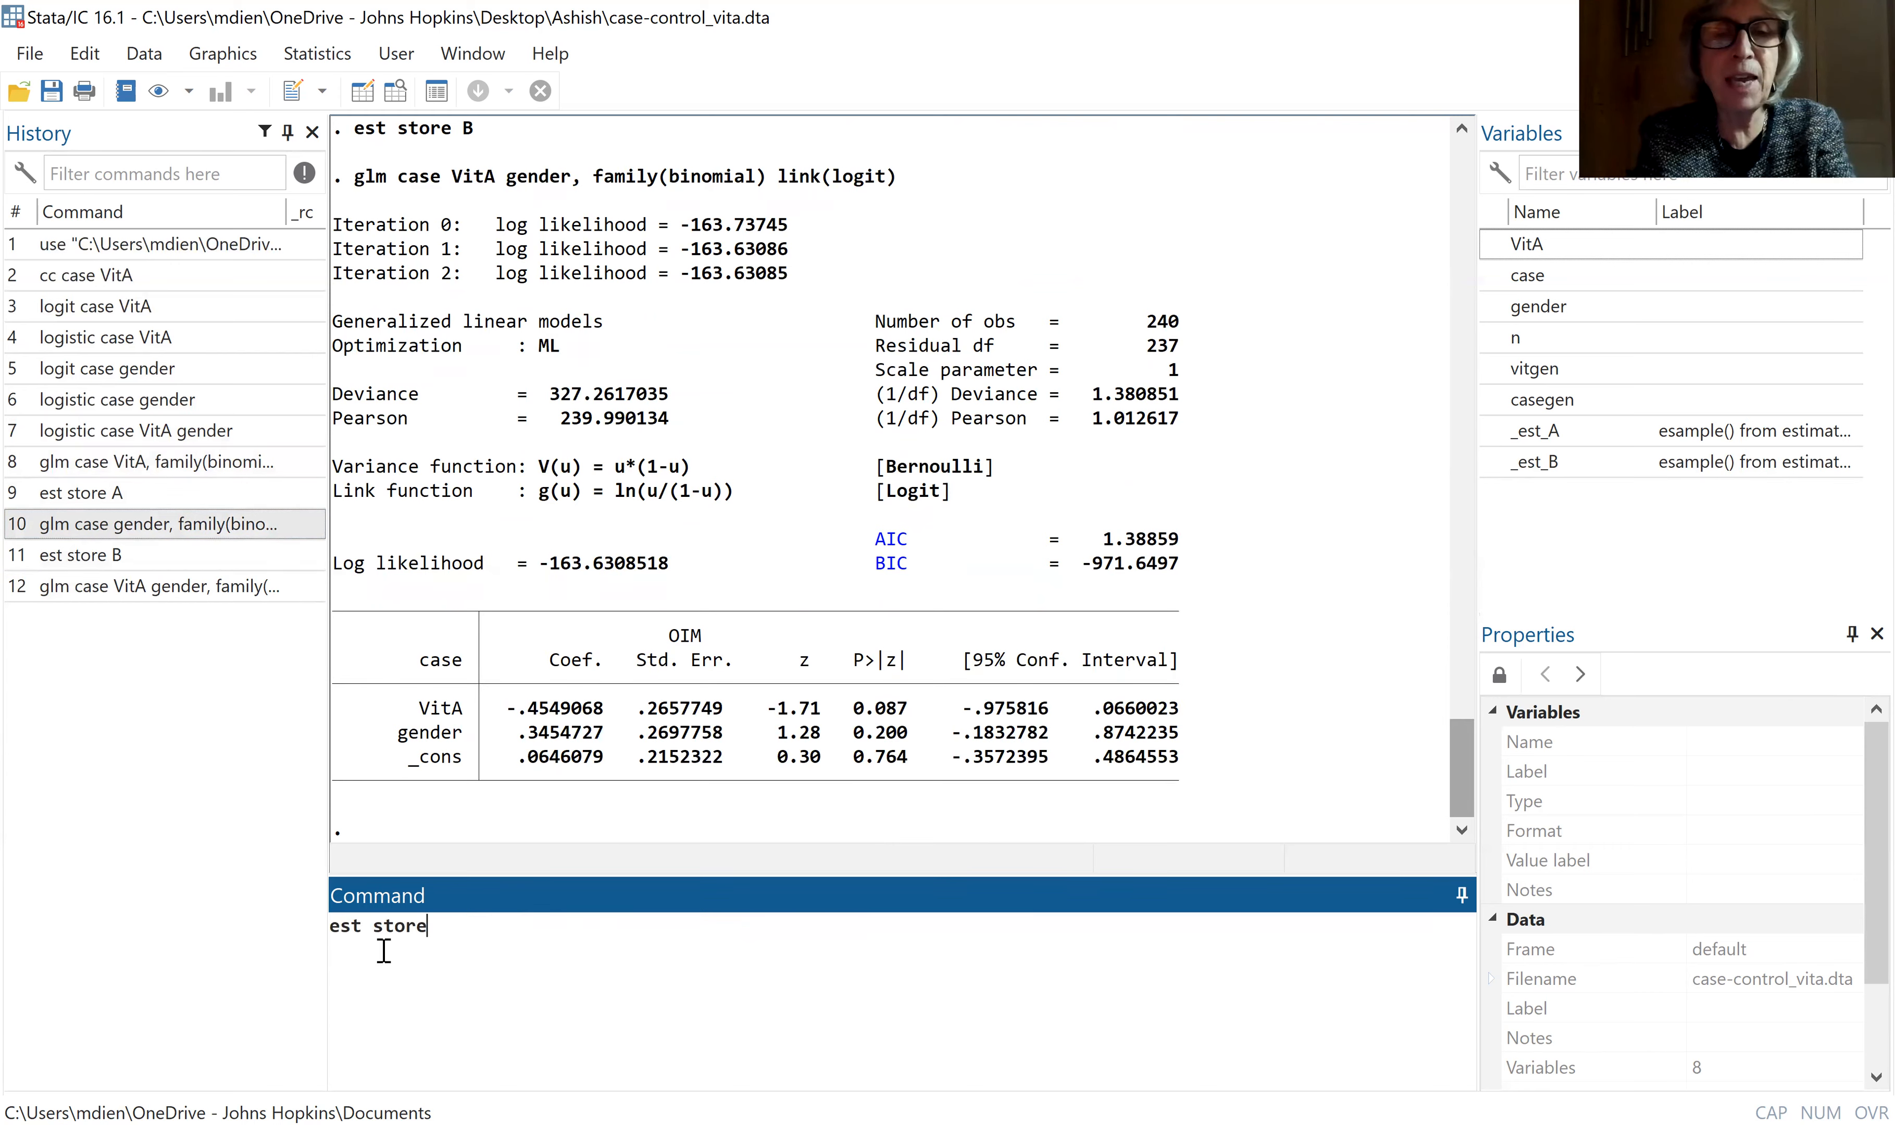
pyautogui.write('C')
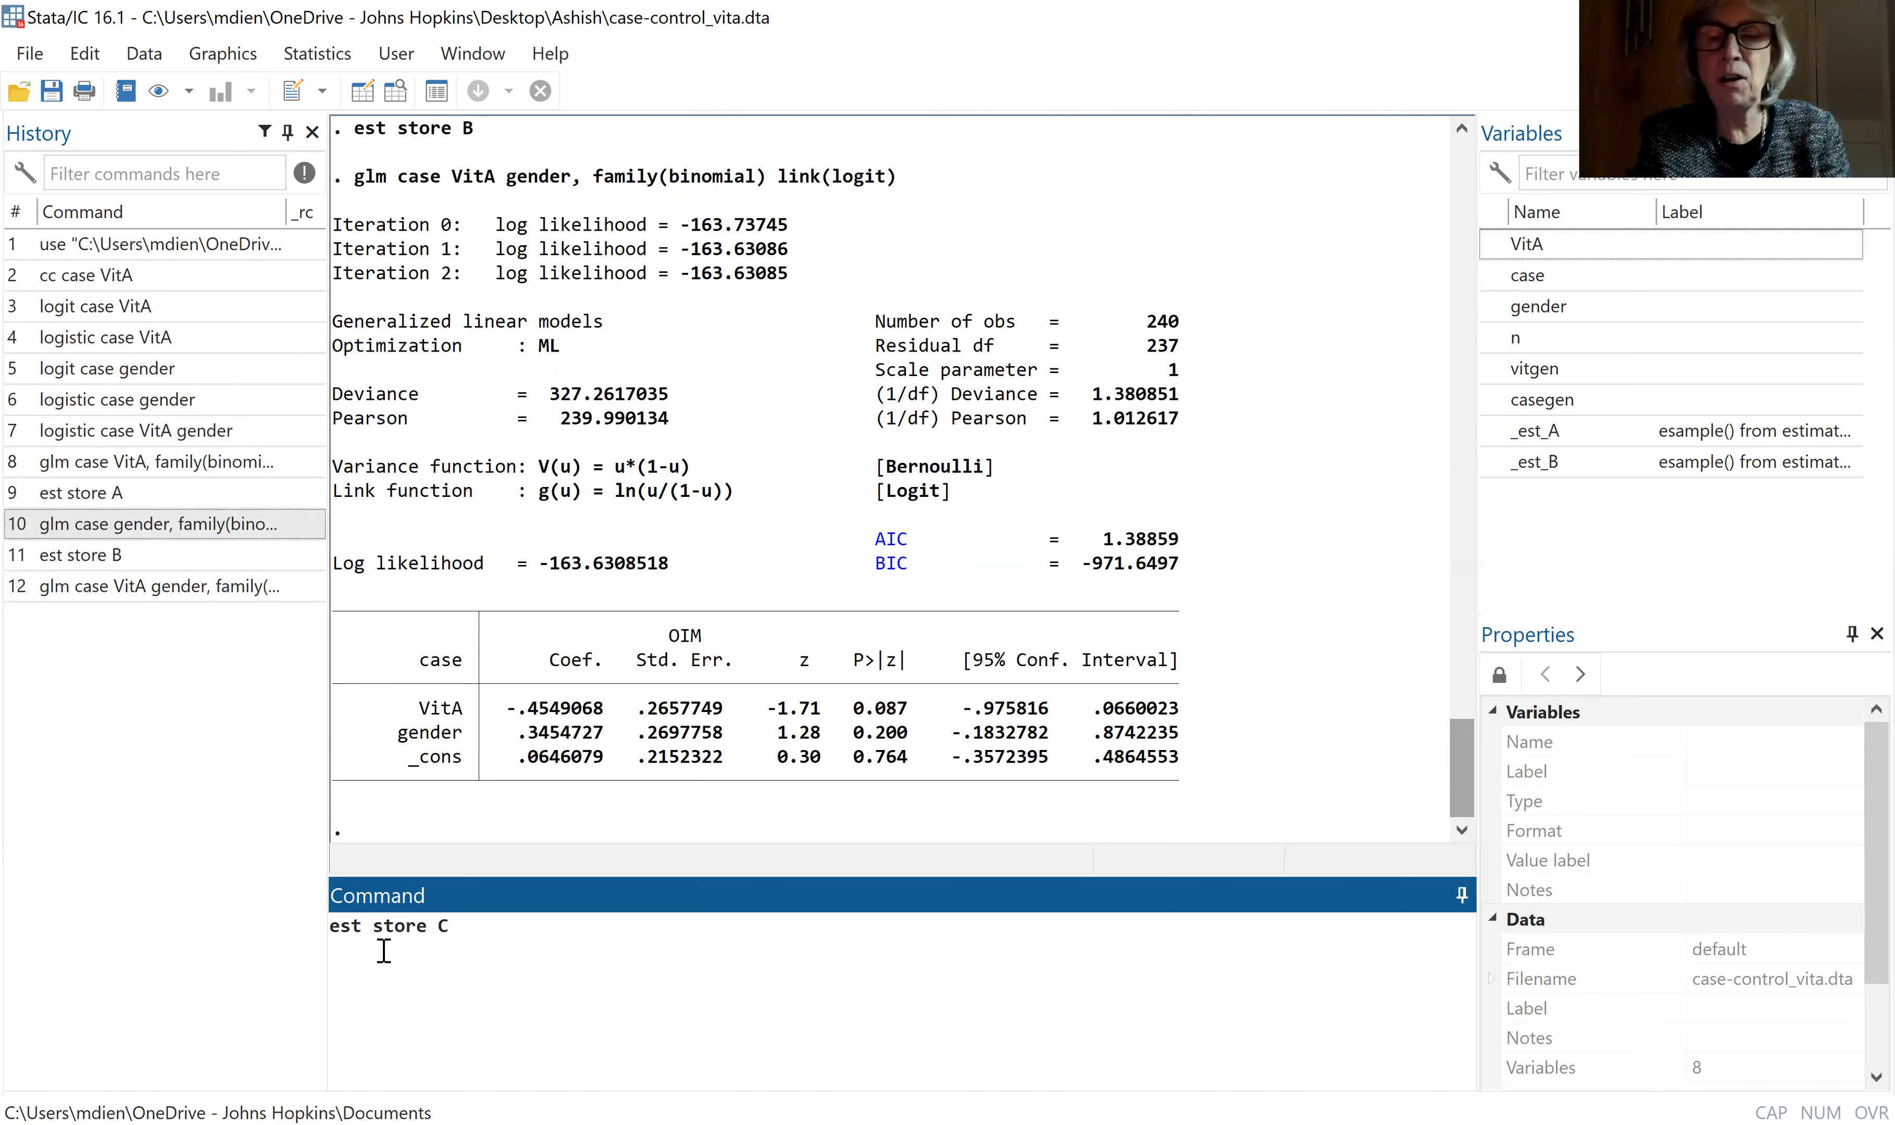
pyautogui.press('Return')
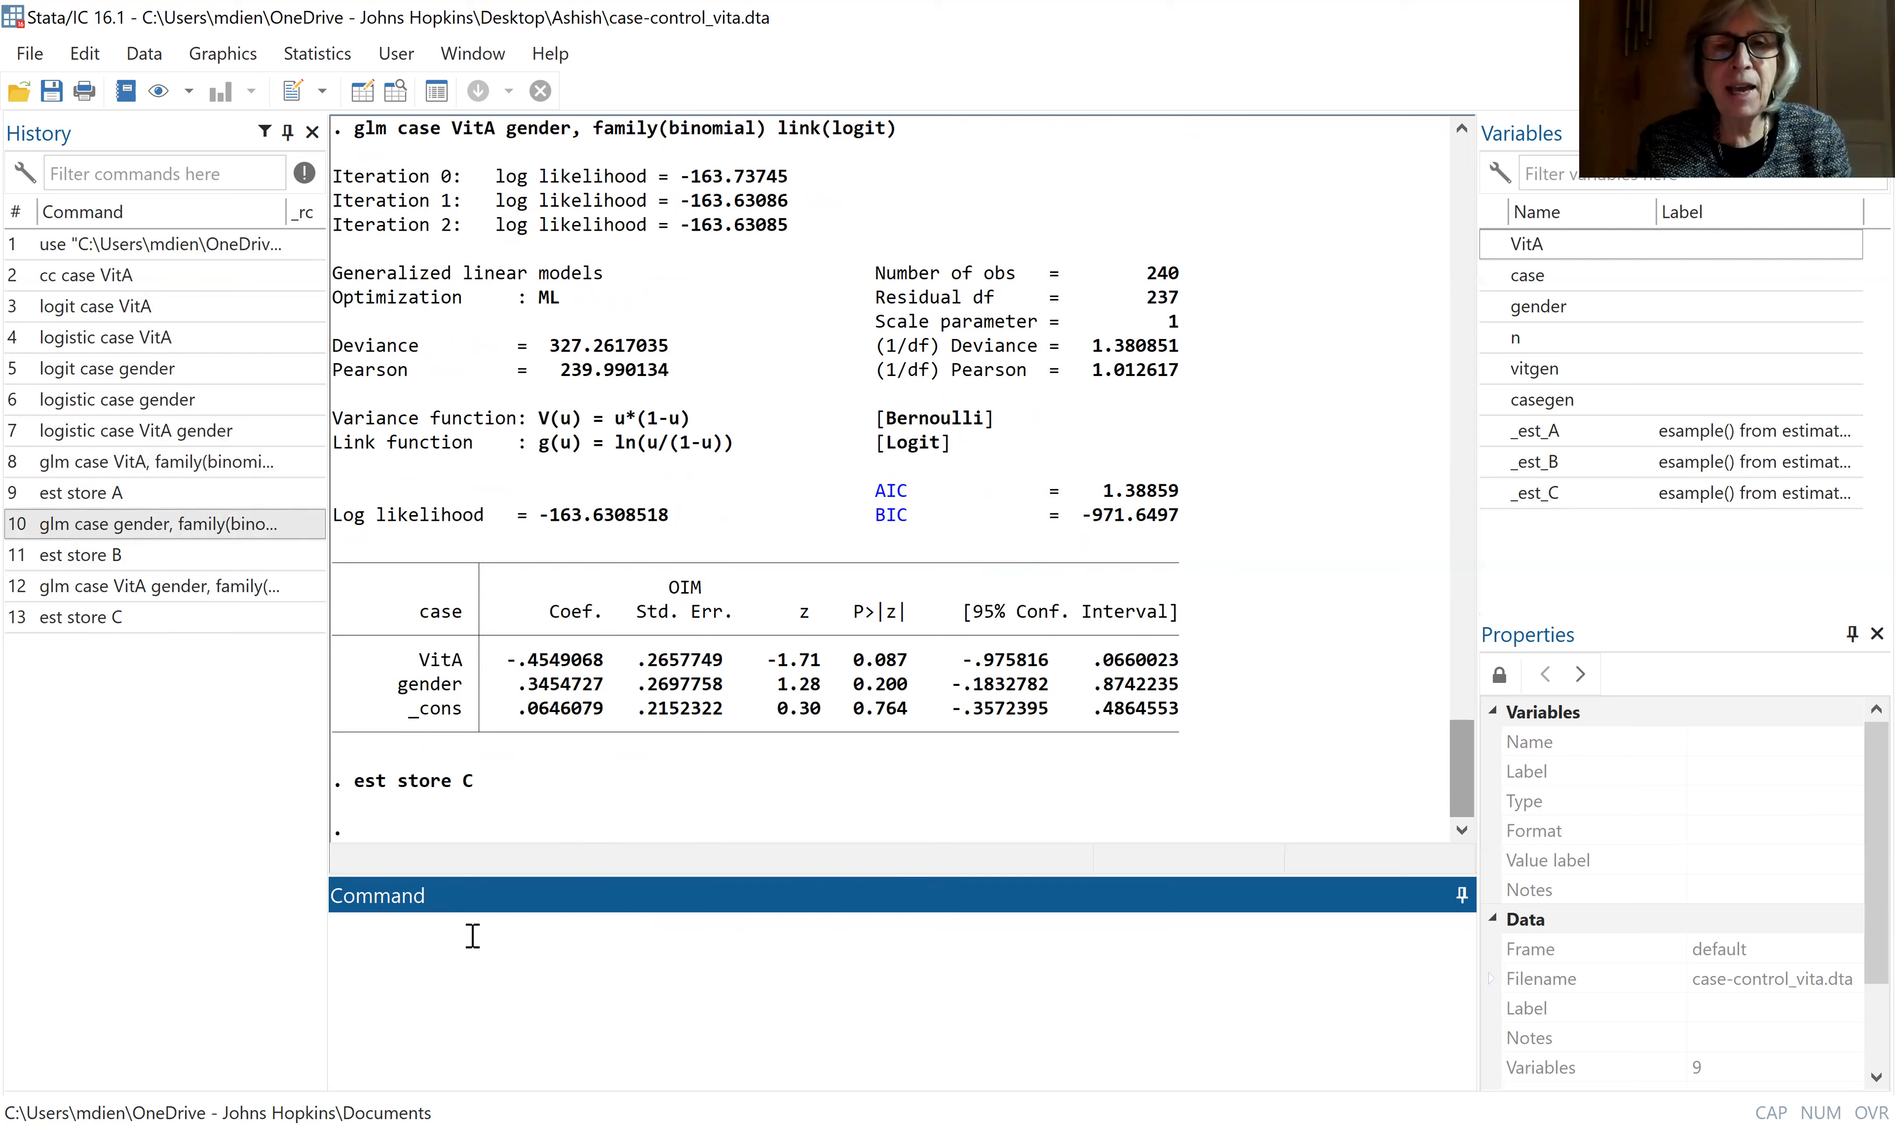
# Compare the AIC and BIC of all stored models with est stats *
pyautogui.write('e')
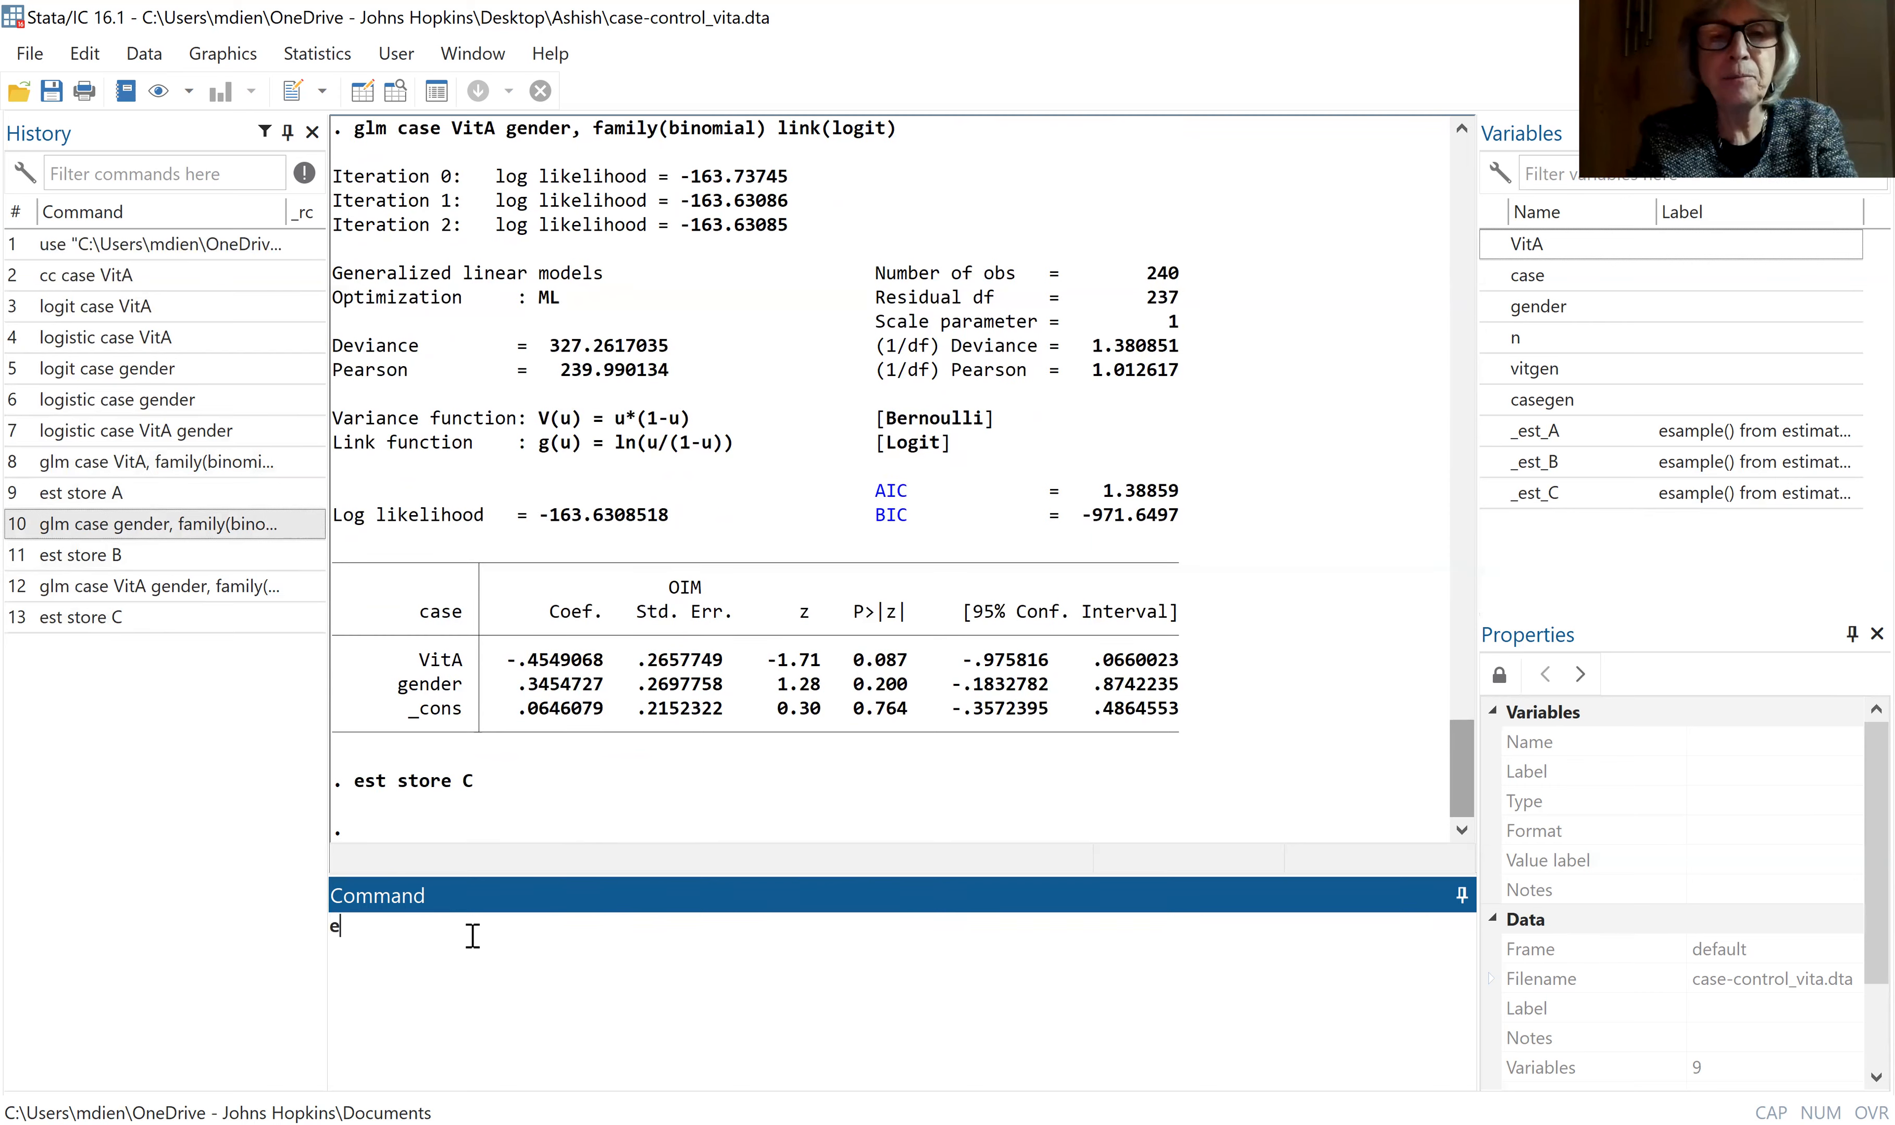
pyautogui.write('st stat')
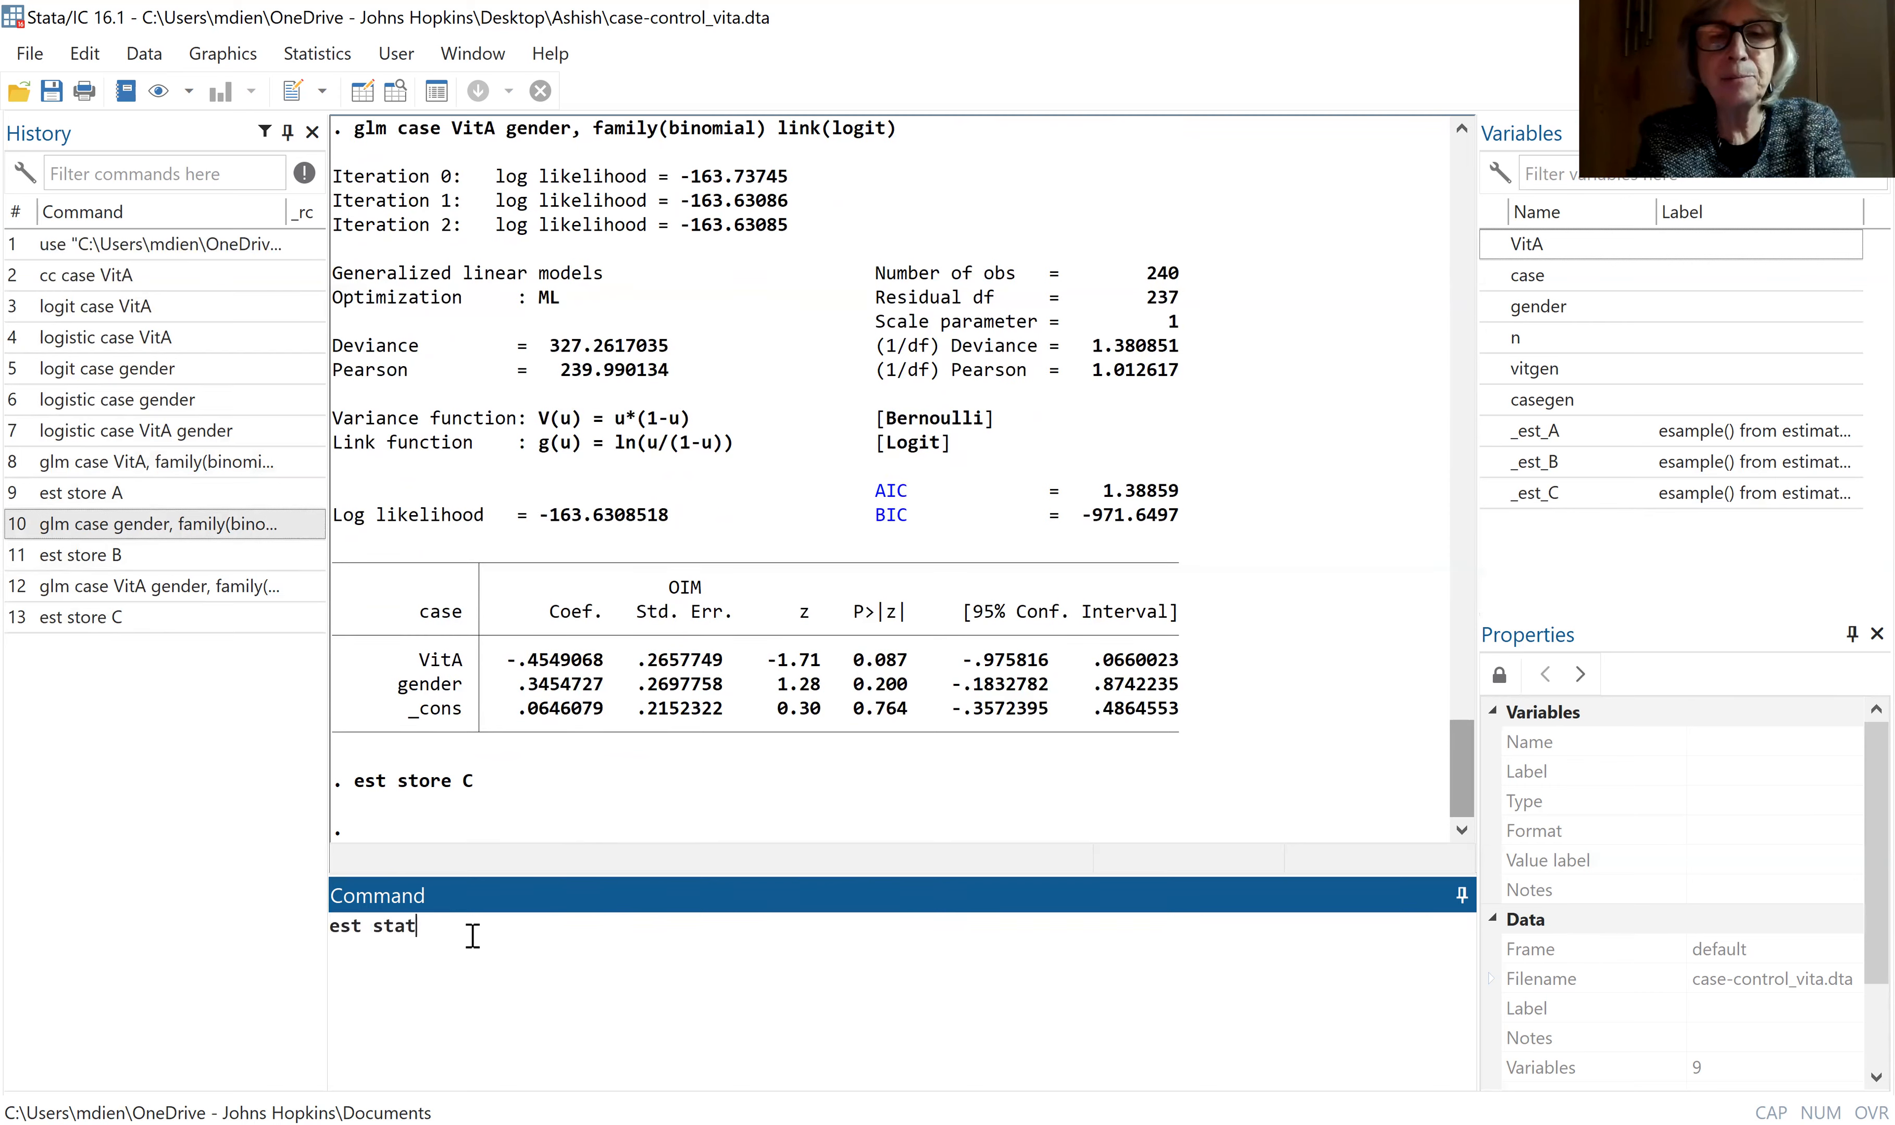
pyautogui.write('s *')
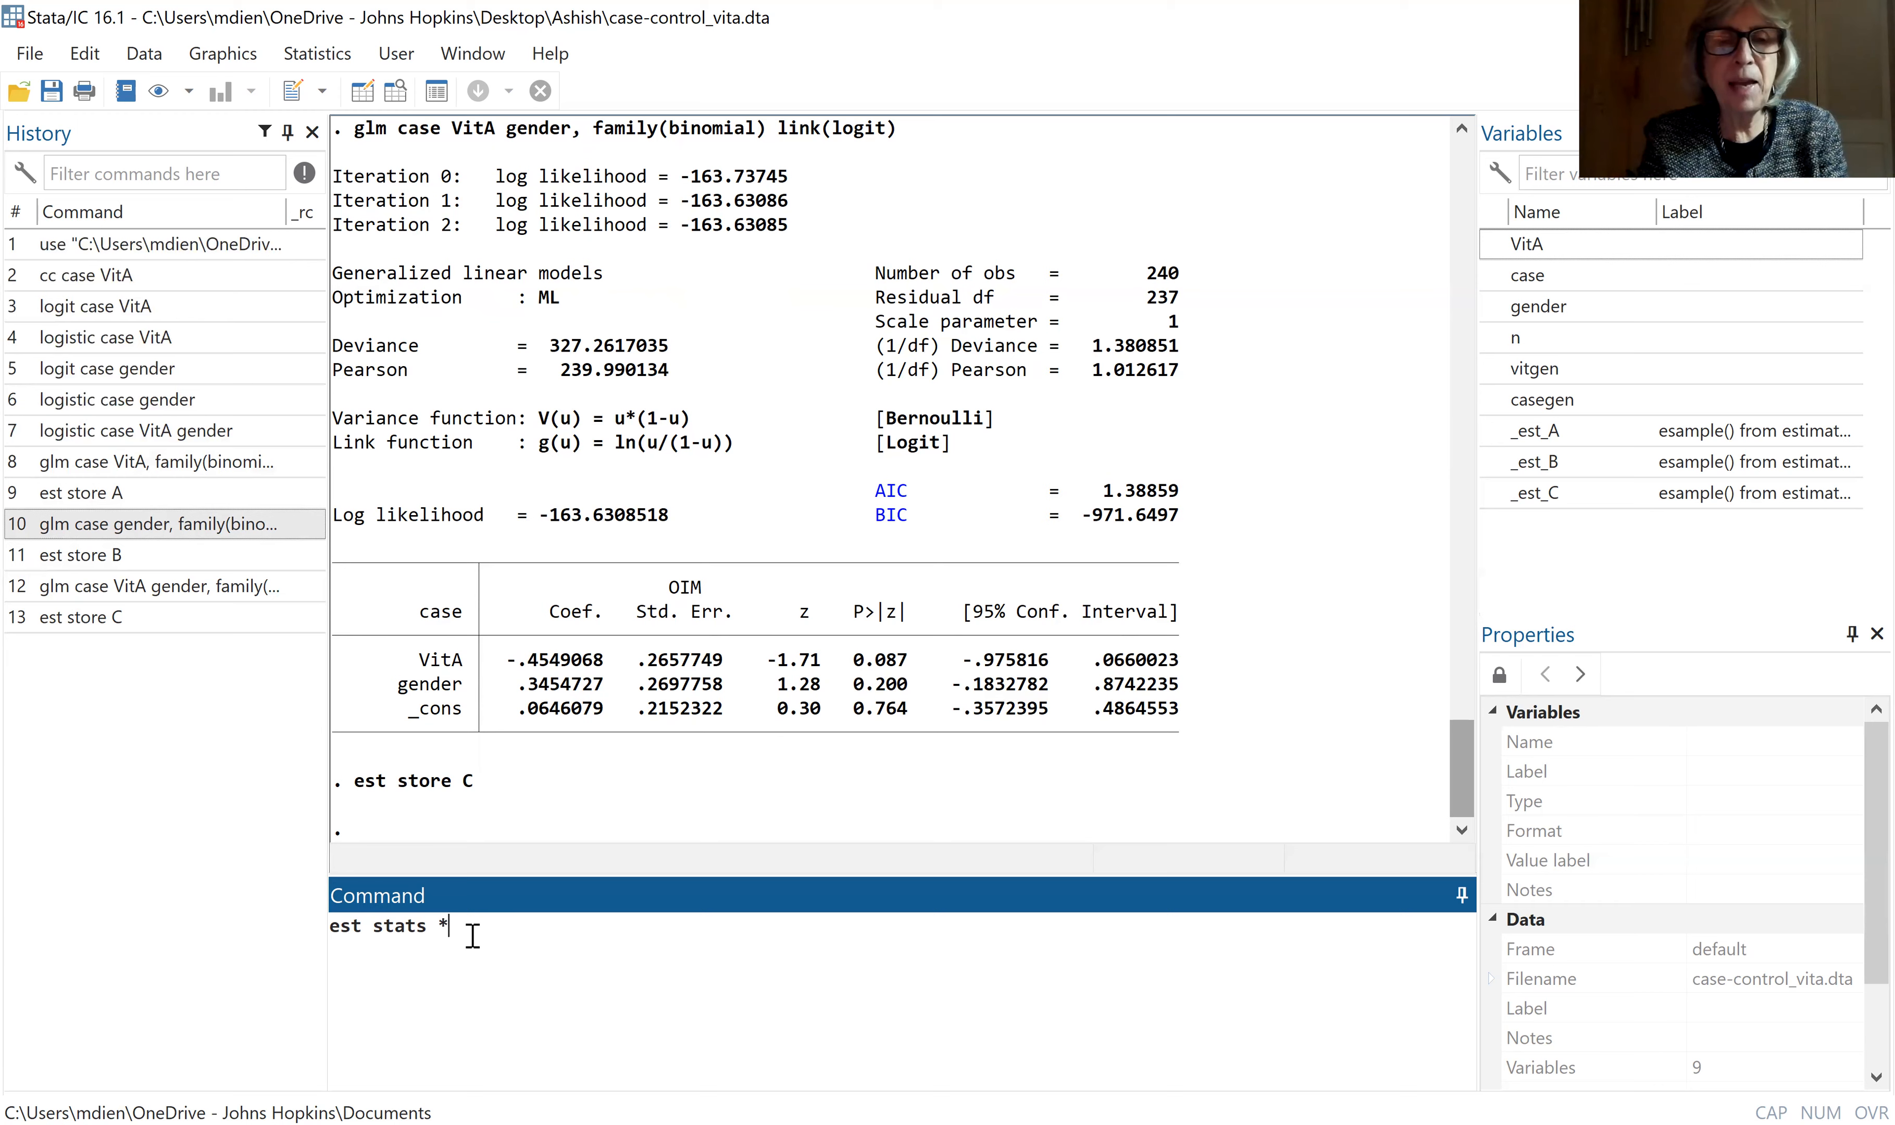
pyautogui.press('Return')
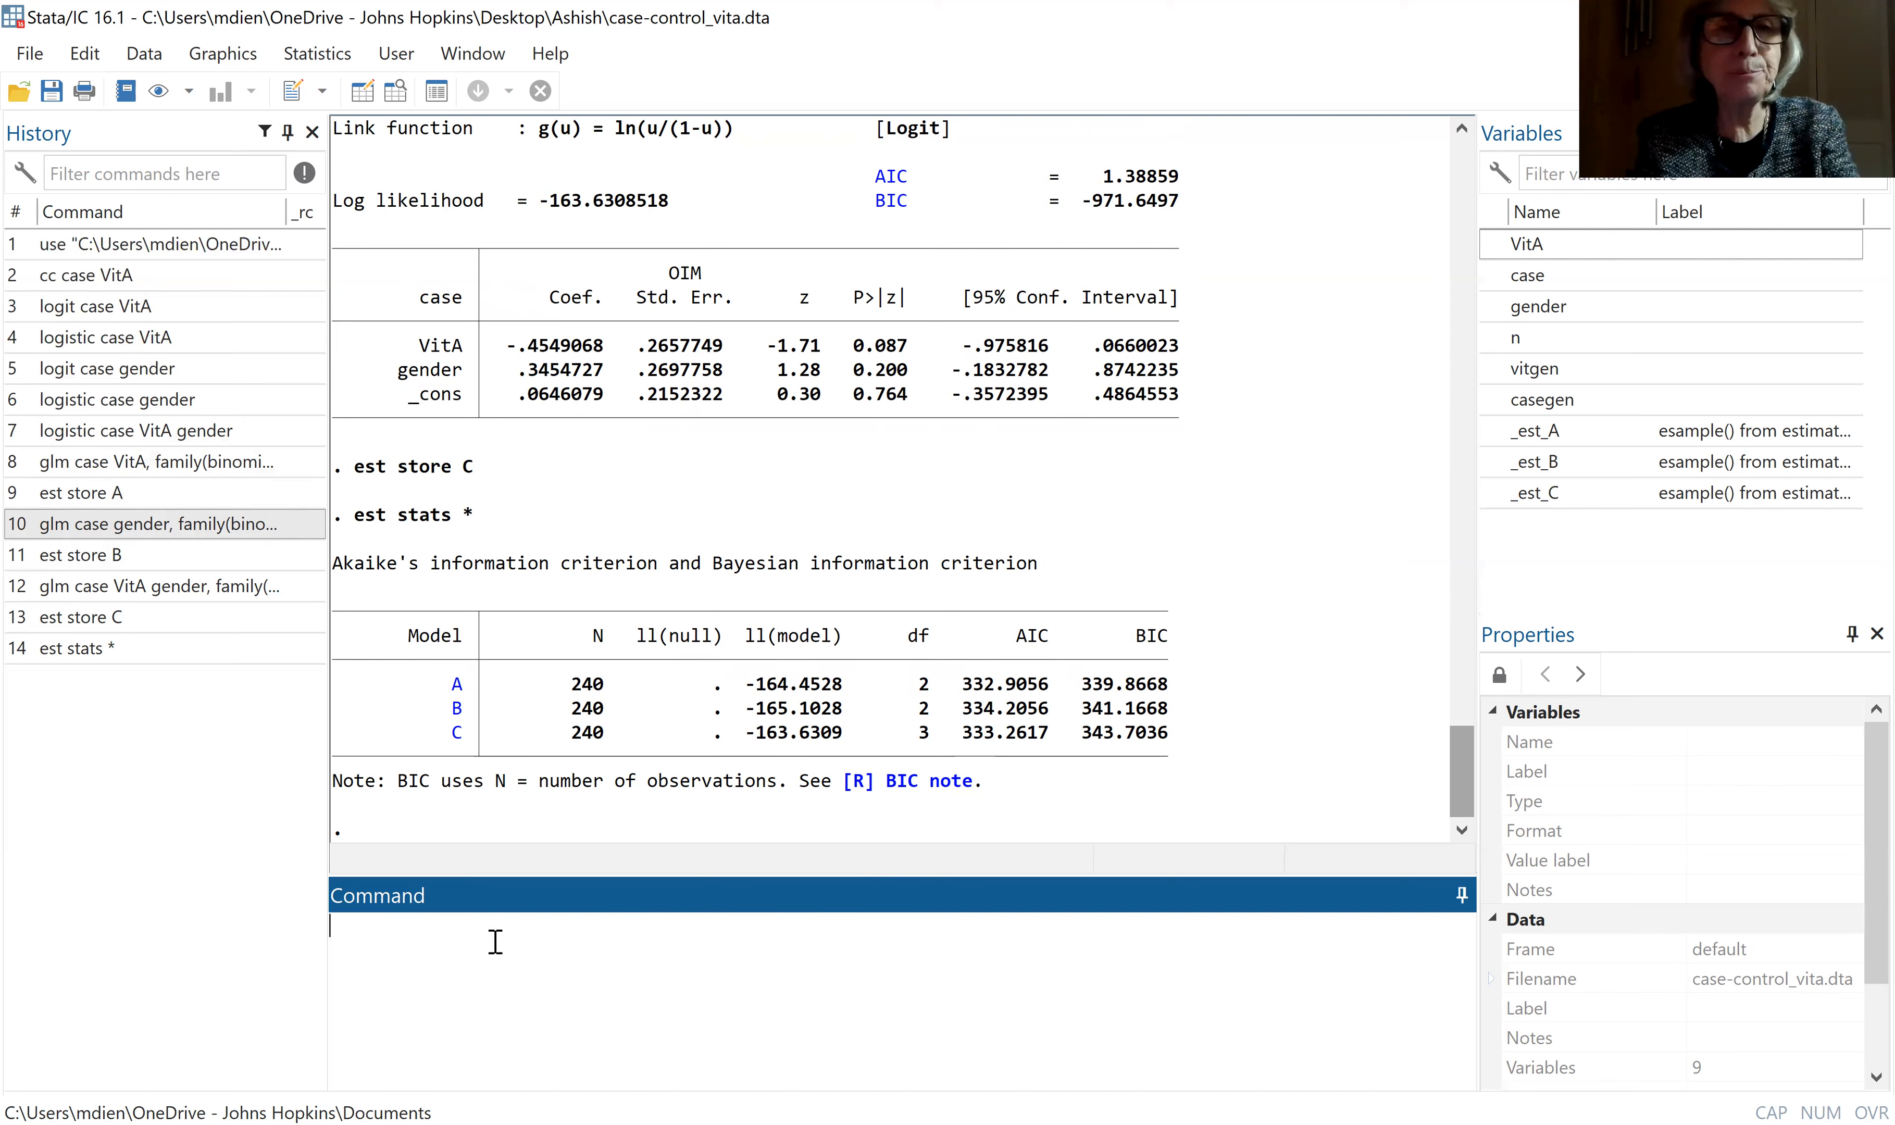
# Recall the two-predictor glm command, remove VitA and gender, and run glm case, family(binomial) link(logit) as the intercept-only model
pyautogui.click(173, 593)
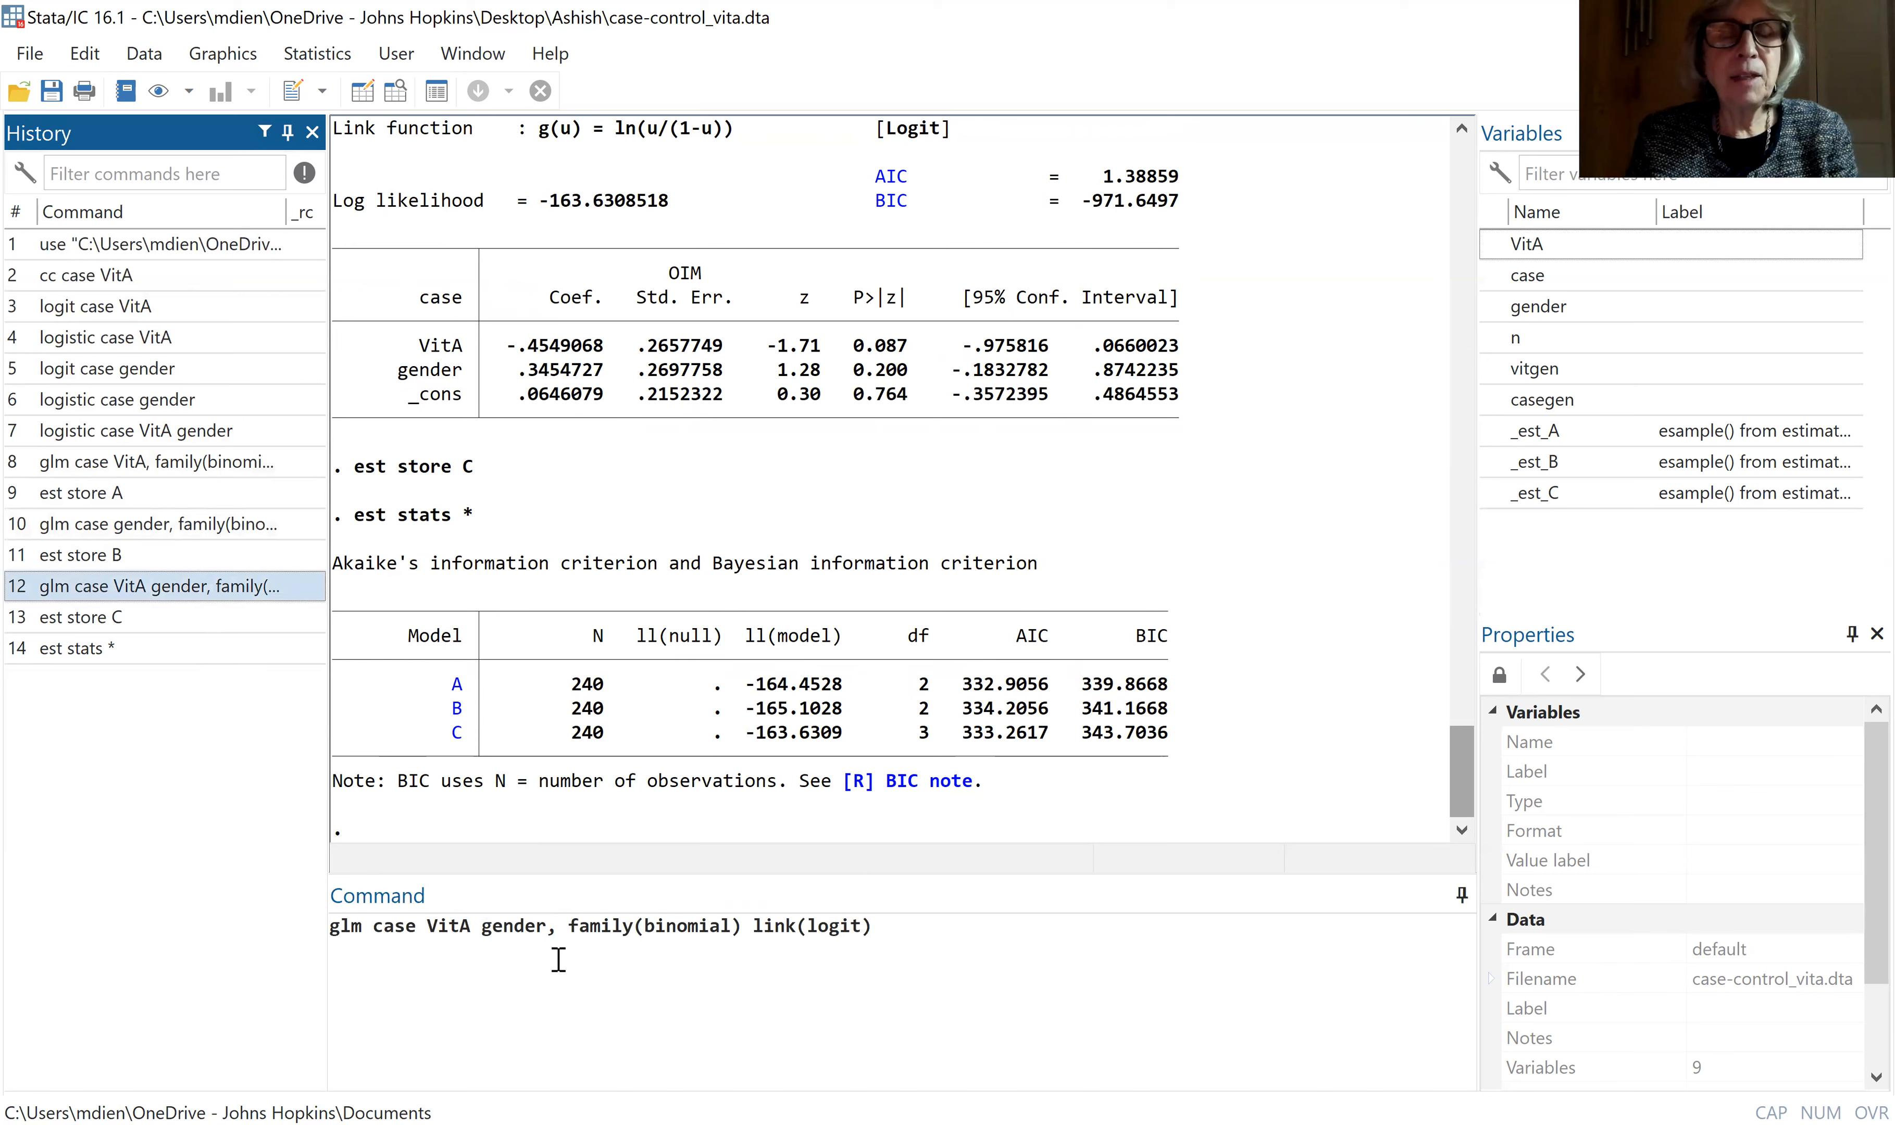
pyautogui.moveTo(428, 924); pyautogui.dragTo(542, 917)
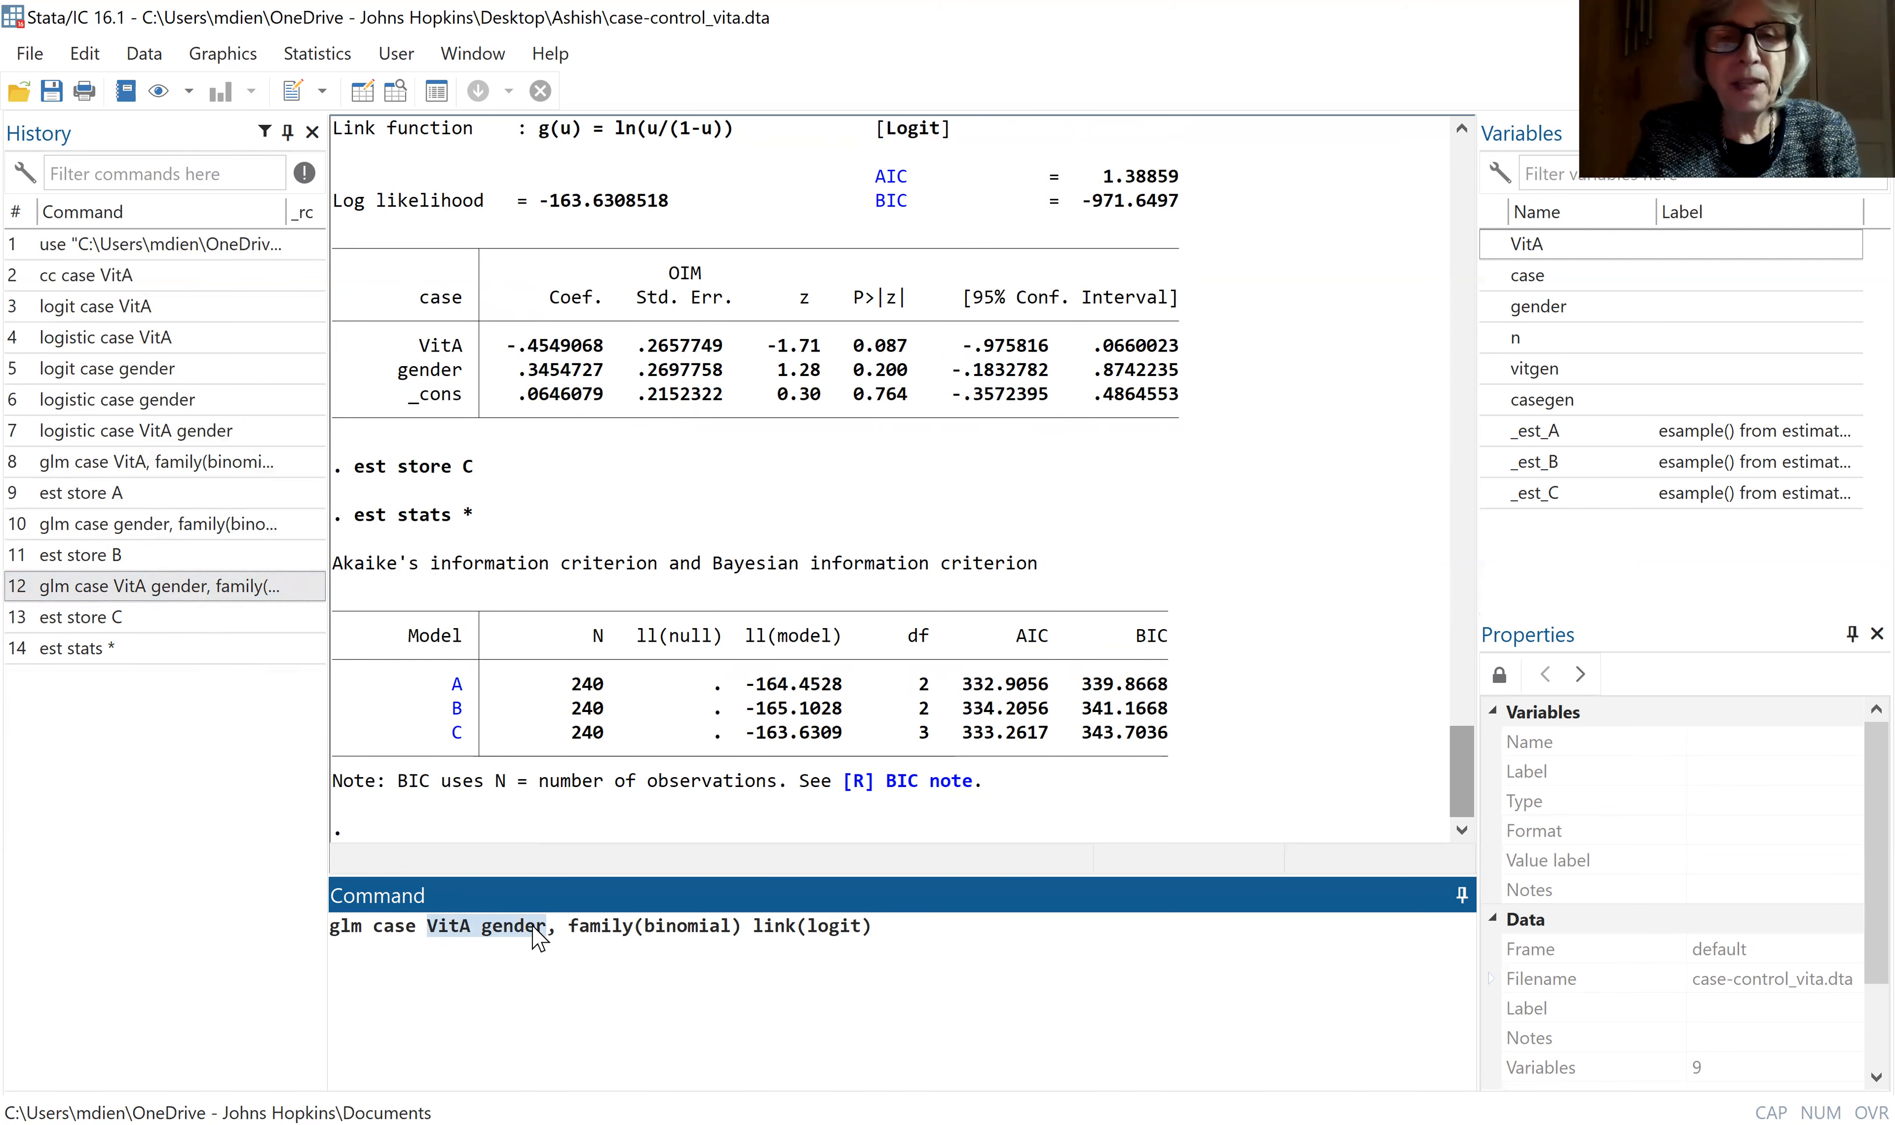
pyautogui.press('BackSpace')
pyautogui.press('BackSpace')
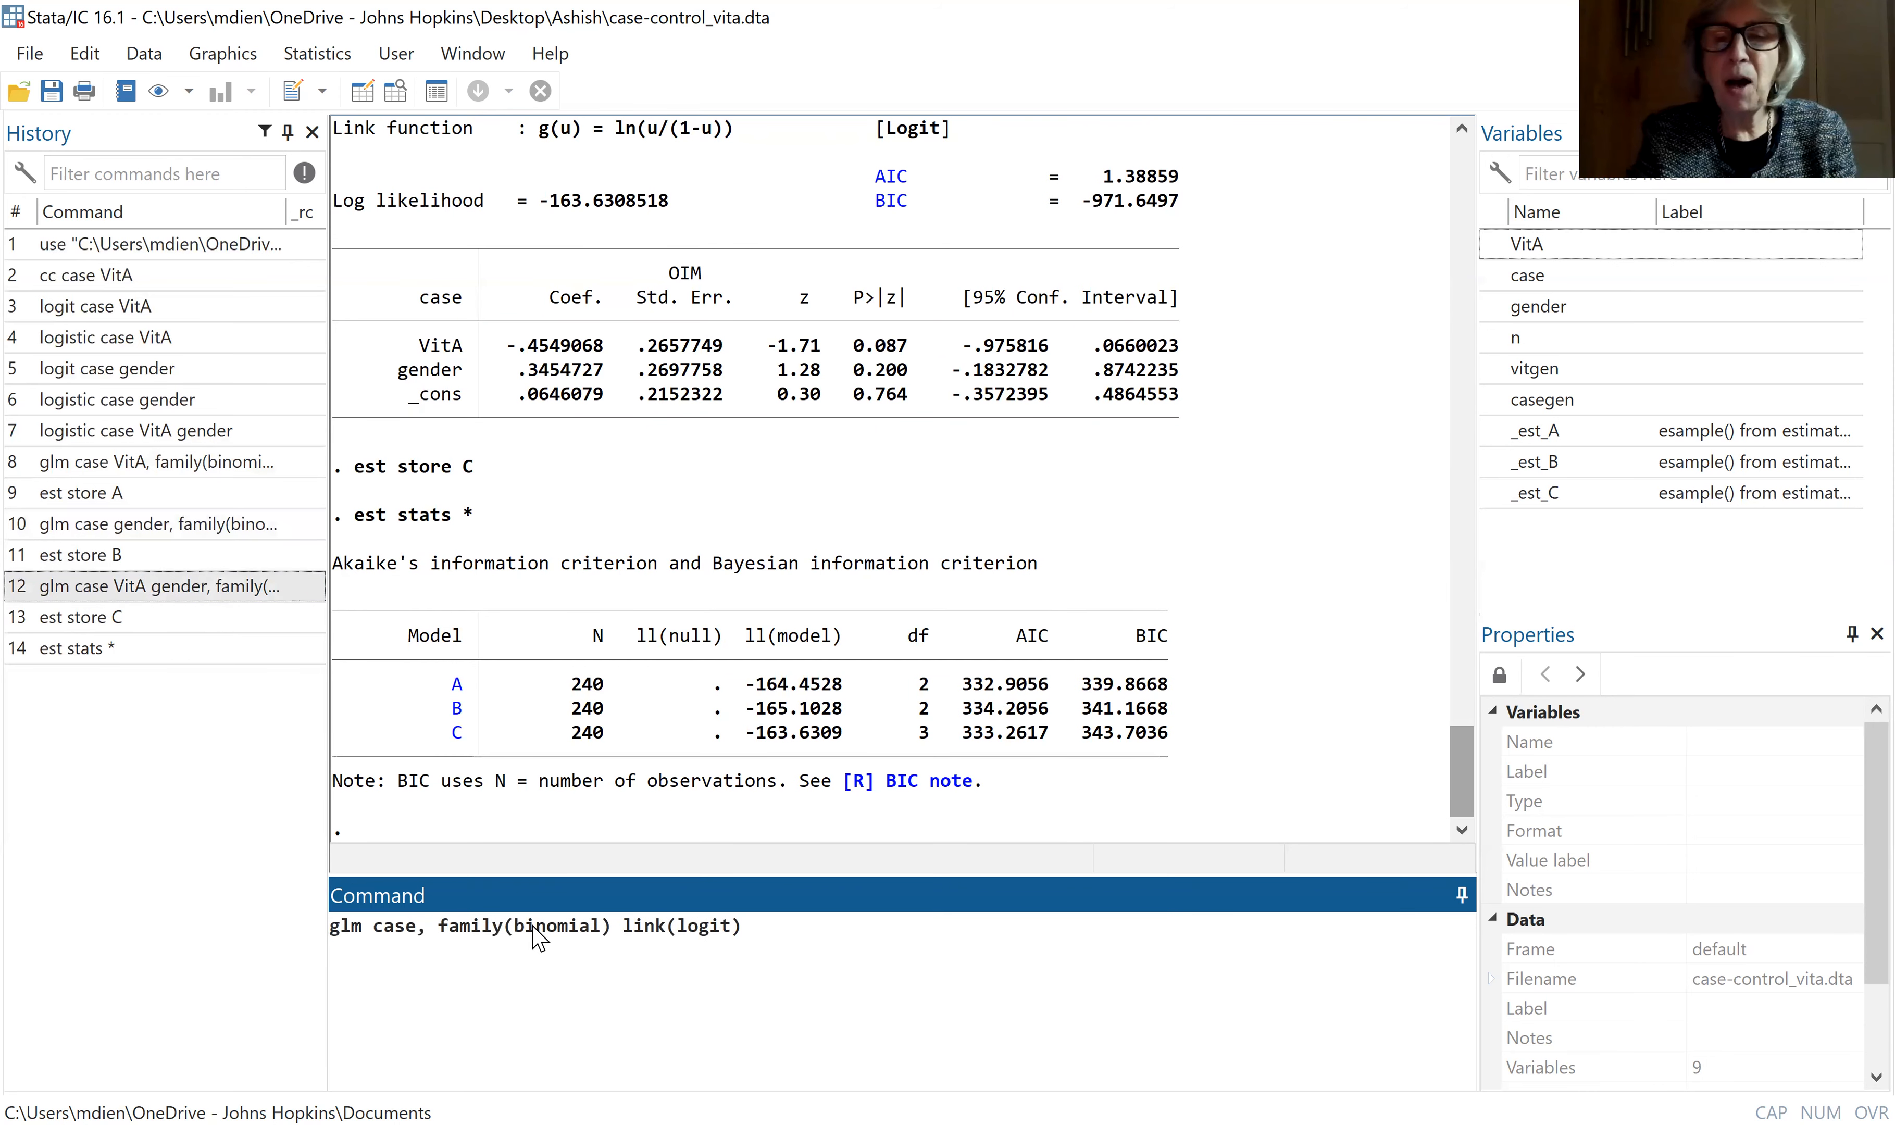
pyautogui.press('Return')
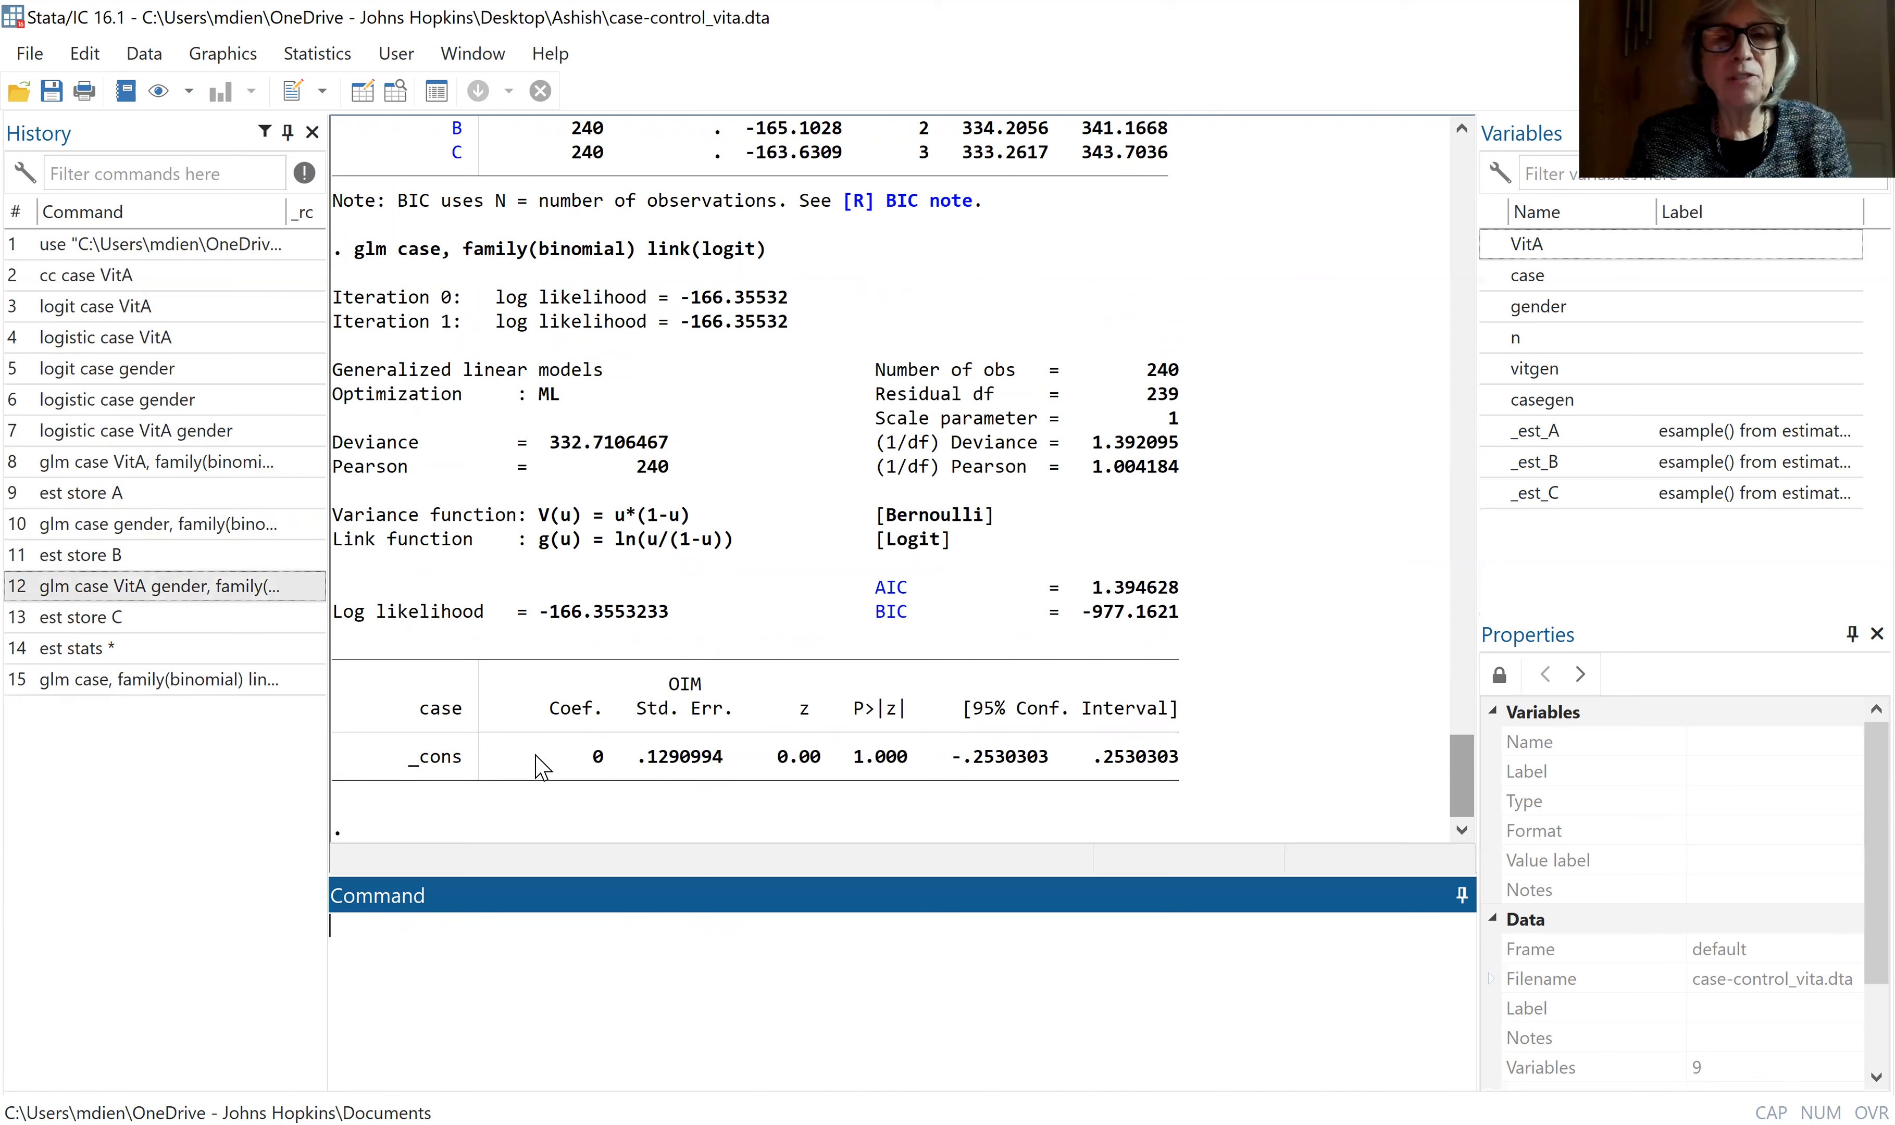
# Store the intercept-only model with est store D and rerun est stats * to compare all stored models
pyautogui.click(435, 851)
pyautogui.write('est st')
pyautogui.press('BackSpace')
pyautogui.press('BackSpace')
pyautogui.write('store')
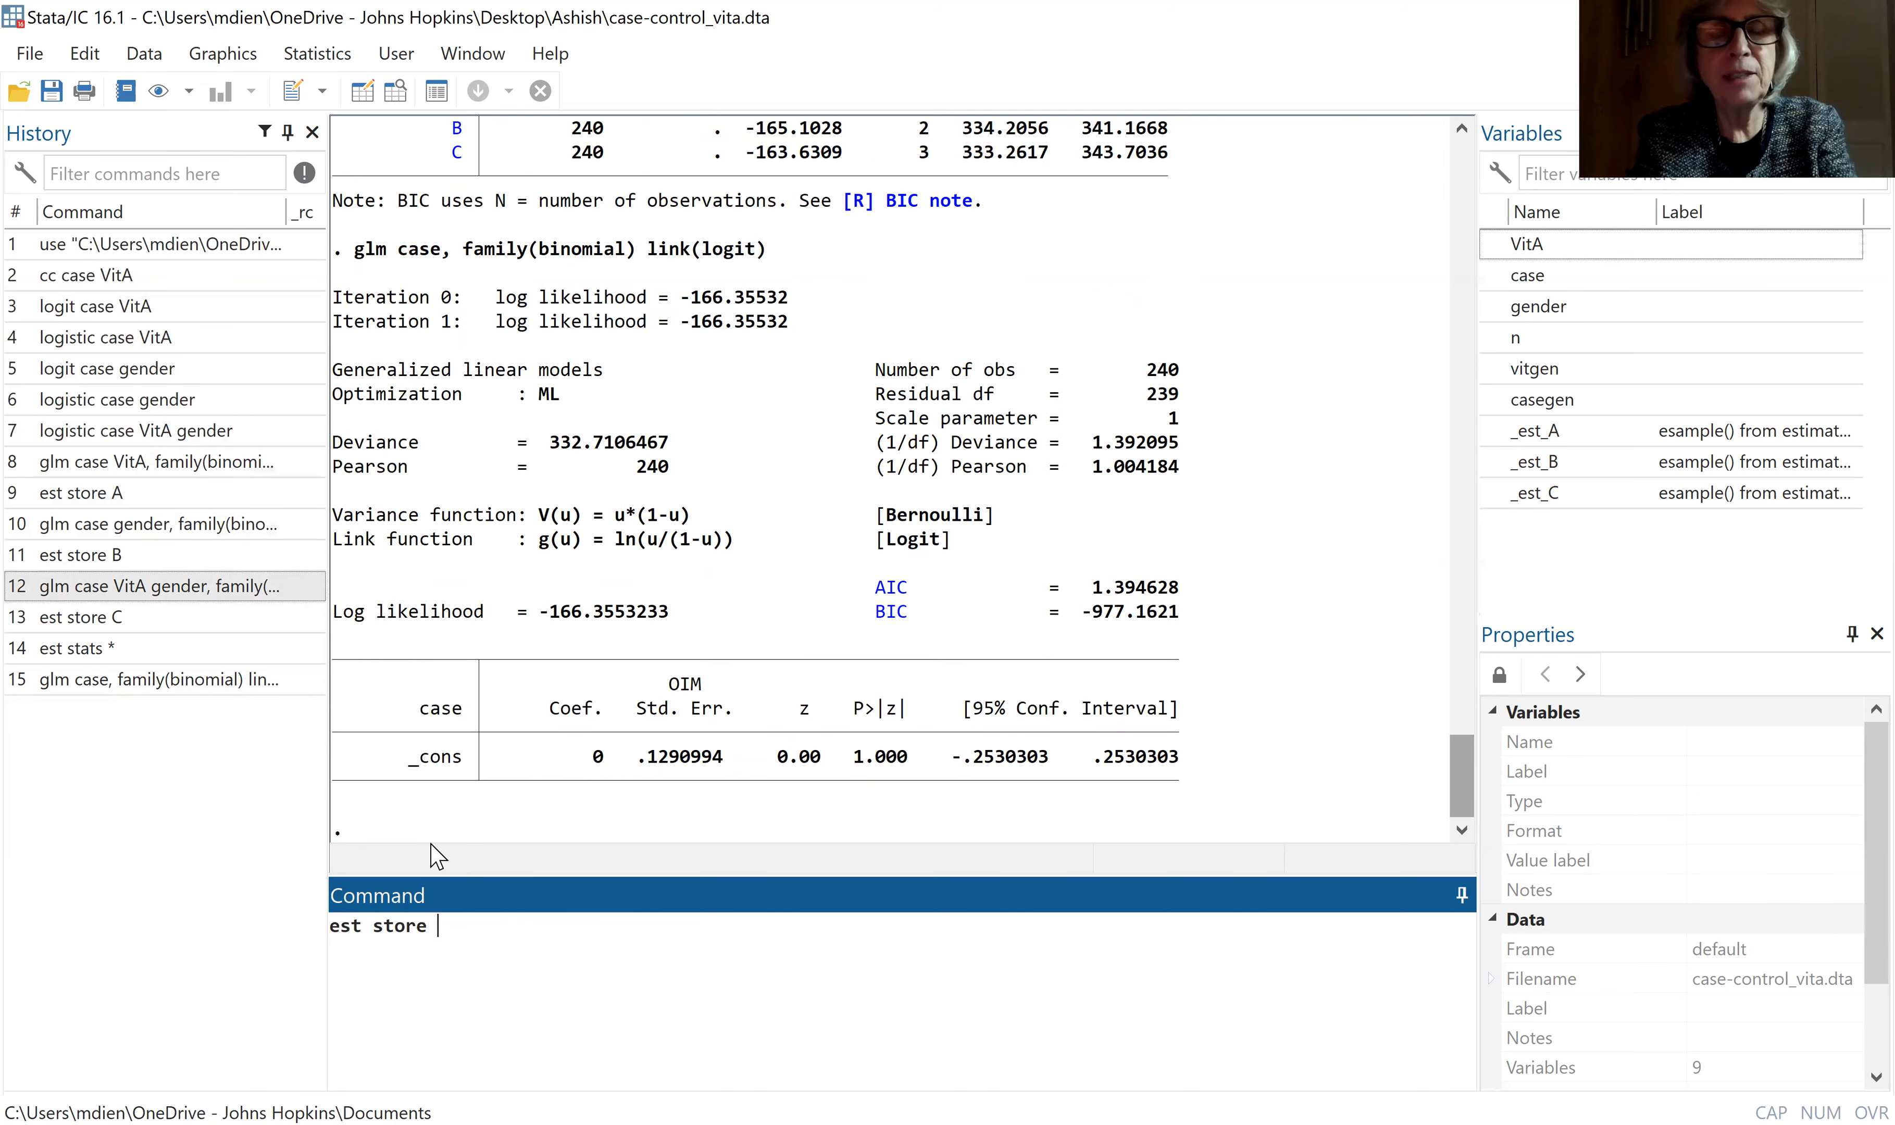
pyautogui.write(' D')
pyautogui.press('Return')
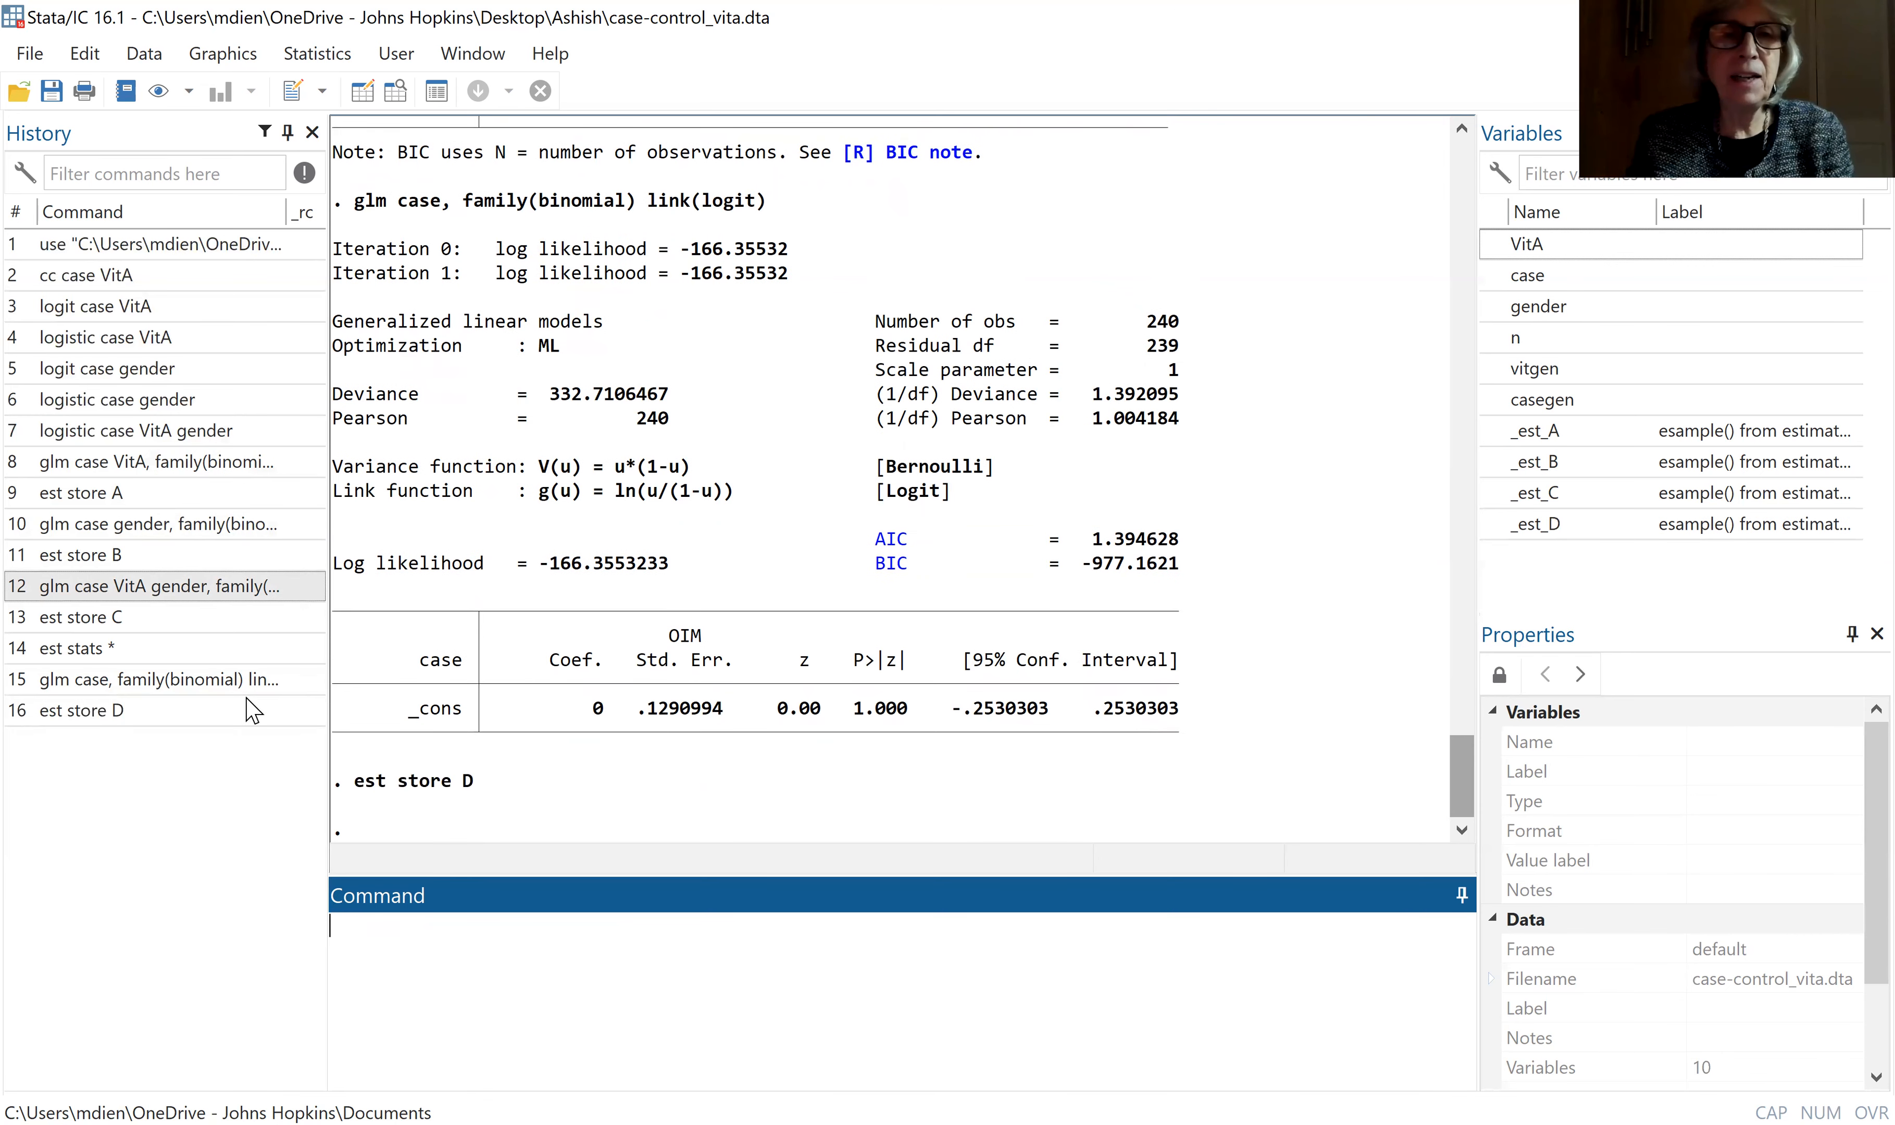
pyautogui.click(43, 648)
pyautogui.doubleClick(44, 648)
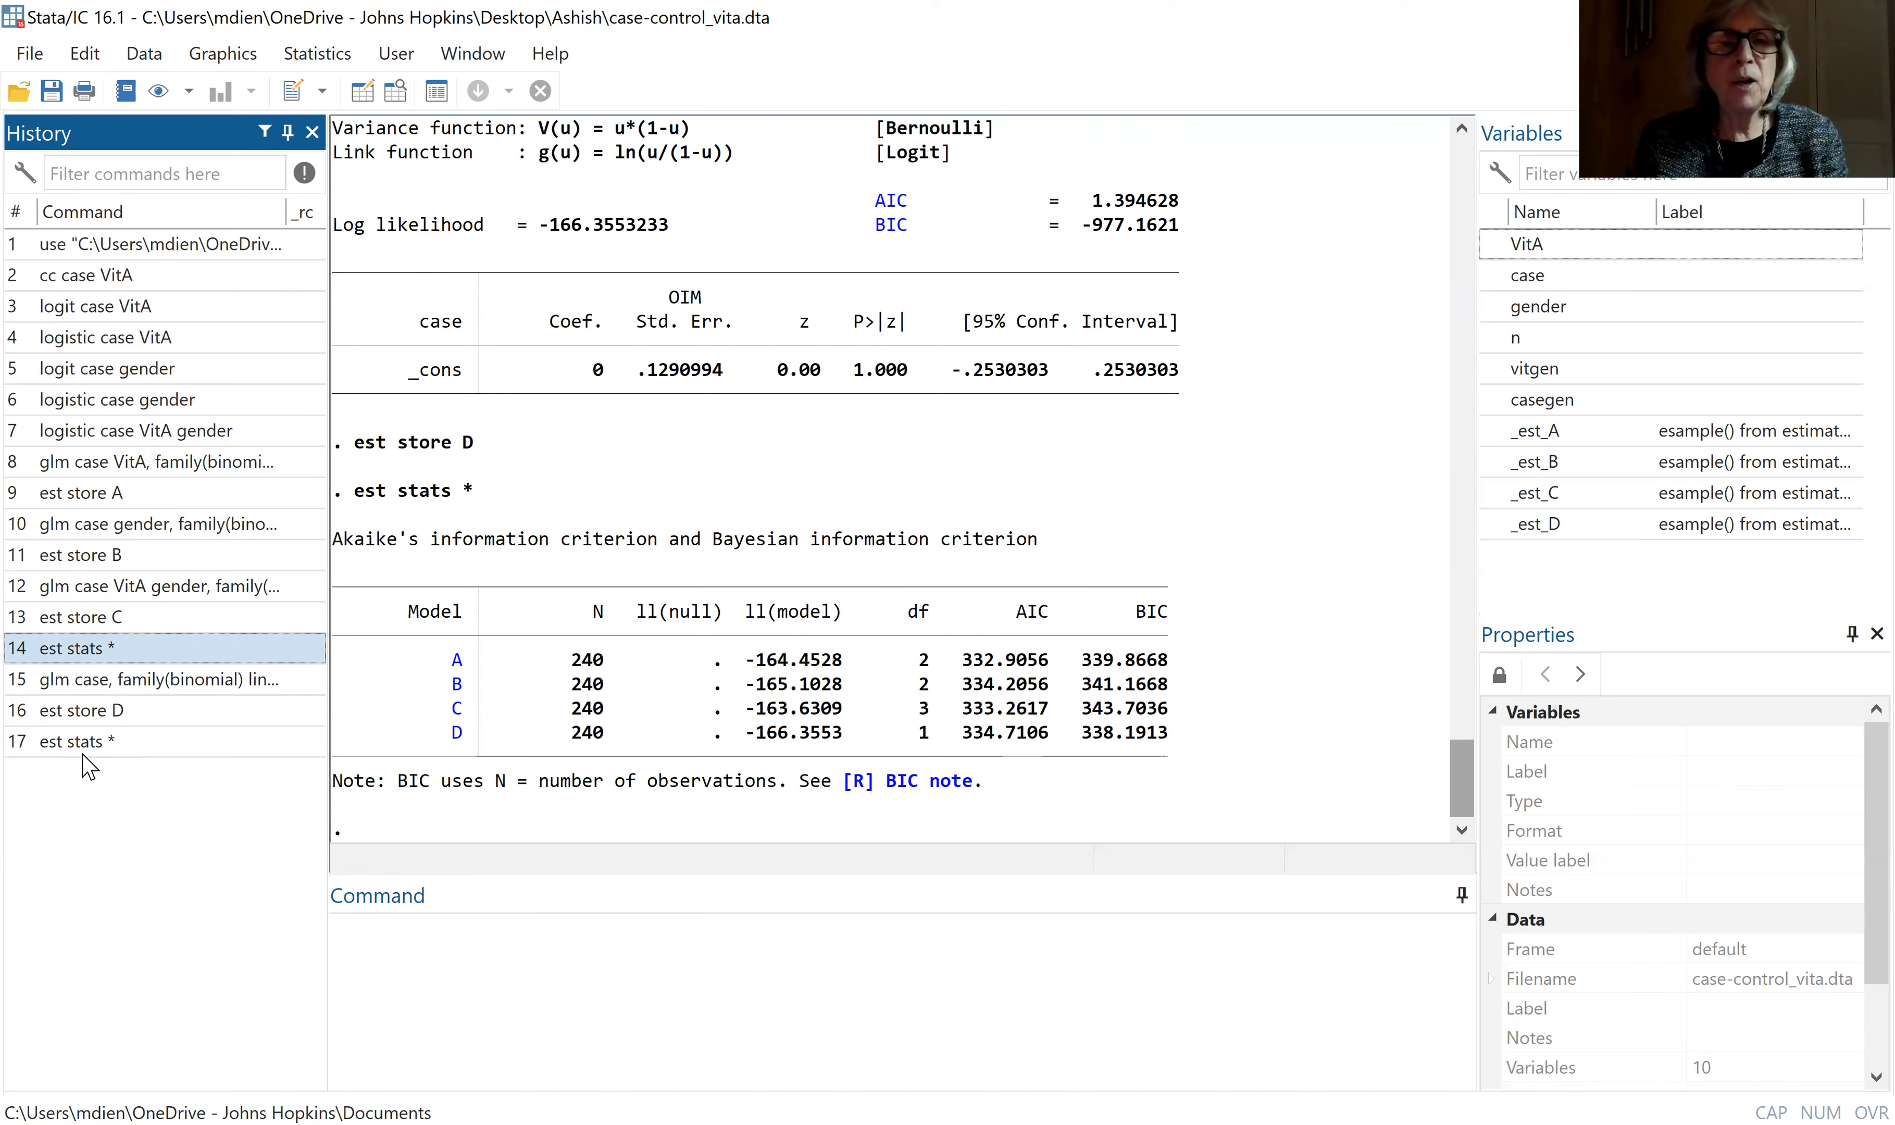
# Recall and rerun glm case VitA, family(binomial) link(logit) to make the VitA model the active estimation
pyautogui.click(92, 462)
pyautogui.click(834, 932)
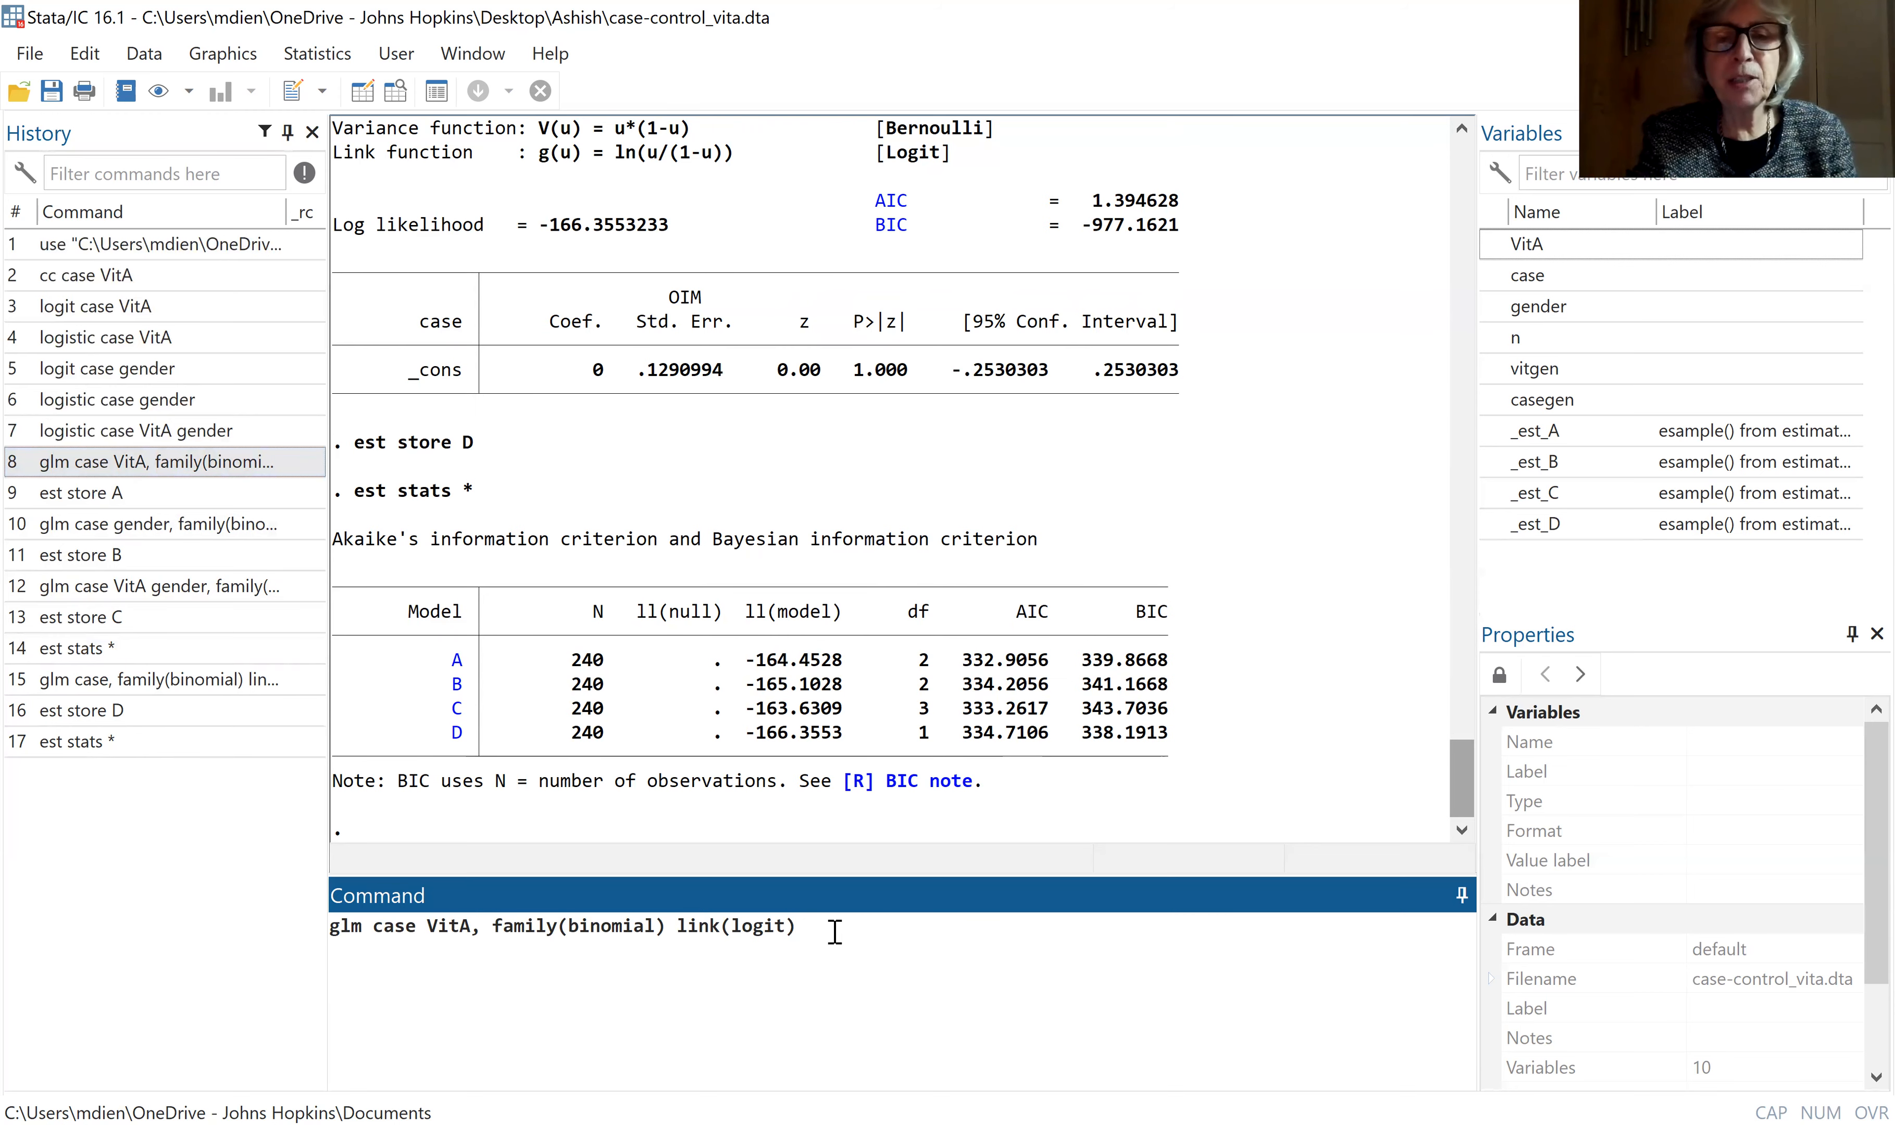
pyautogui.press('Return')
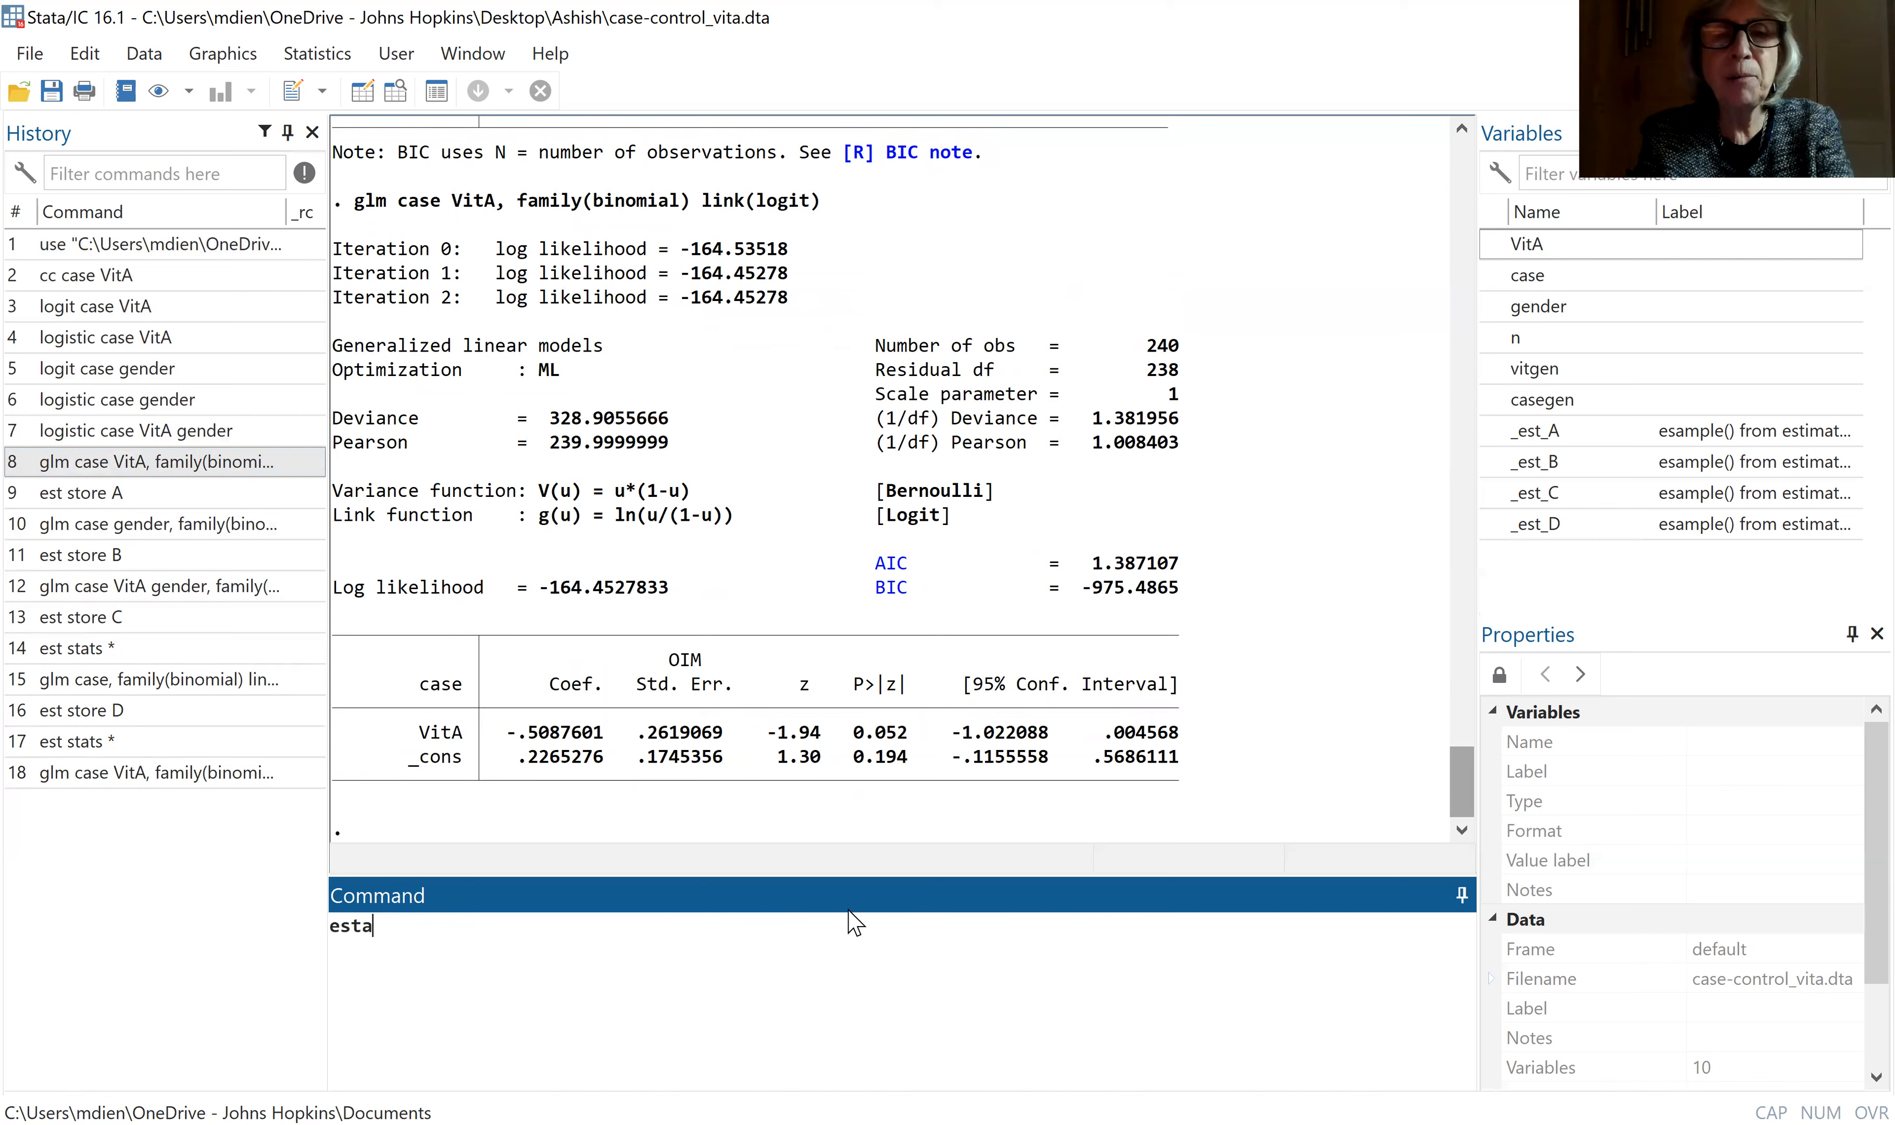
# Try to run a goodness-of-fit test on the VitA glm model with estat gof
pyautogui.write('estat gof')
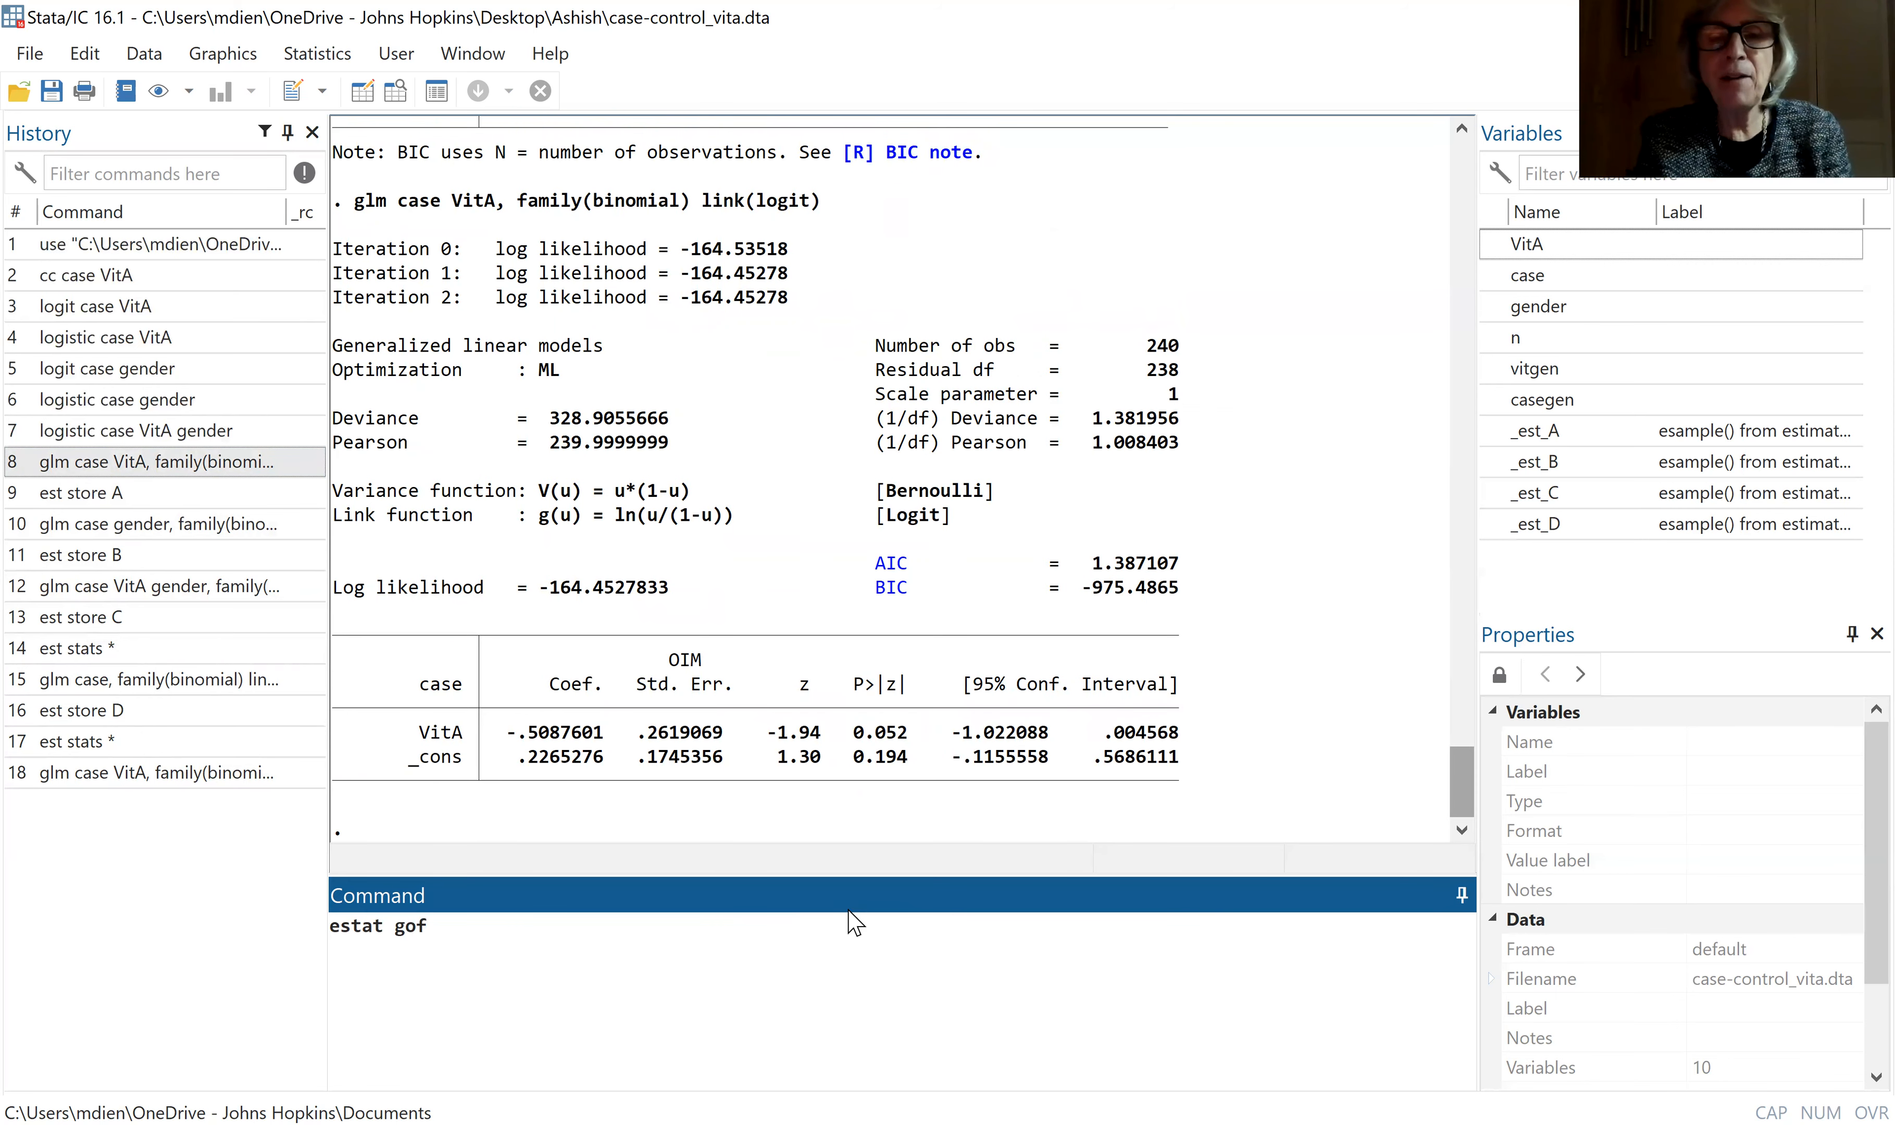
pyautogui.press('Return')
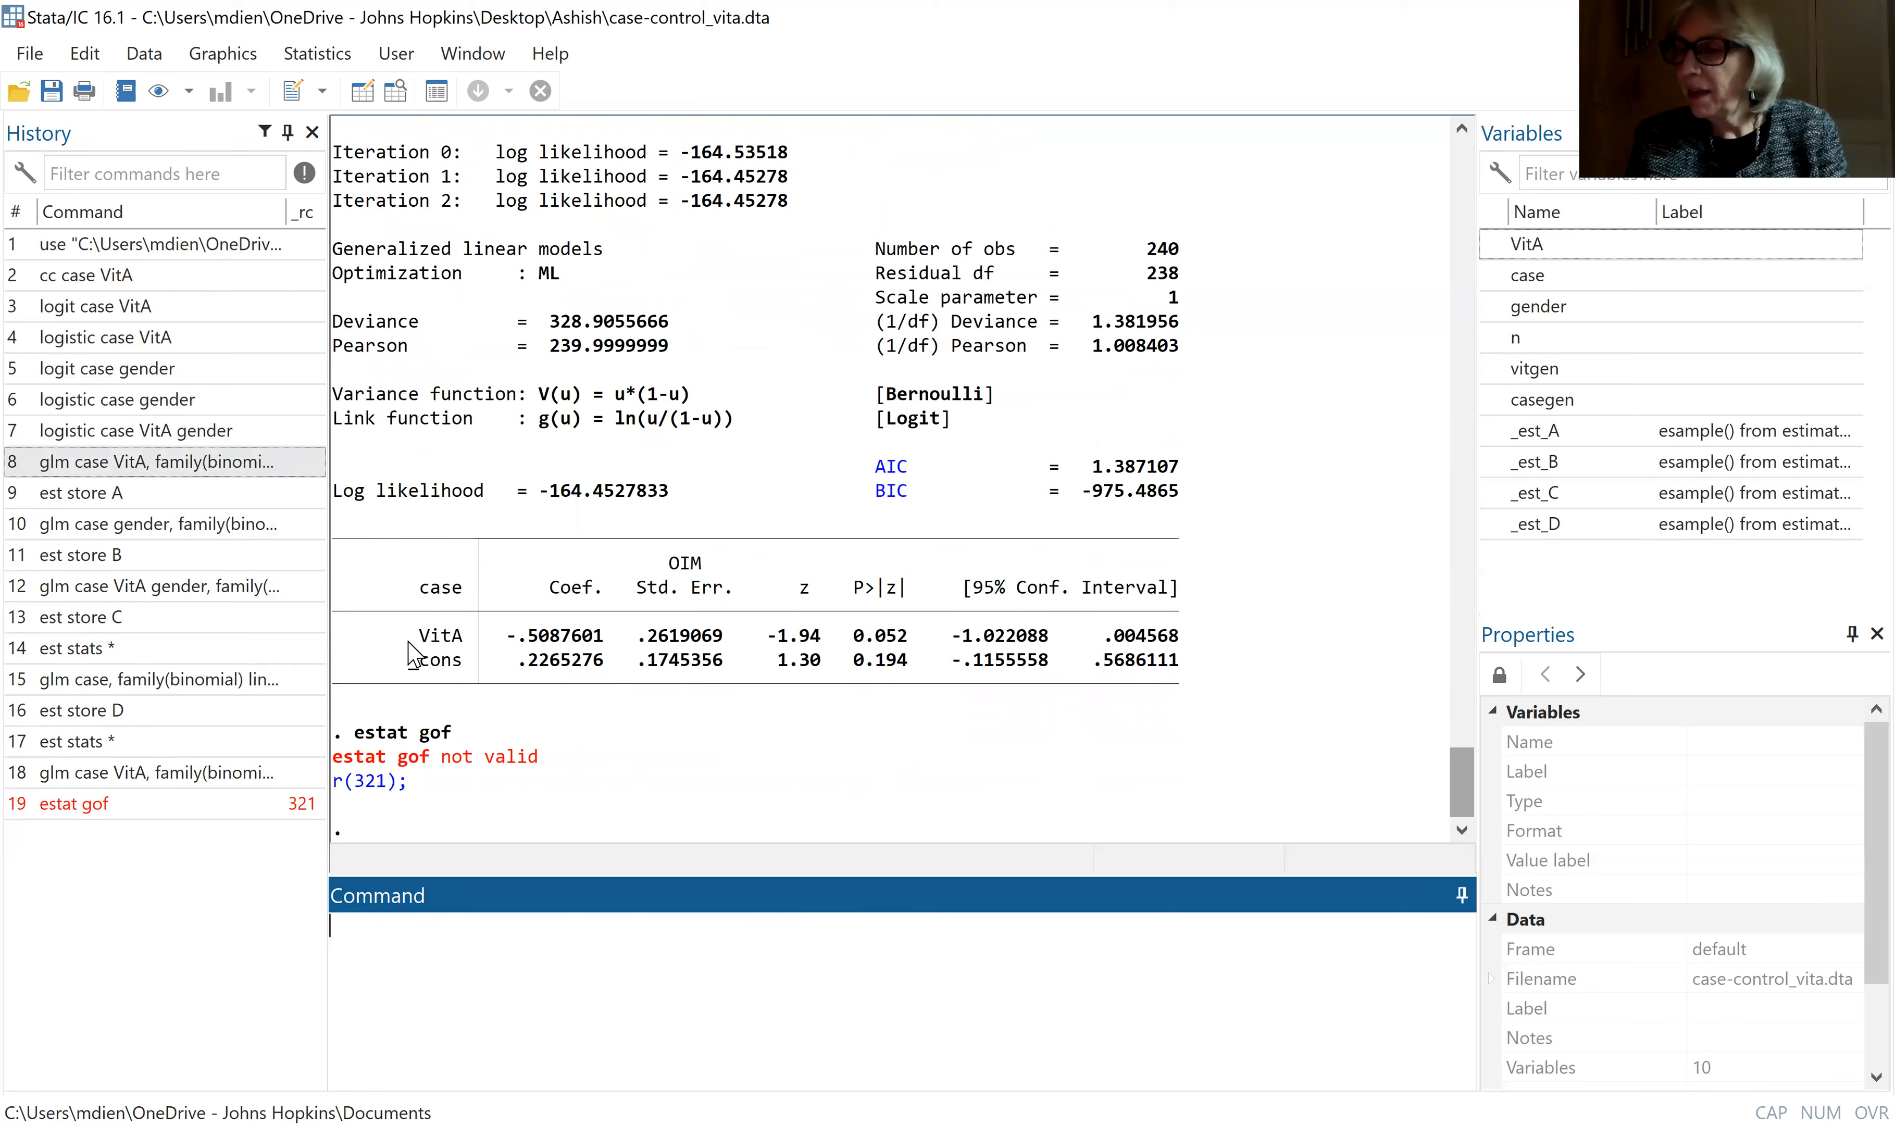
pyautogui.write('estat gof')
pyautogui.press('Return')
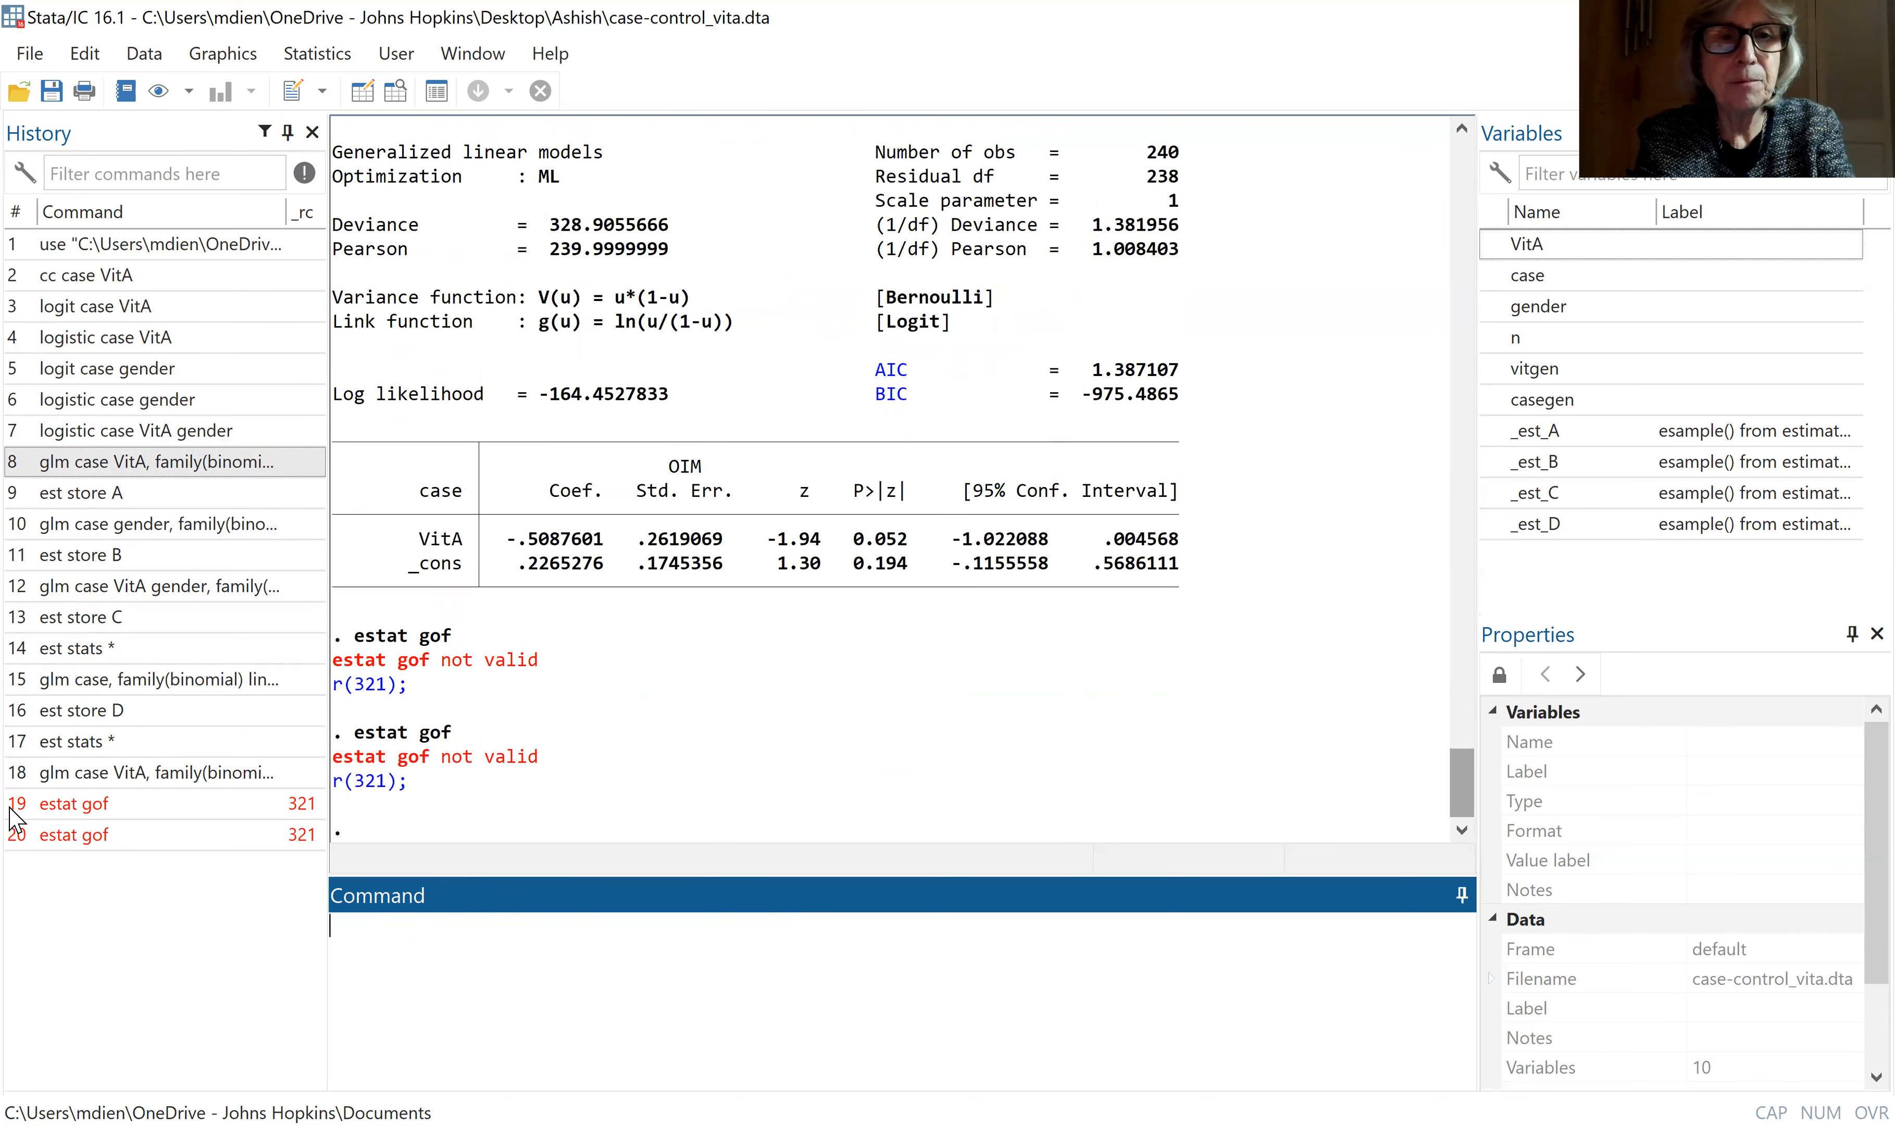
# Recall the estat gof command, change it to est gof, and try to run it on the VitA glm model
pyautogui.click(82, 837)
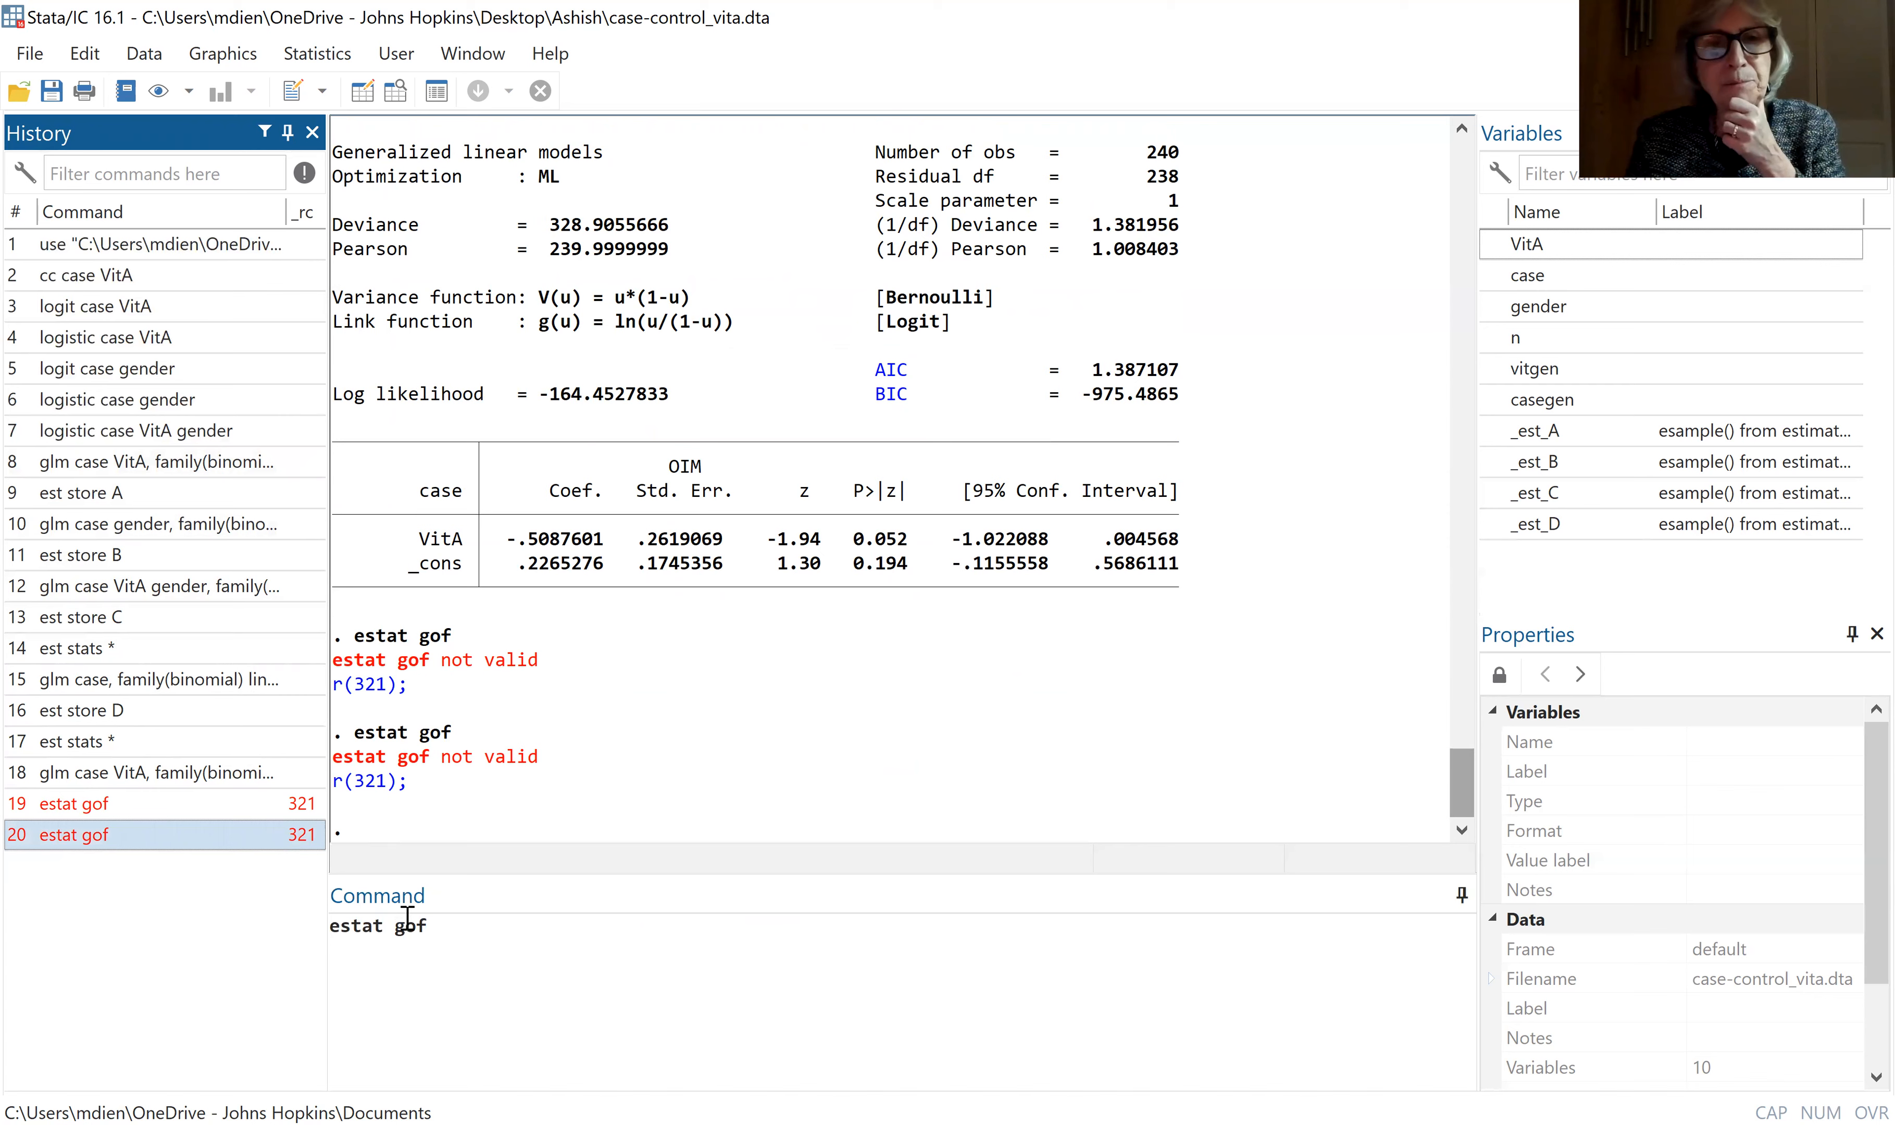
pyautogui.click(384, 925)
pyautogui.moveTo(384, 926); pyautogui.dragTo(323, 923)
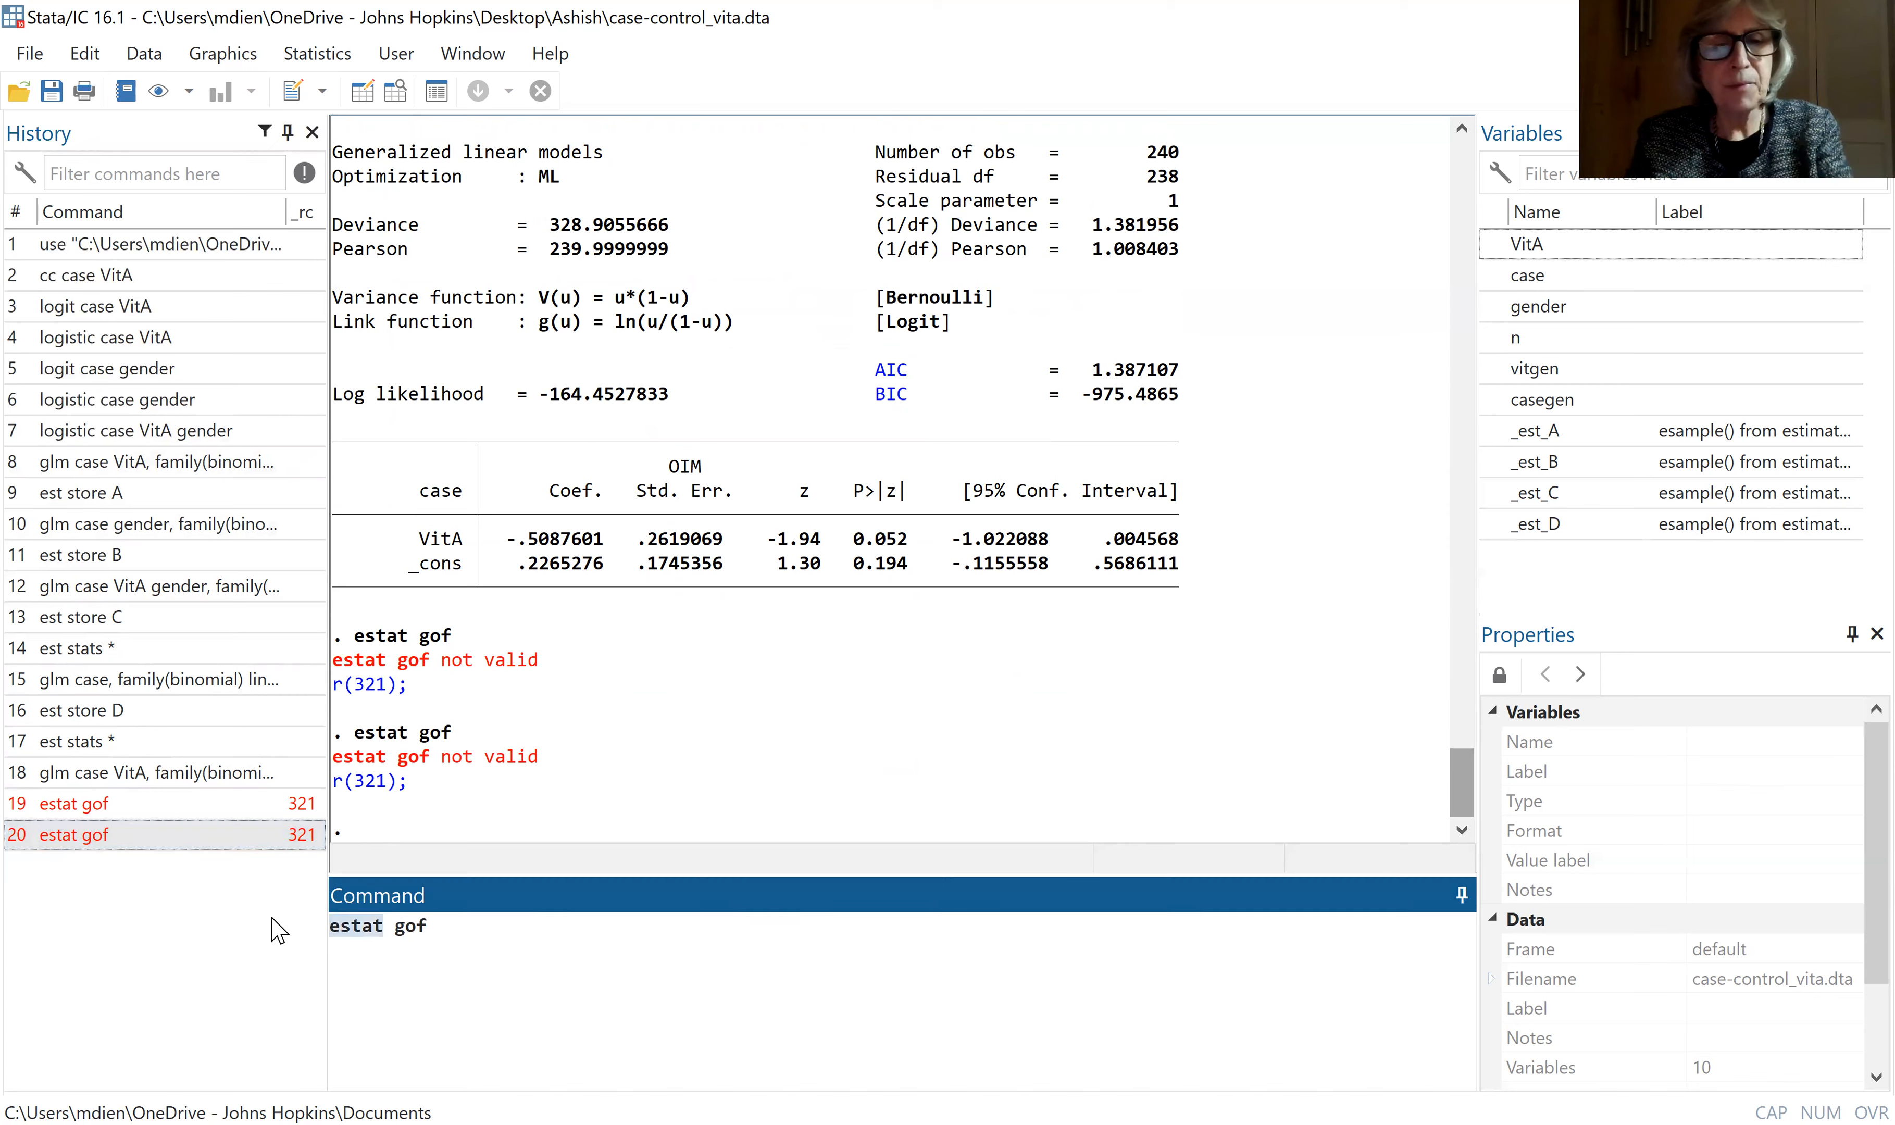
pyautogui.write('est')
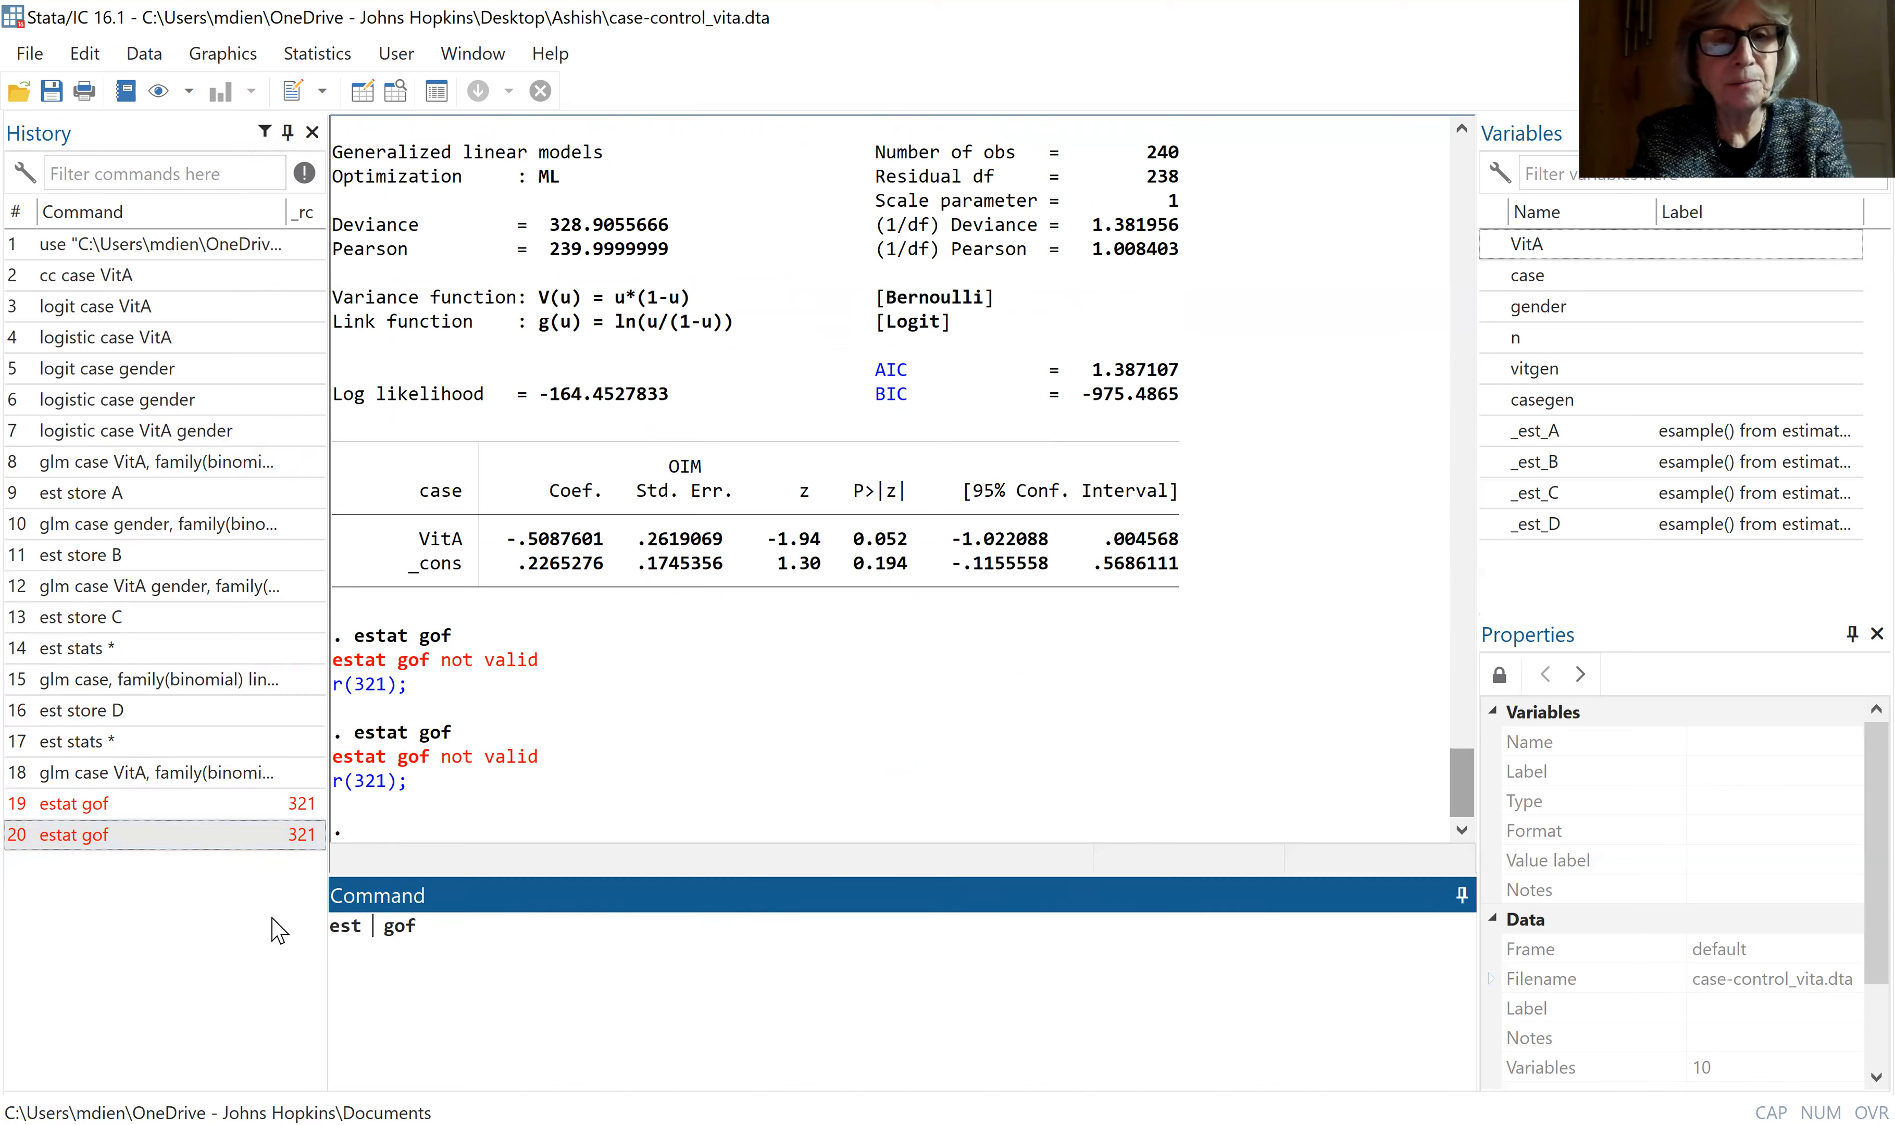
pyautogui.press('Delete')
pyautogui.press('Return')
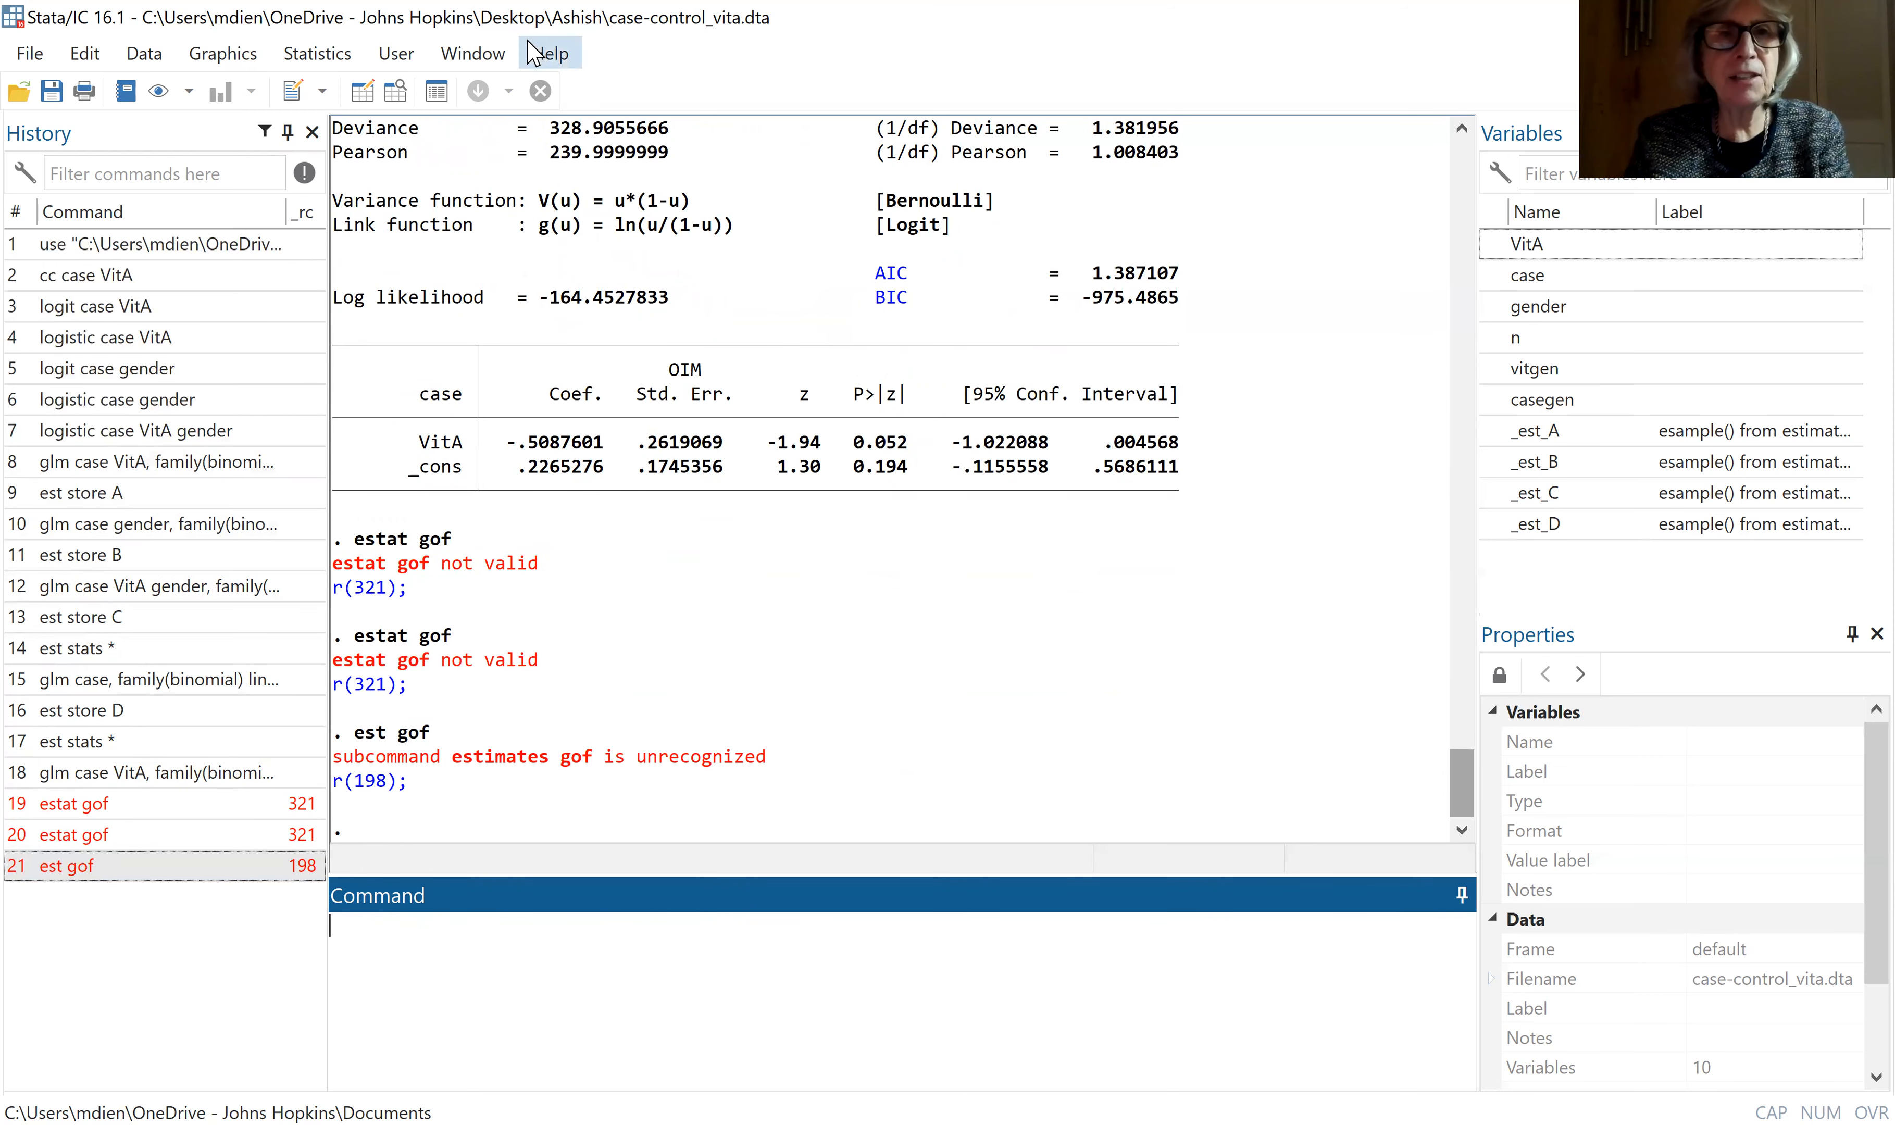
# Look up the help for the estat gof command to see which estimation commands support it, and close the help
pyautogui.click(555, 56)
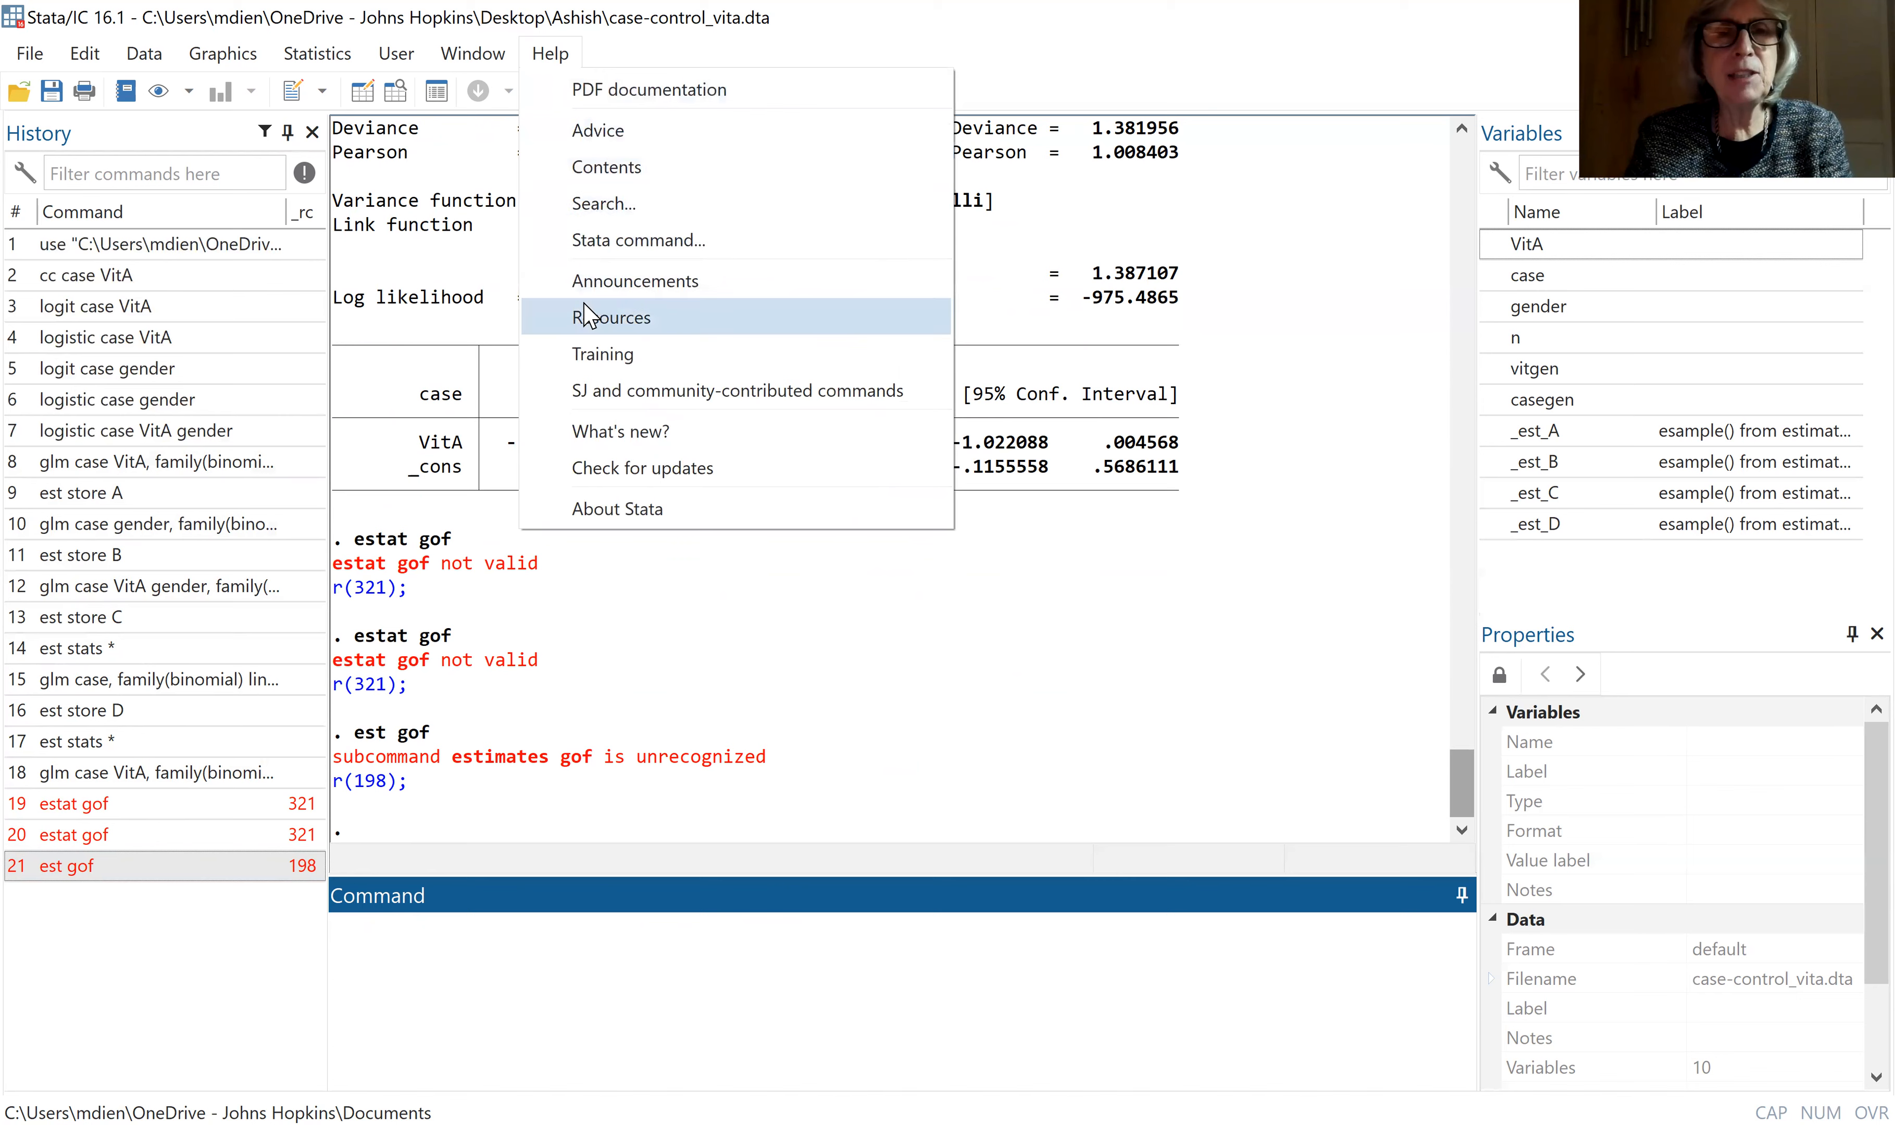
pyautogui.click(632, 245)
pyautogui.write('estat g')
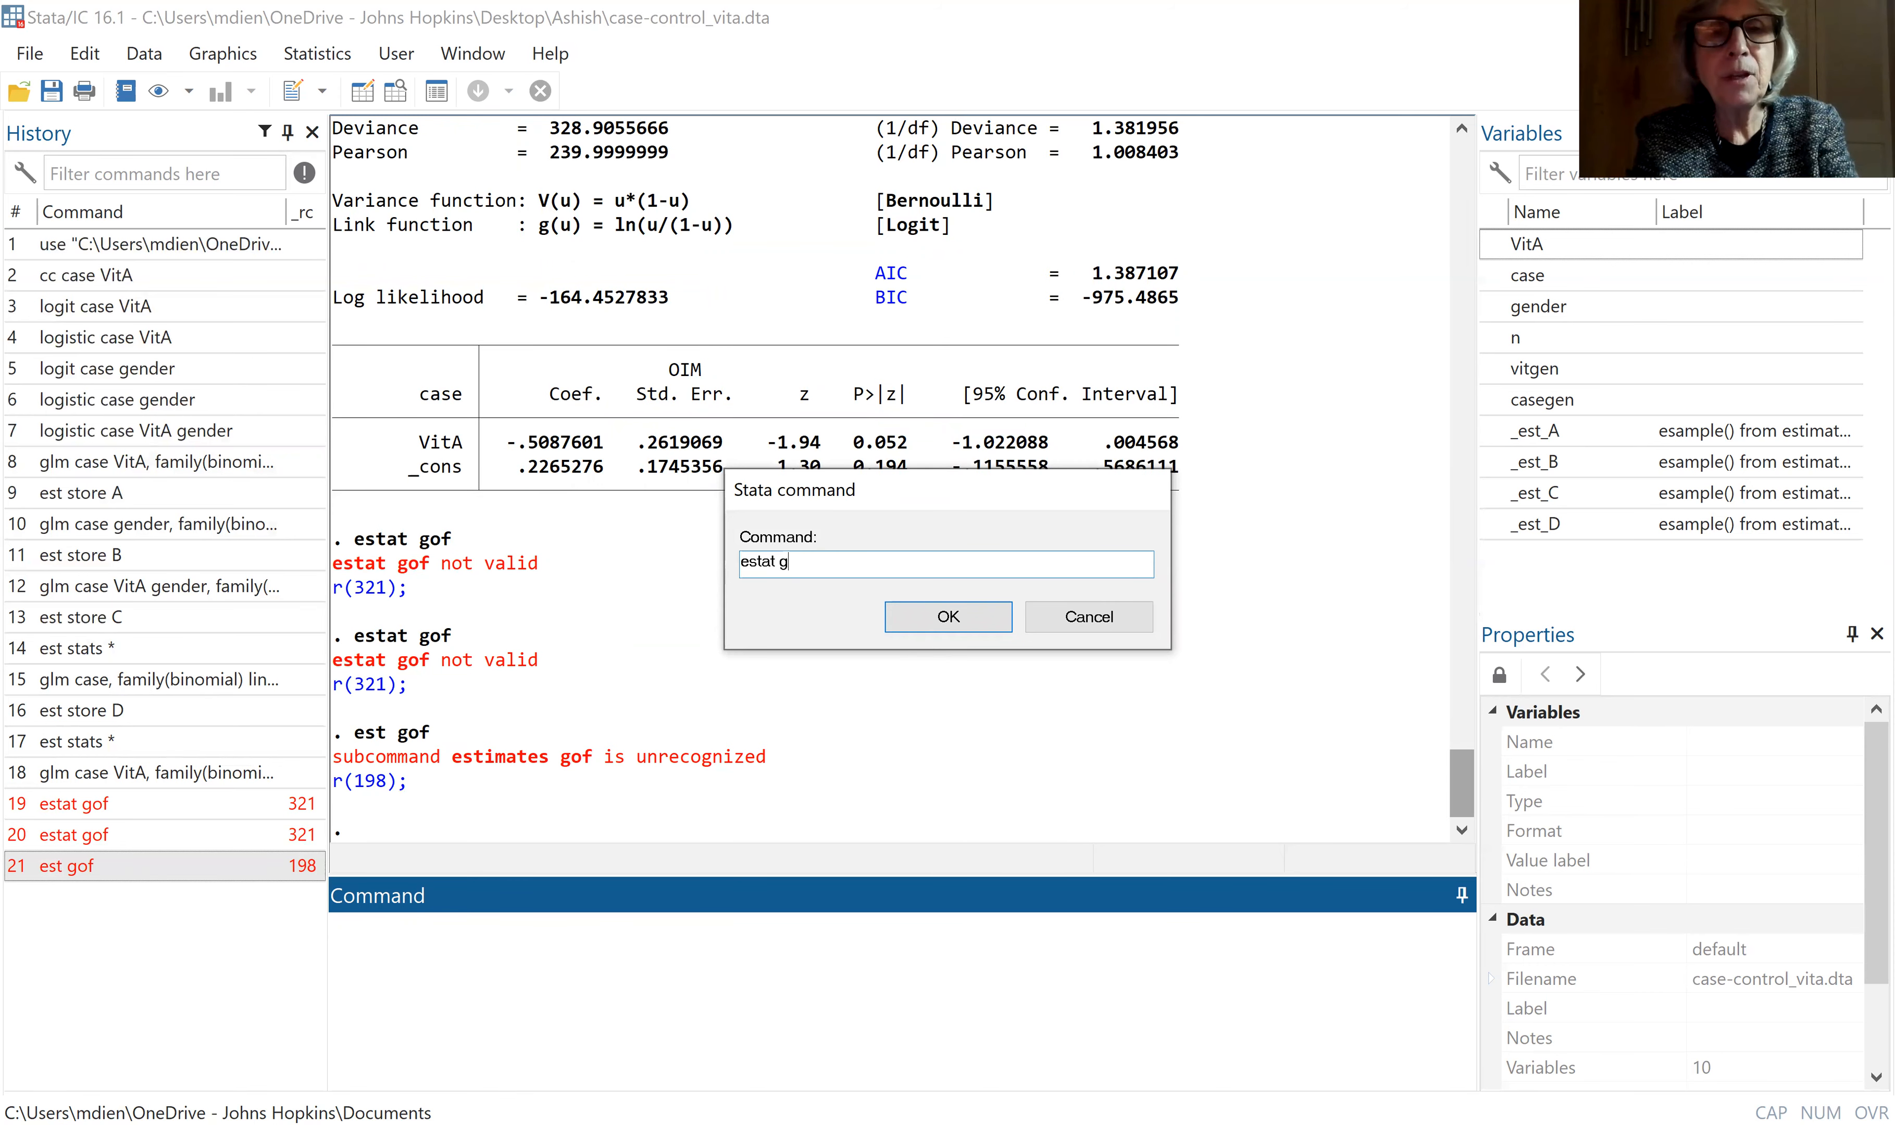
pyautogui.write('of')
pyautogui.press('Return')
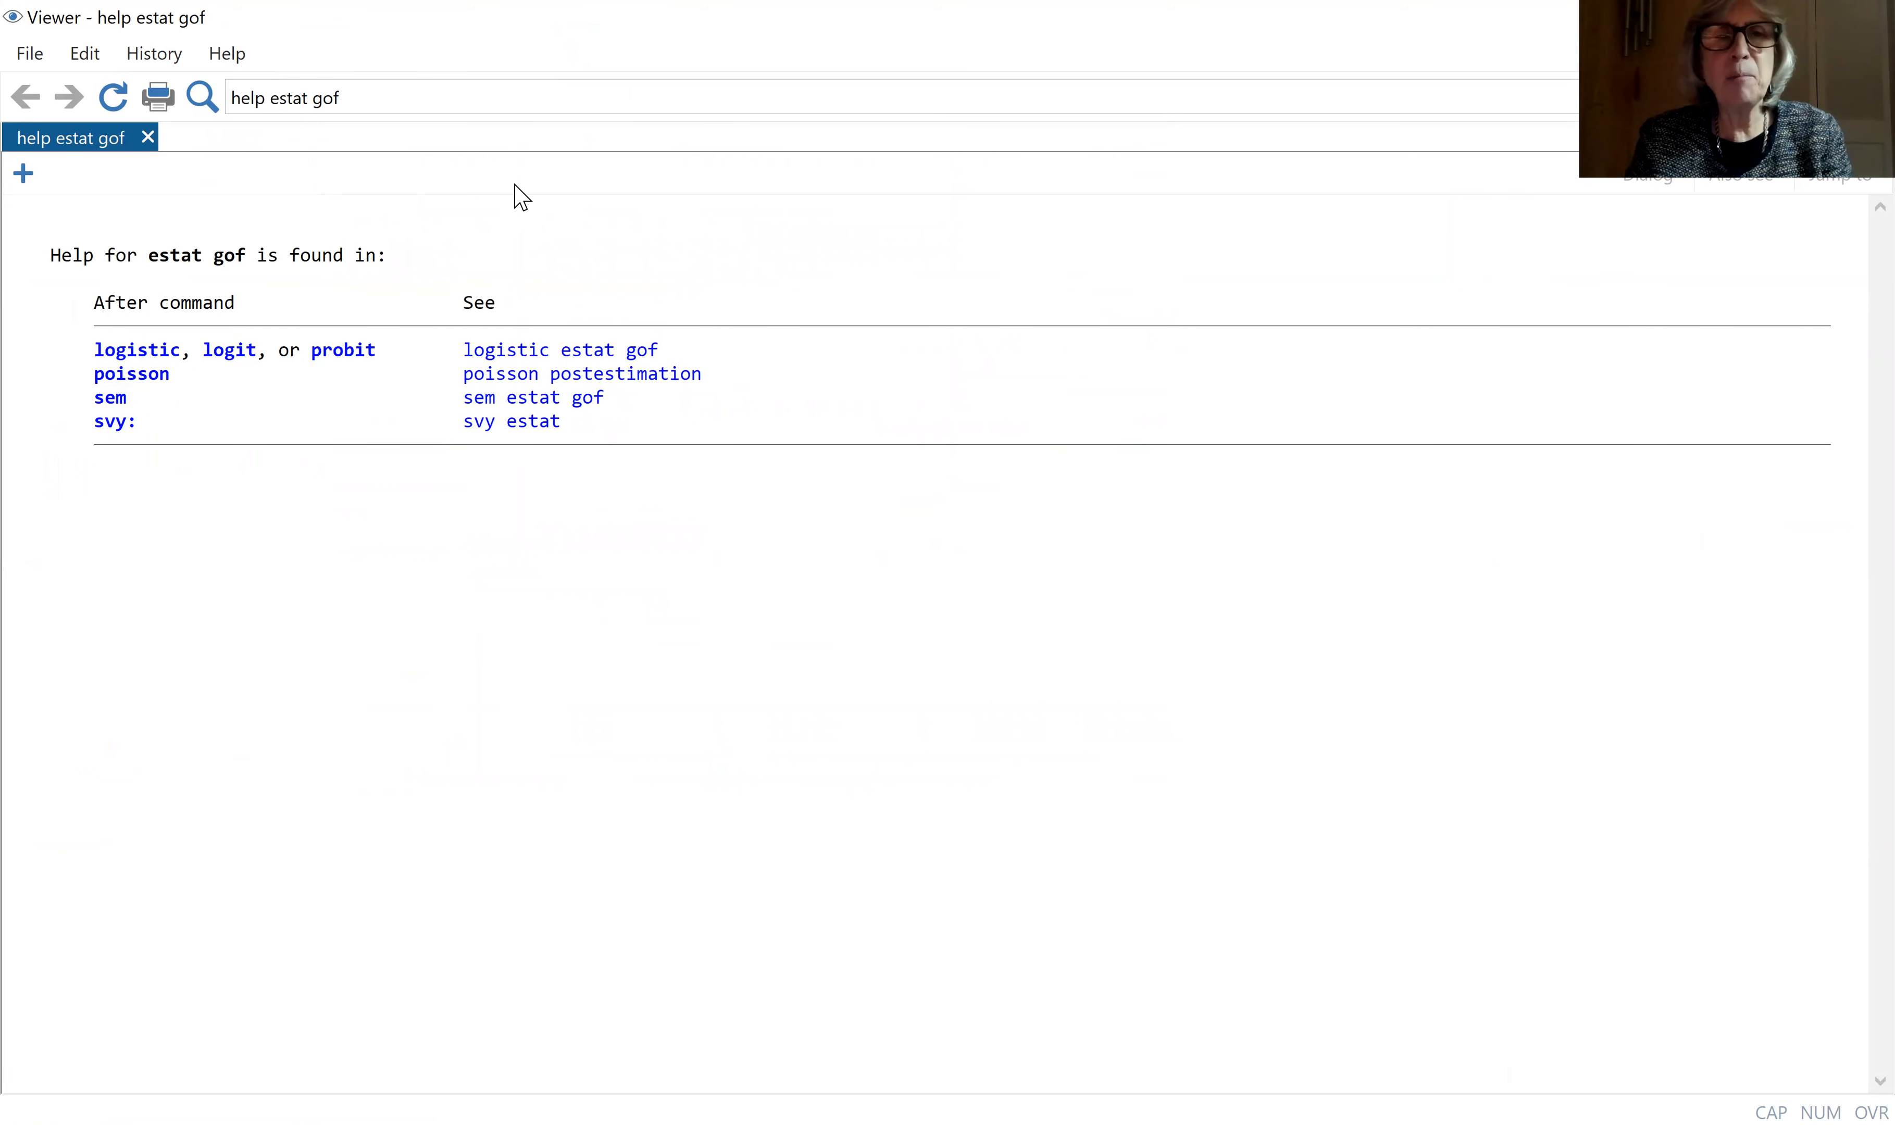
pyautogui.click(153, 140)
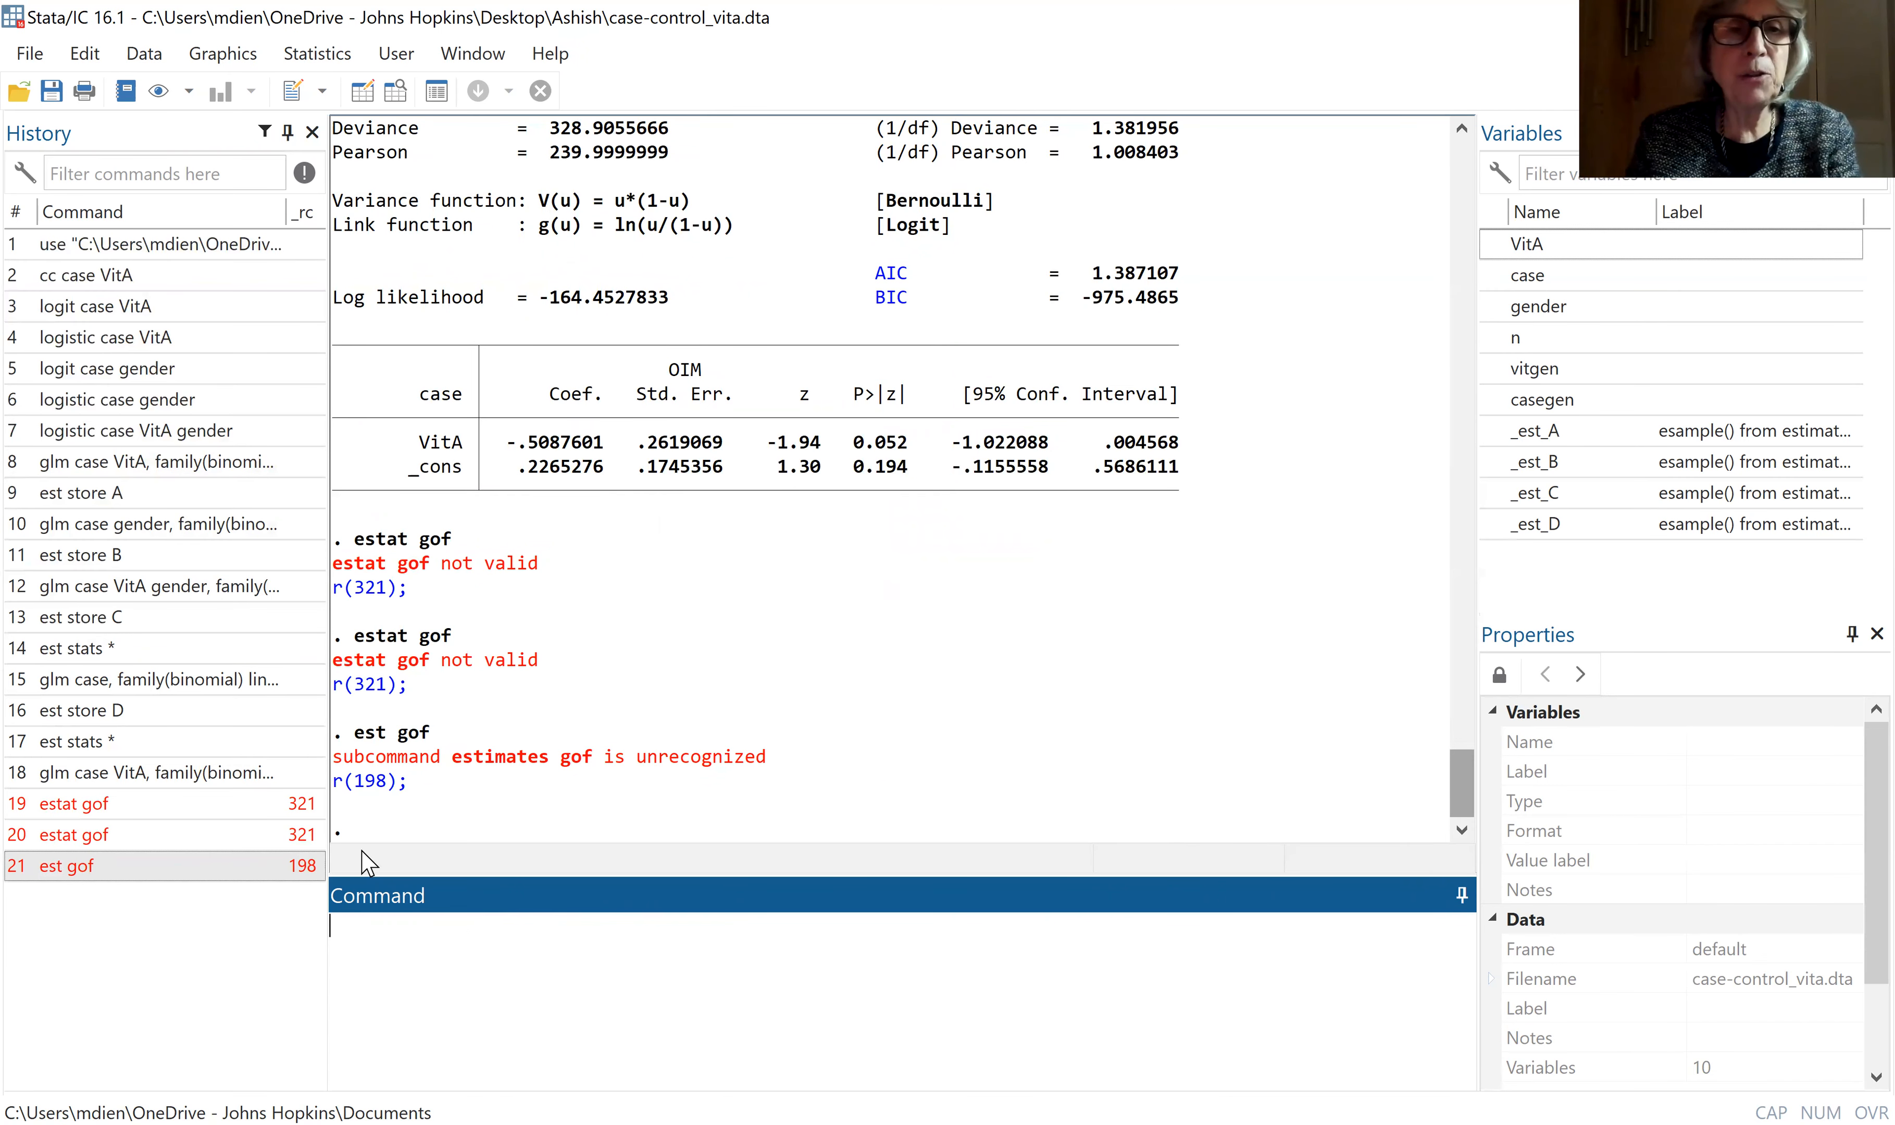
# Fit the VitA model with logistic case VitA and test its goodness of fit with estat gof
pyautogui.write('logistic c')
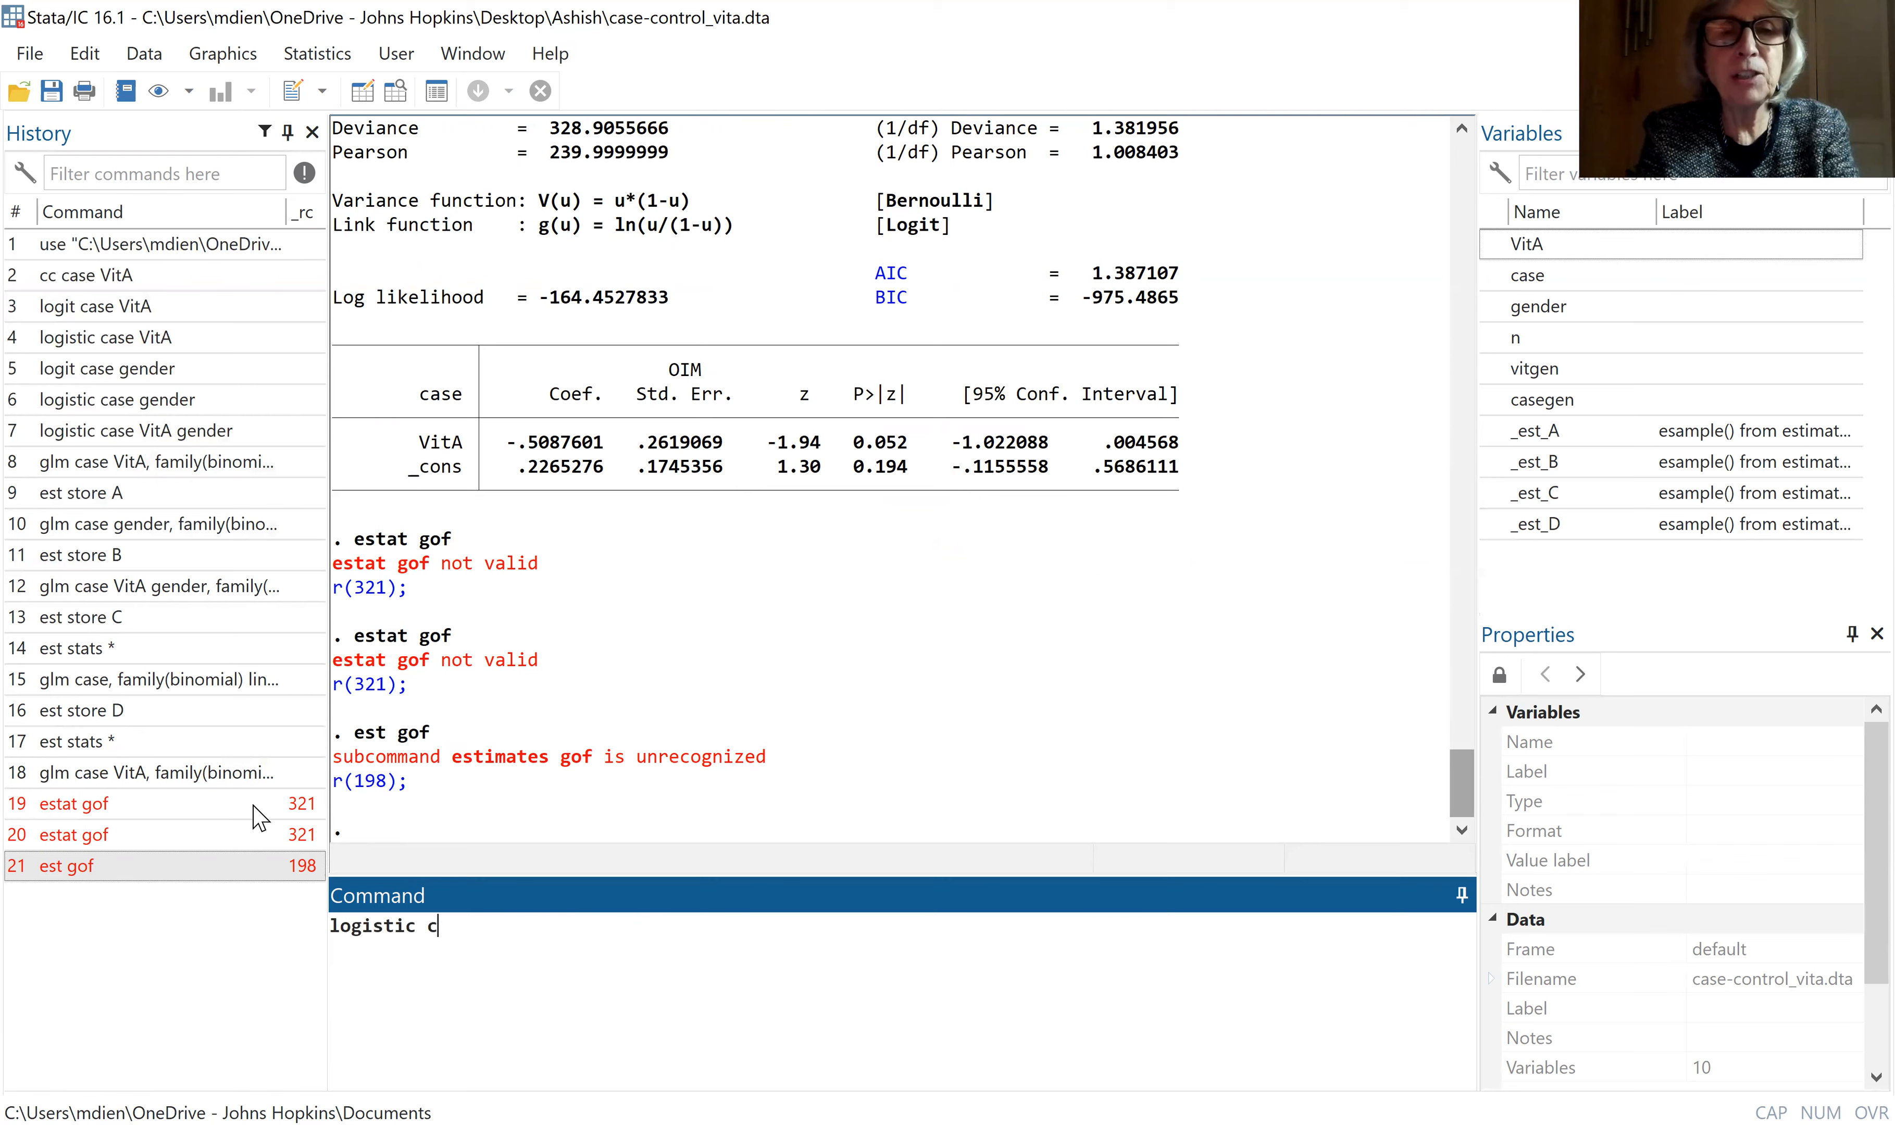
pyautogui.write('ase Vi')
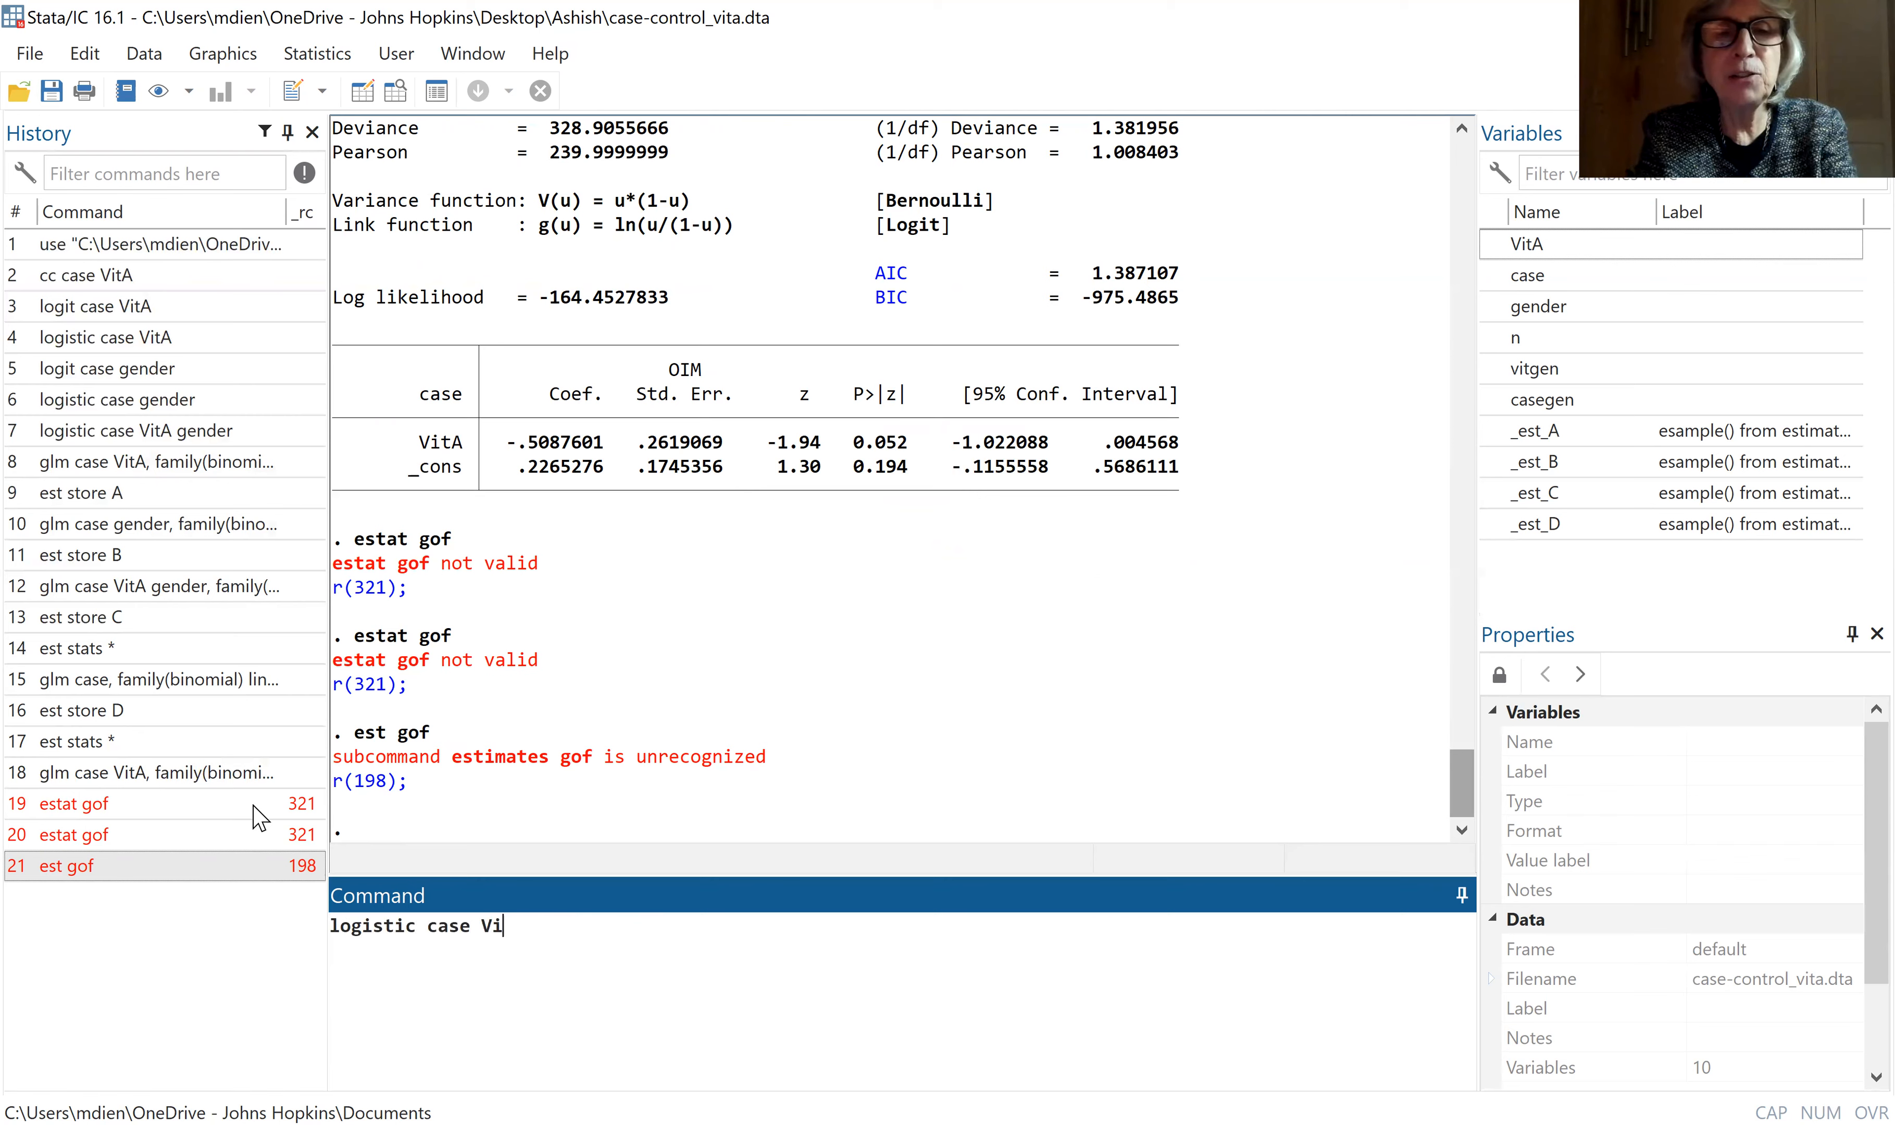
pyautogui.write('tA')
pyautogui.press('Return')
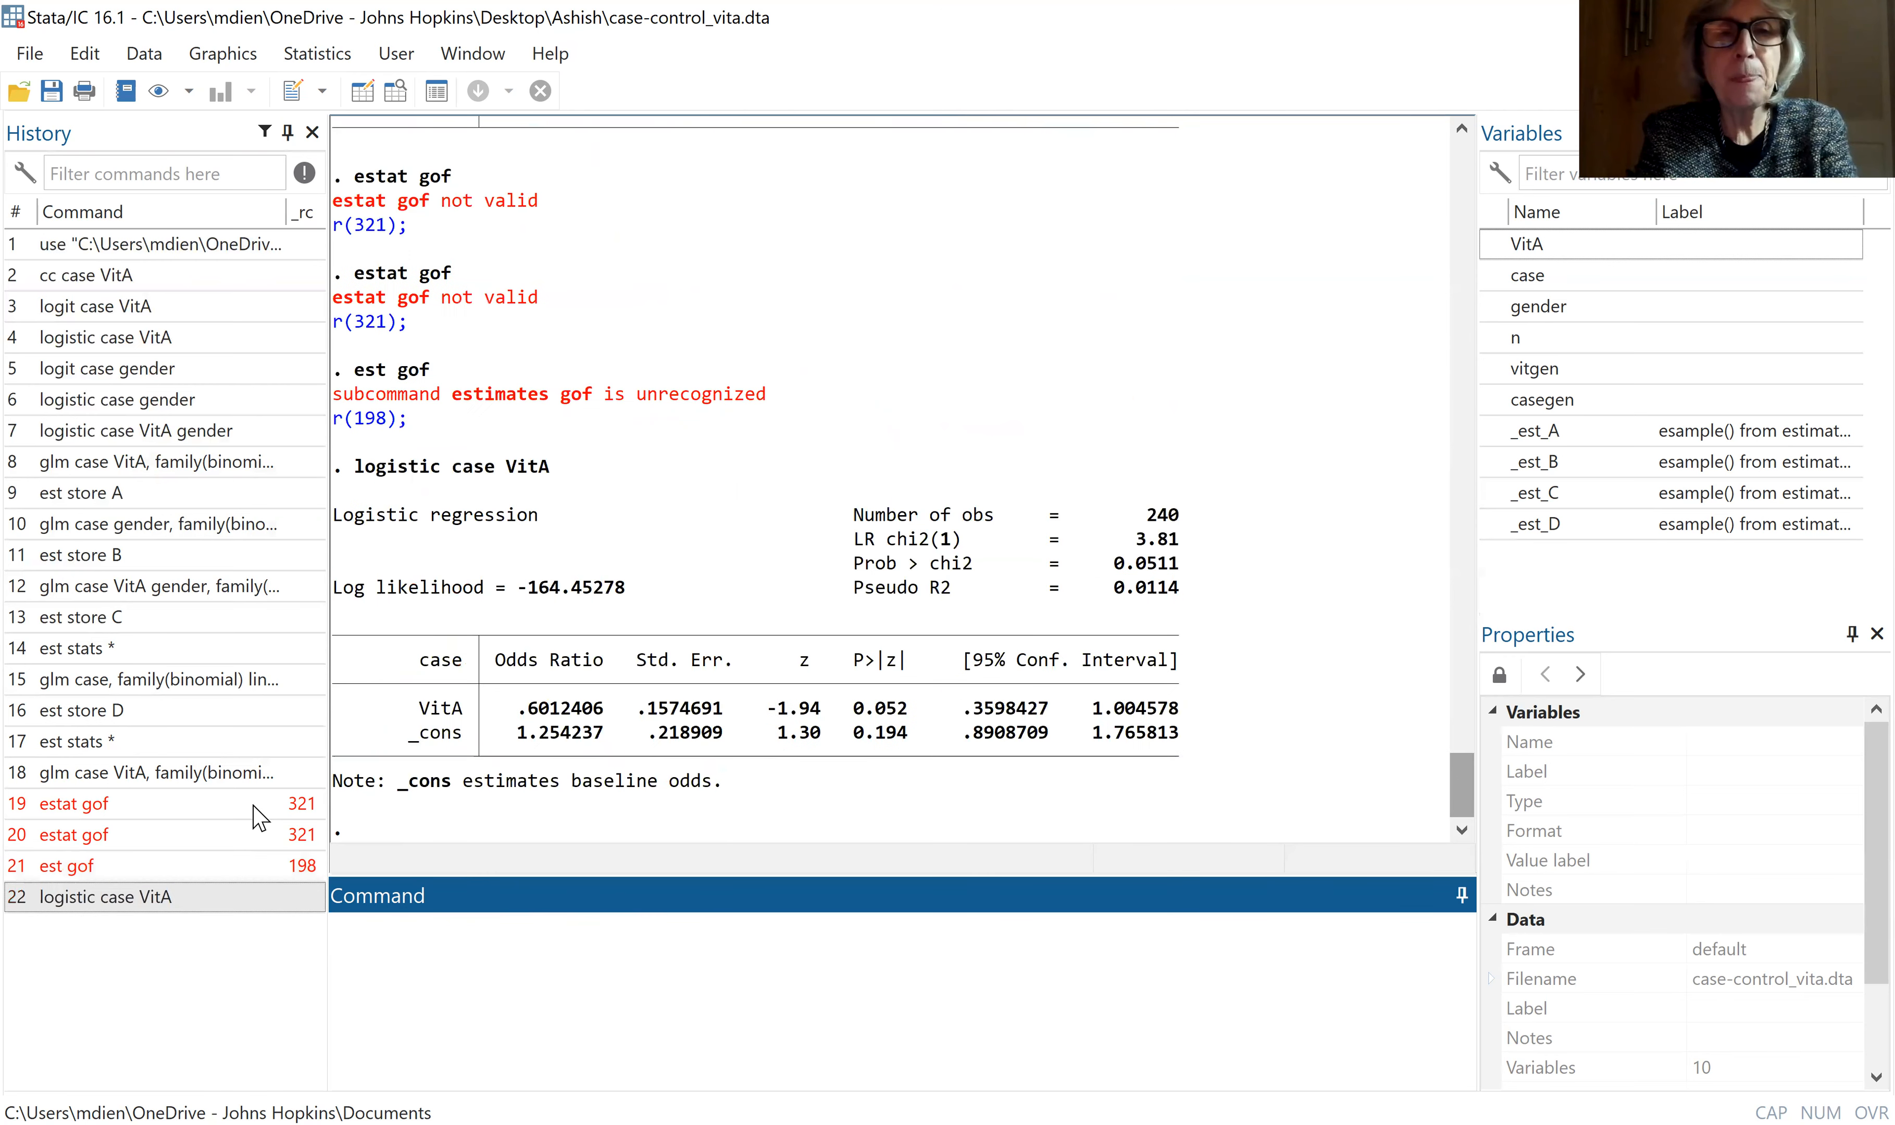
pyautogui.write('est')
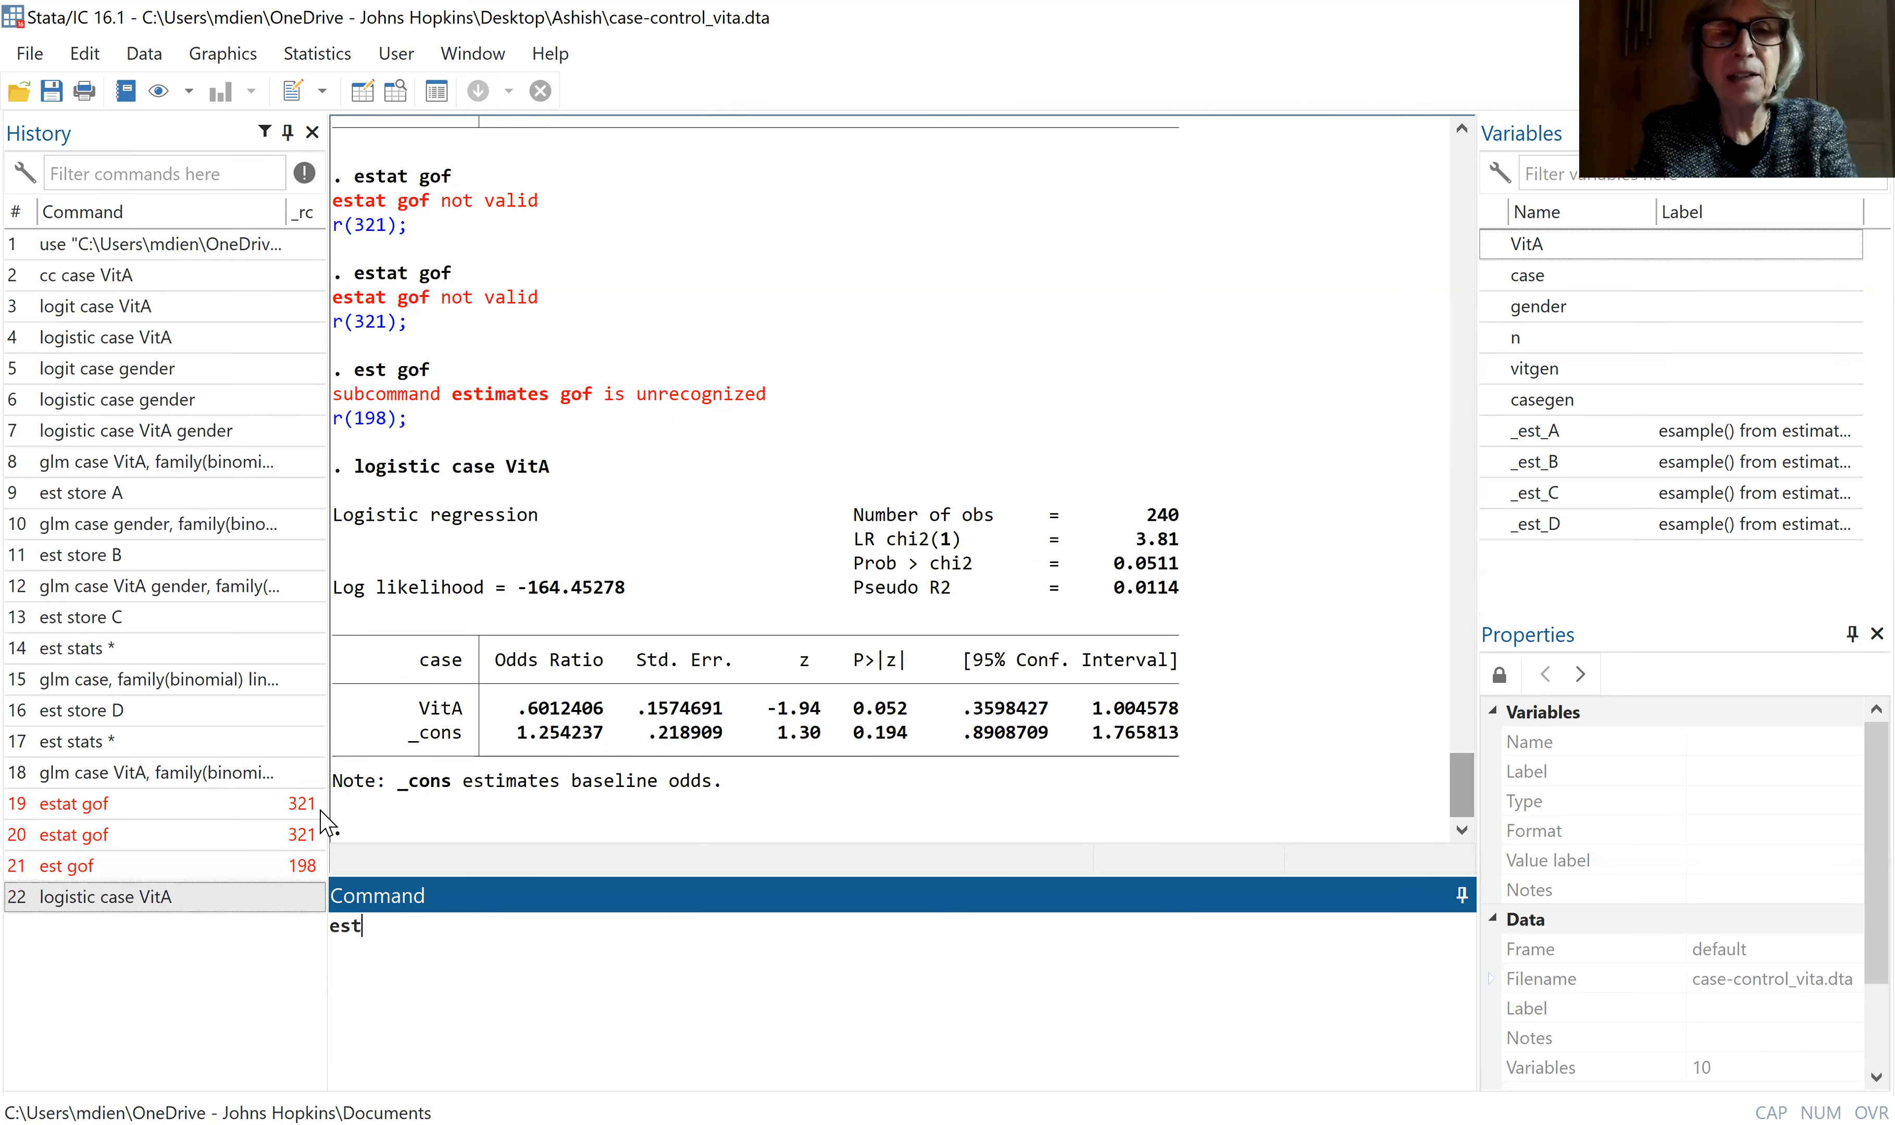
pyautogui.write('at gof')
pyautogui.press('Return')
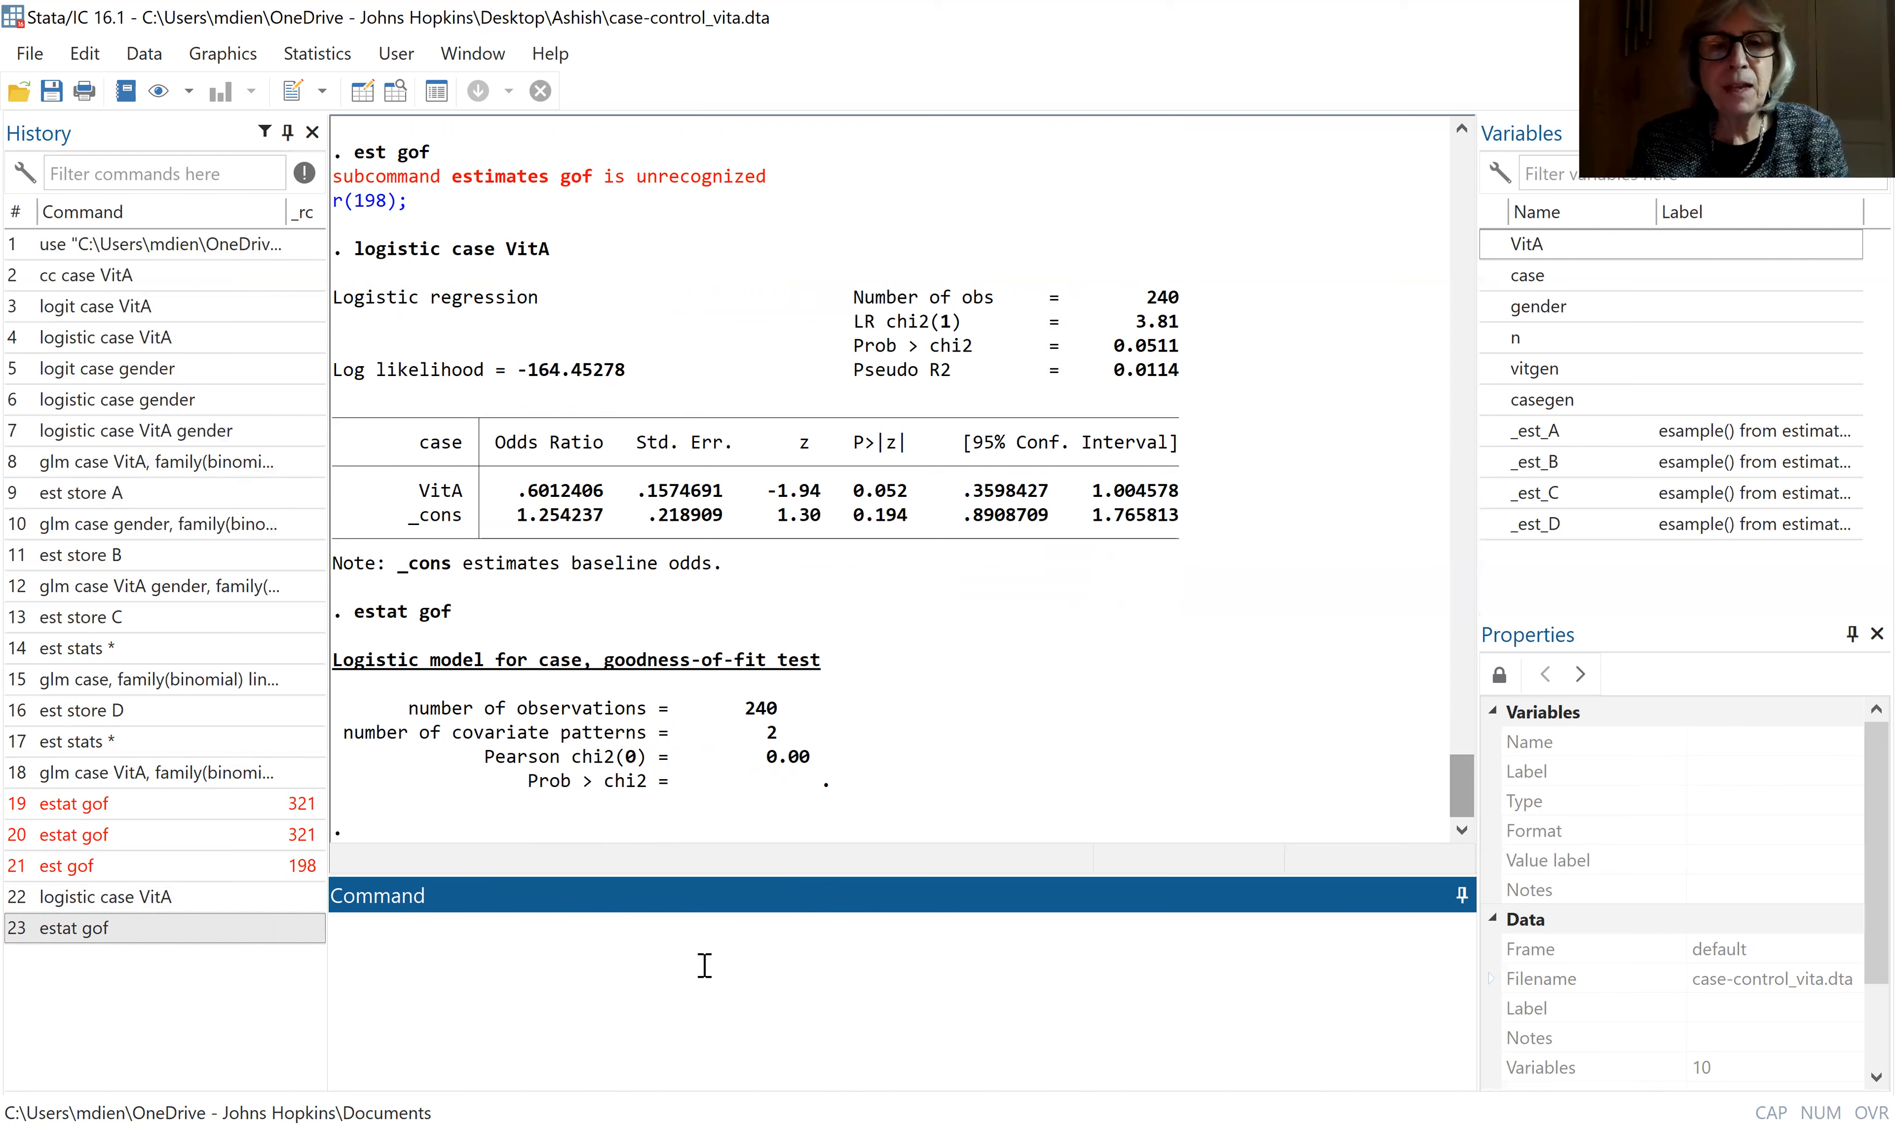
# Delete the three failed commands, two estat gof and one est gof, from the command history
pyautogui.click(113, 804)
pyautogui.moveTo(113, 804); pyautogui.dragTo(123, 868)
pyautogui.rightClick(124, 866)
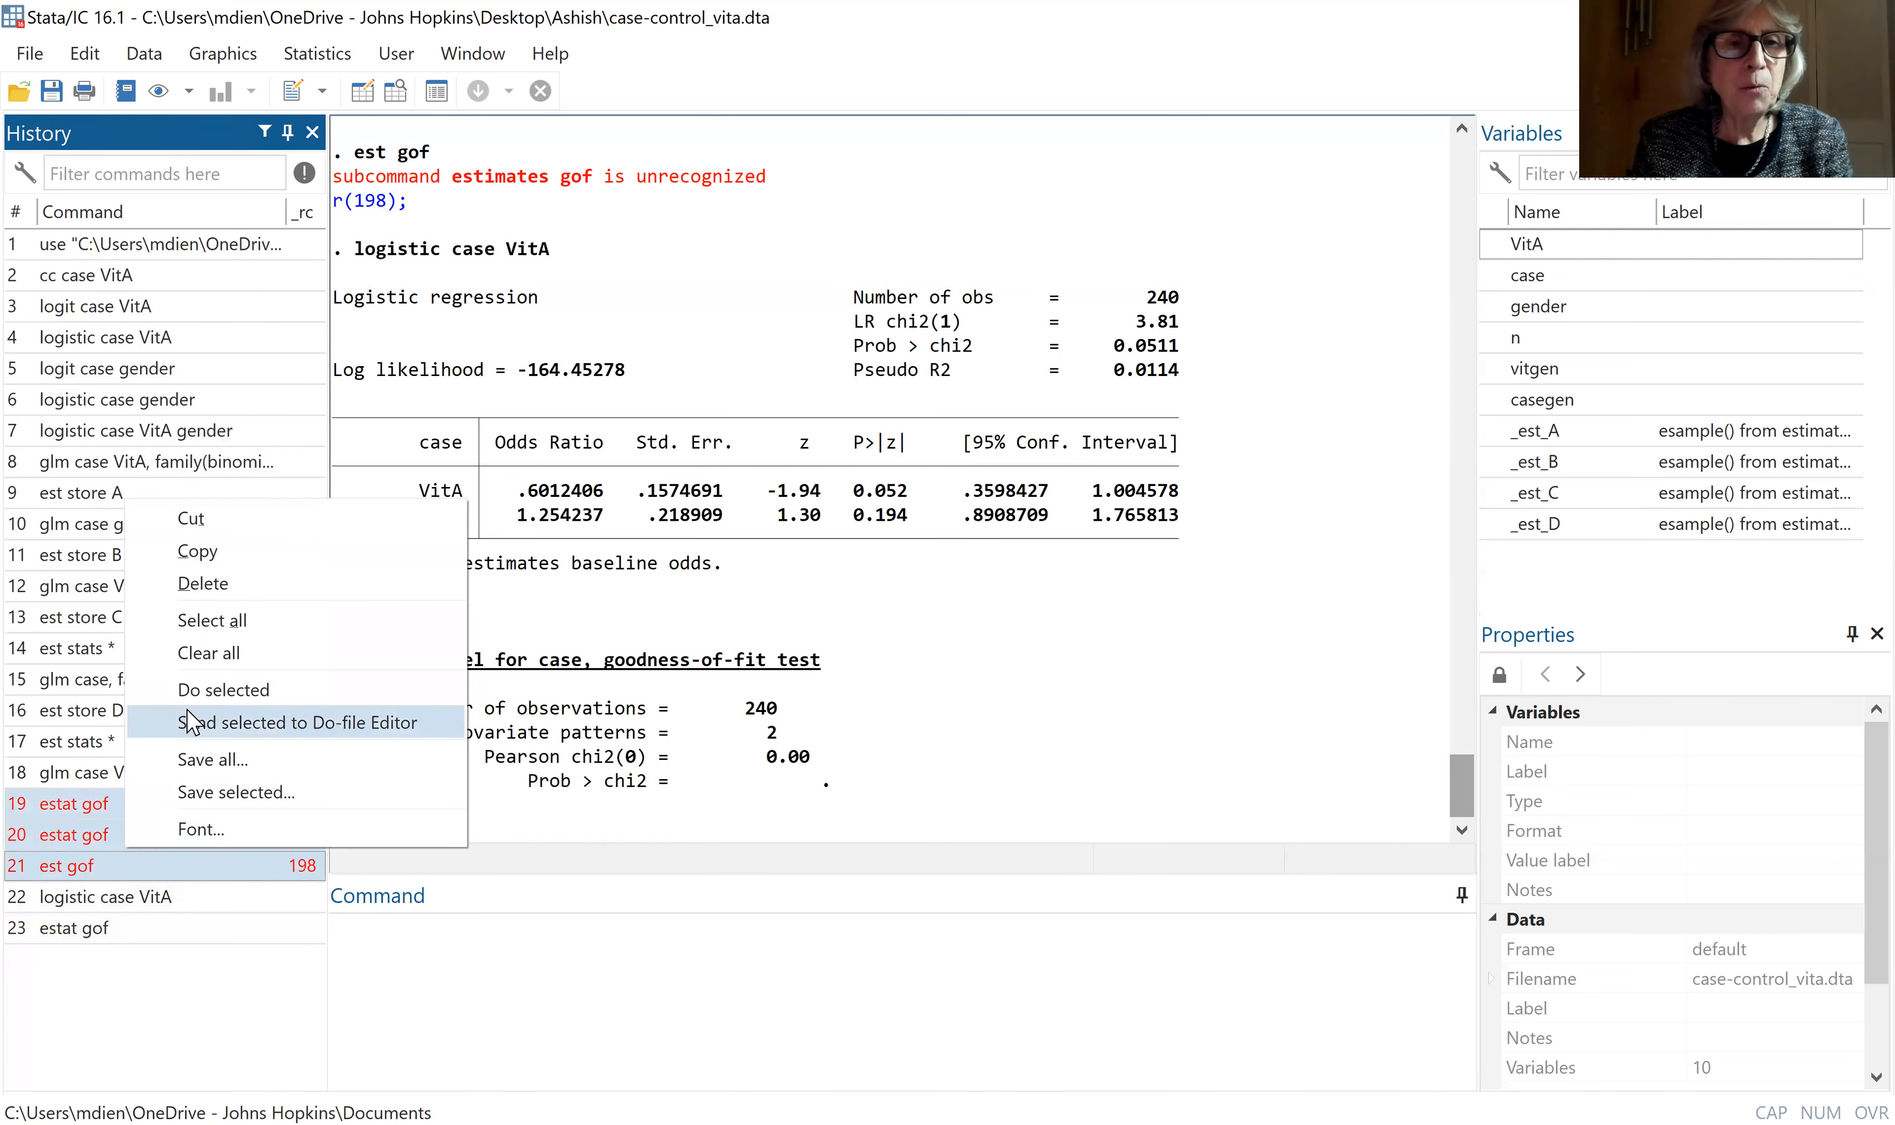
pyautogui.click(205, 594)
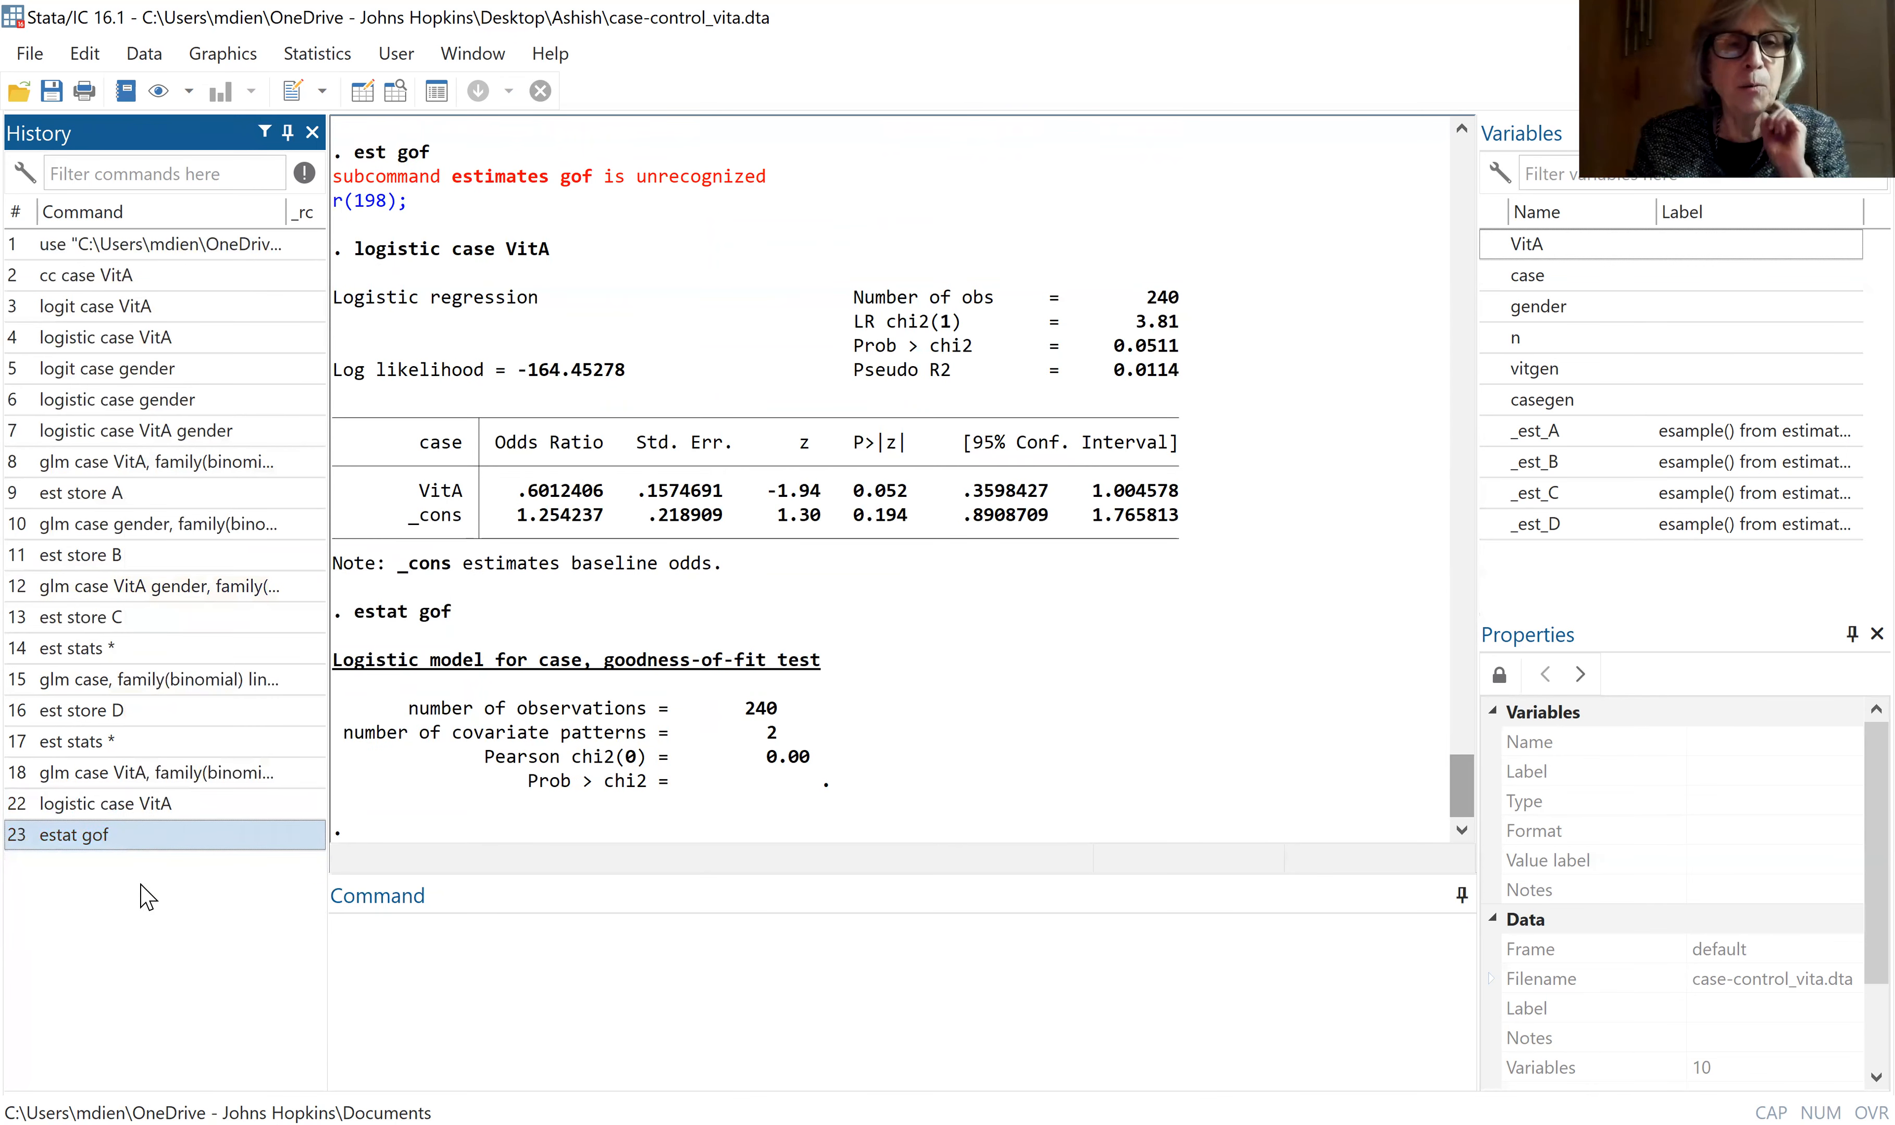
# Send all history commands from cc case VitA through the final estat gof to the Do-file Editor
pyautogui.click(98, 292)
pyautogui.hotkey('shift', 'Down')
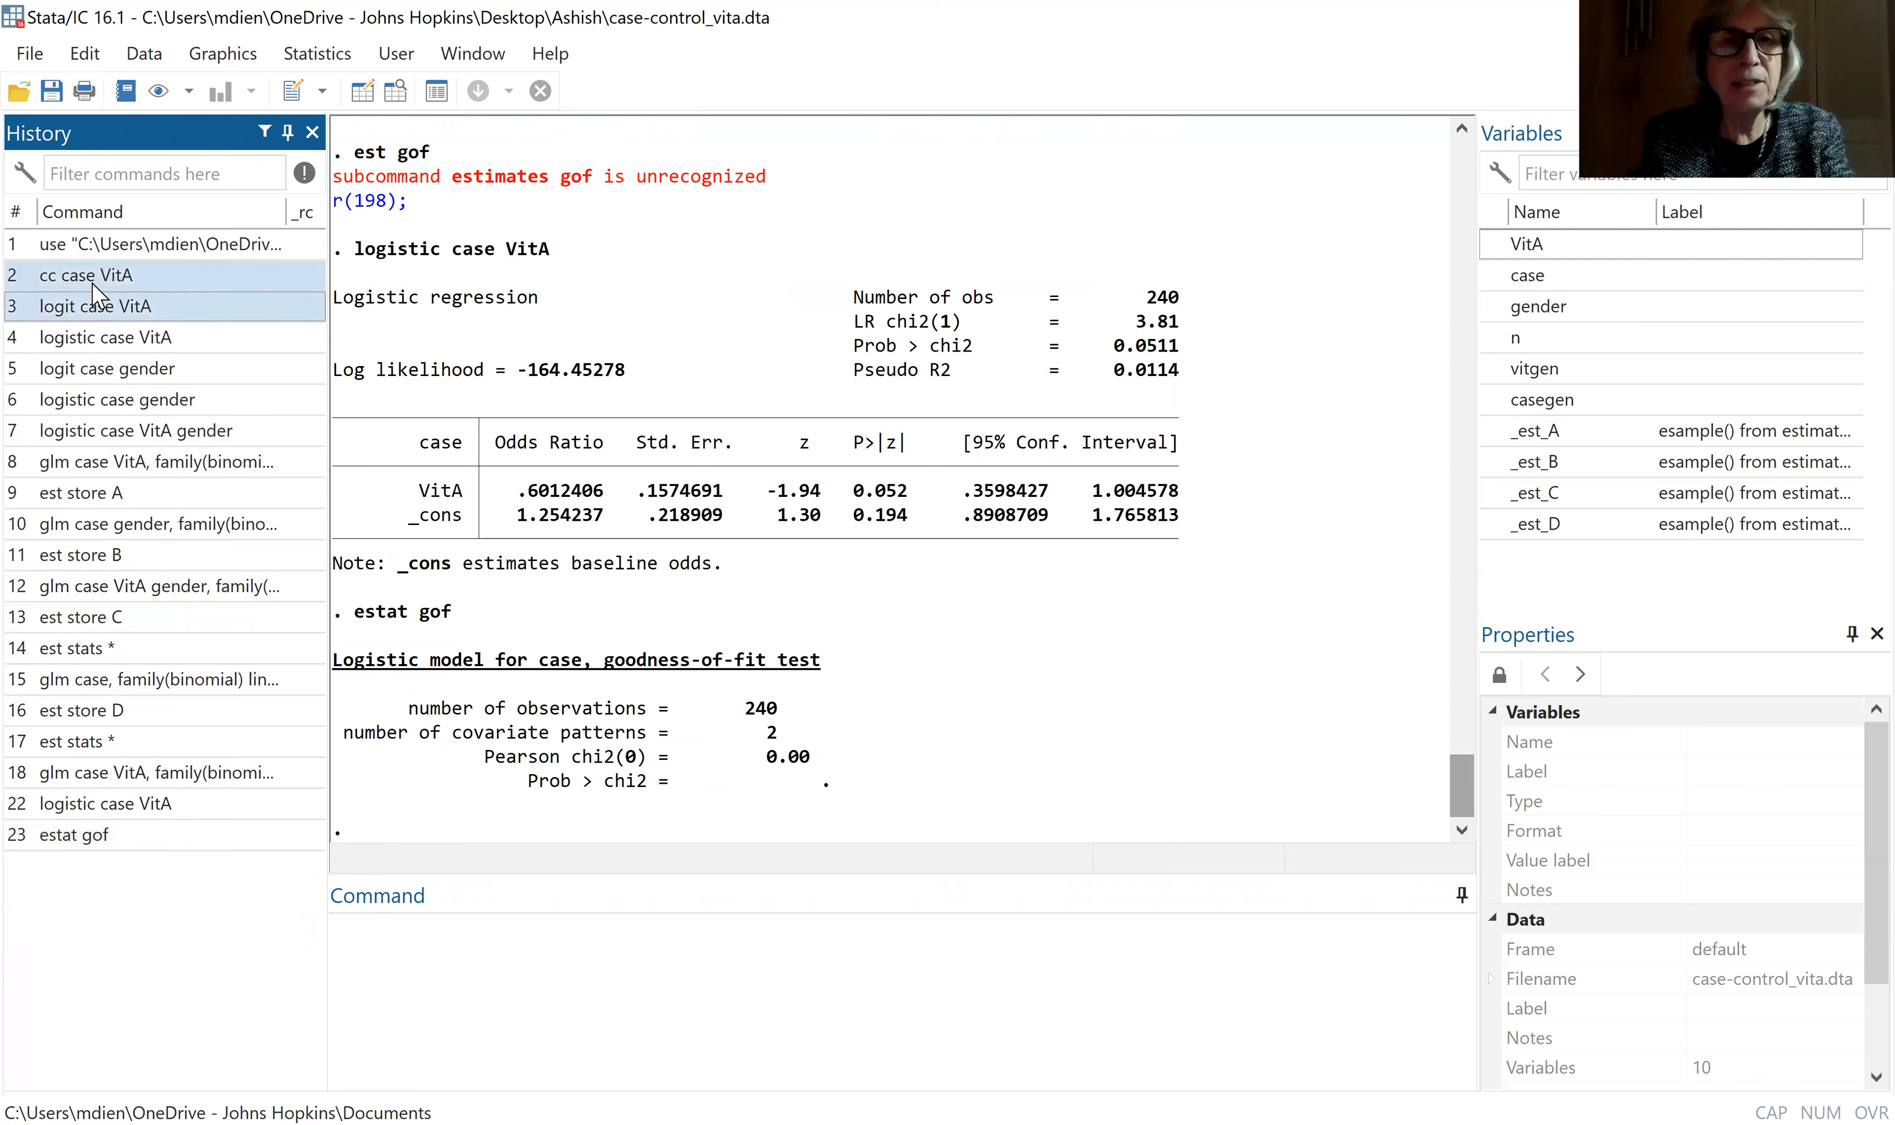
pyautogui.hotkey('shift', 'Down')
pyautogui.hotkey('shift', 'Down')
pyautogui.hotkey('shift', 'Down')
pyautogui.hotkey('shift', 'Down')
pyautogui.hotkey('shift', 'Down')
pyautogui.hotkey('shift', 'Down')
pyautogui.hotkey('shift', 'Down')
pyautogui.hotkey('shift', 'Down')
pyautogui.hotkey('shift', 'Down')
pyautogui.hotkey('shift', 'Down')
pyautogui.hotkey('shift', 'Down')
pyautogui.hotkey('shift', 'Down')
pyautogui.hotkey('shift', 'Down')
pyautogui.hotkey('shift', 'Down')
pyautogui.hotkey('shift', 'Down')
pyautogui.hotkey('shift', 'Down')
pyautogui.hotkey('shift', 'Down')
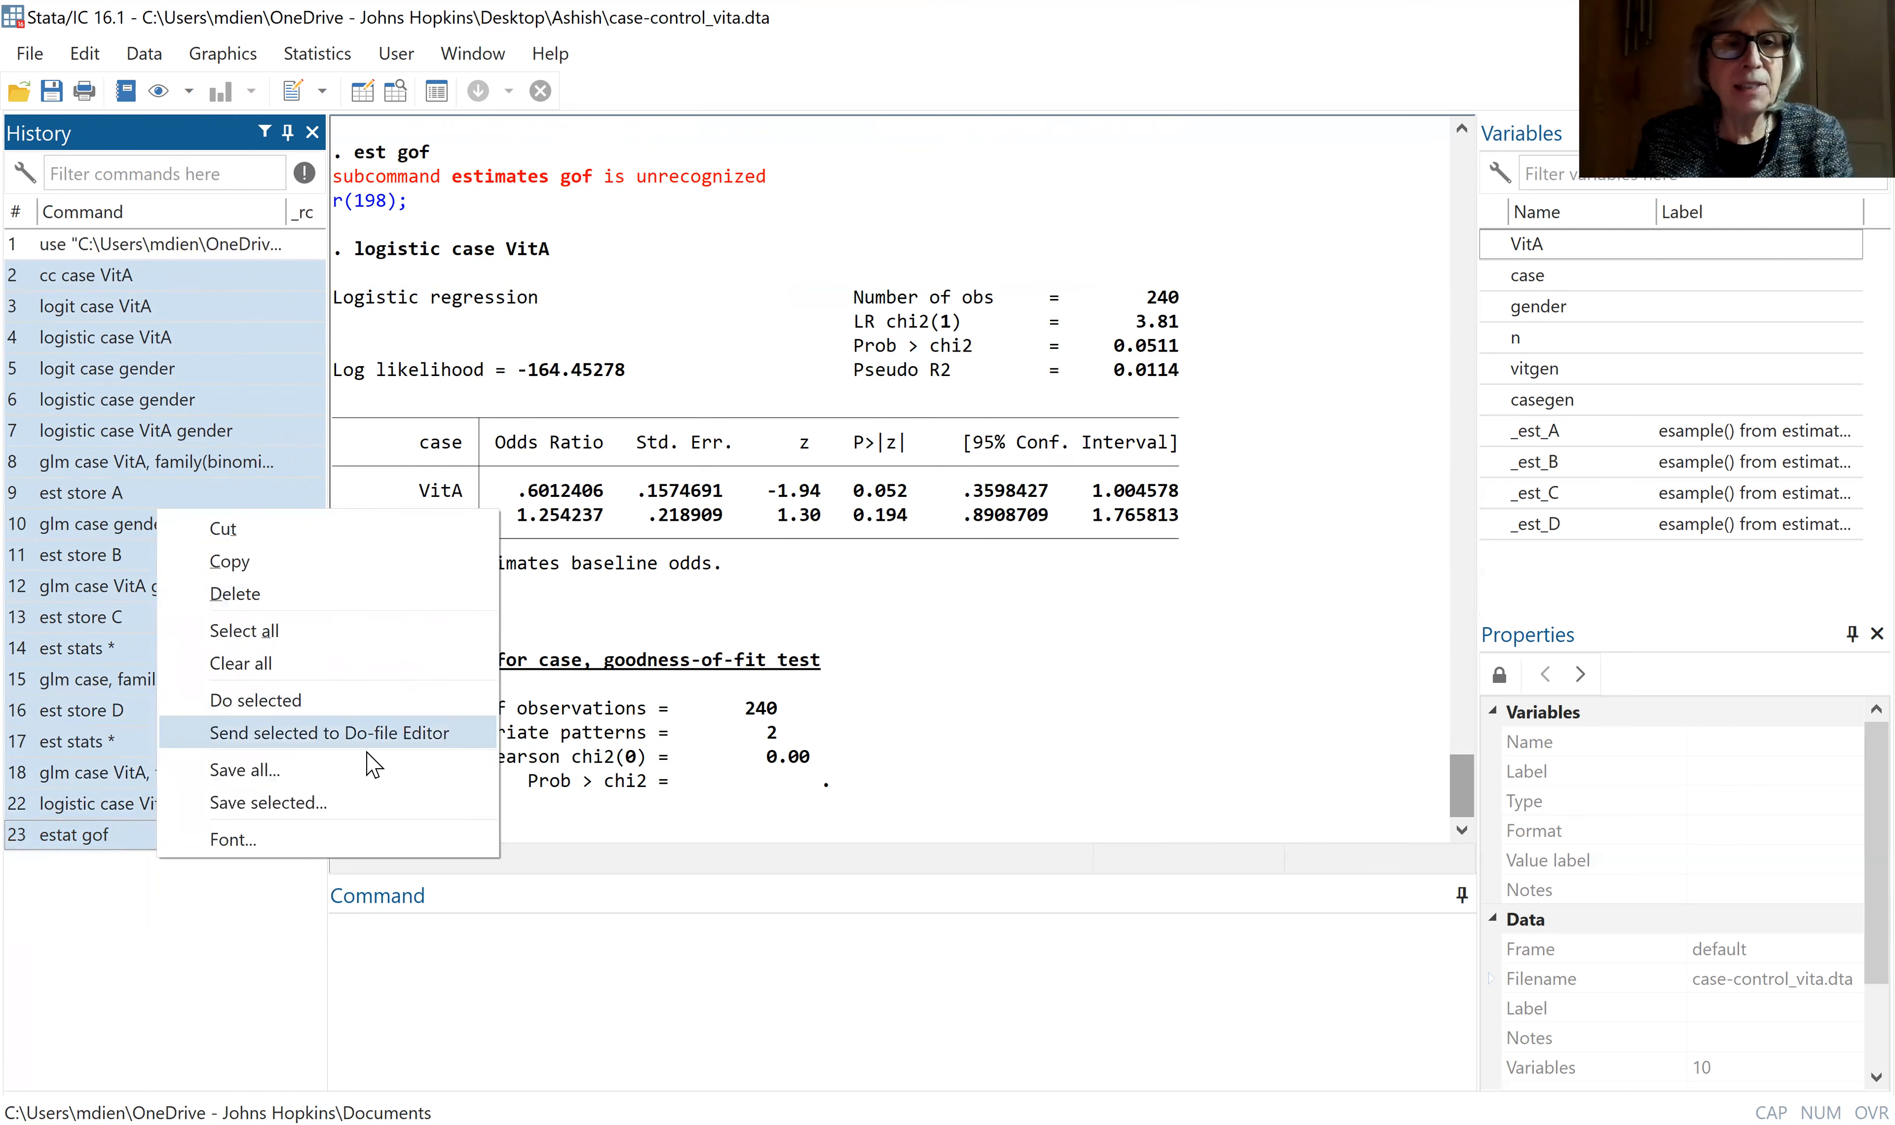
pyautogui.click(372, 735)
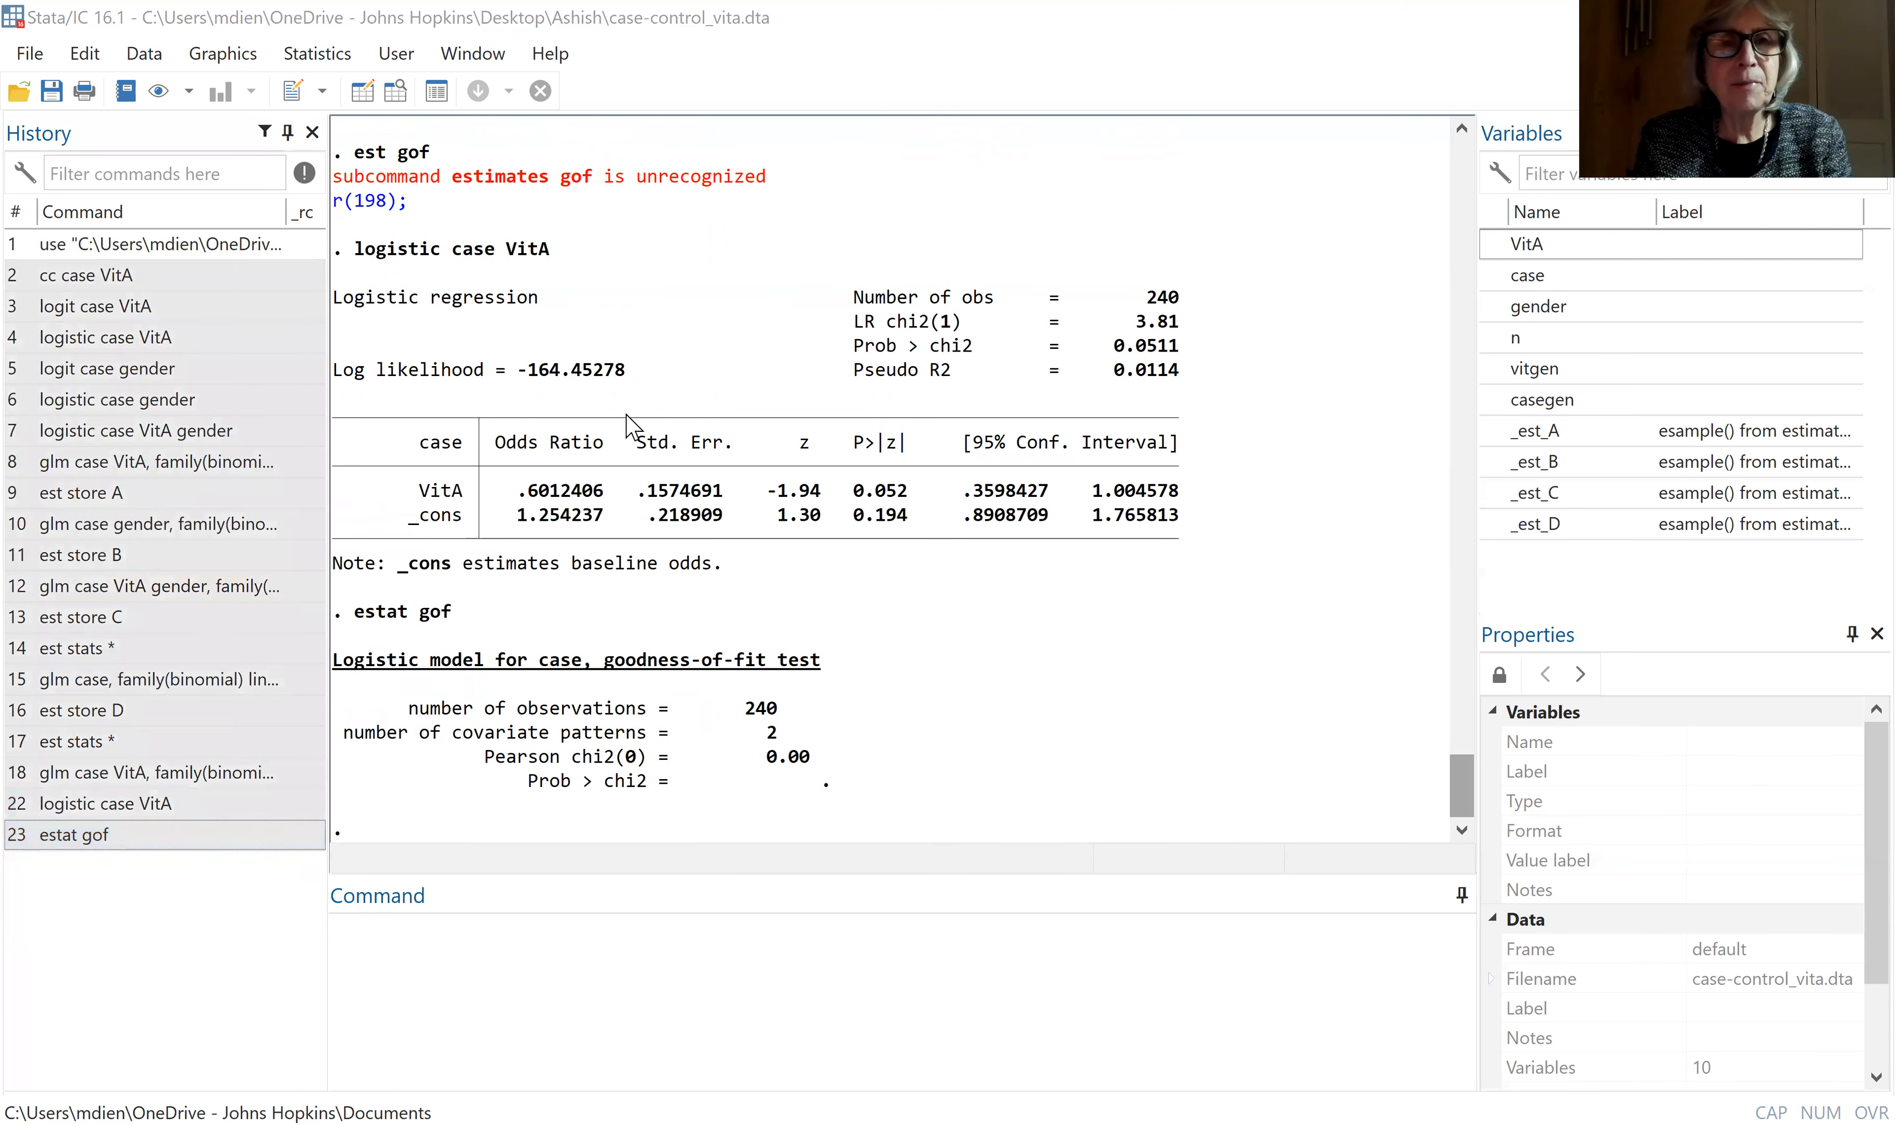